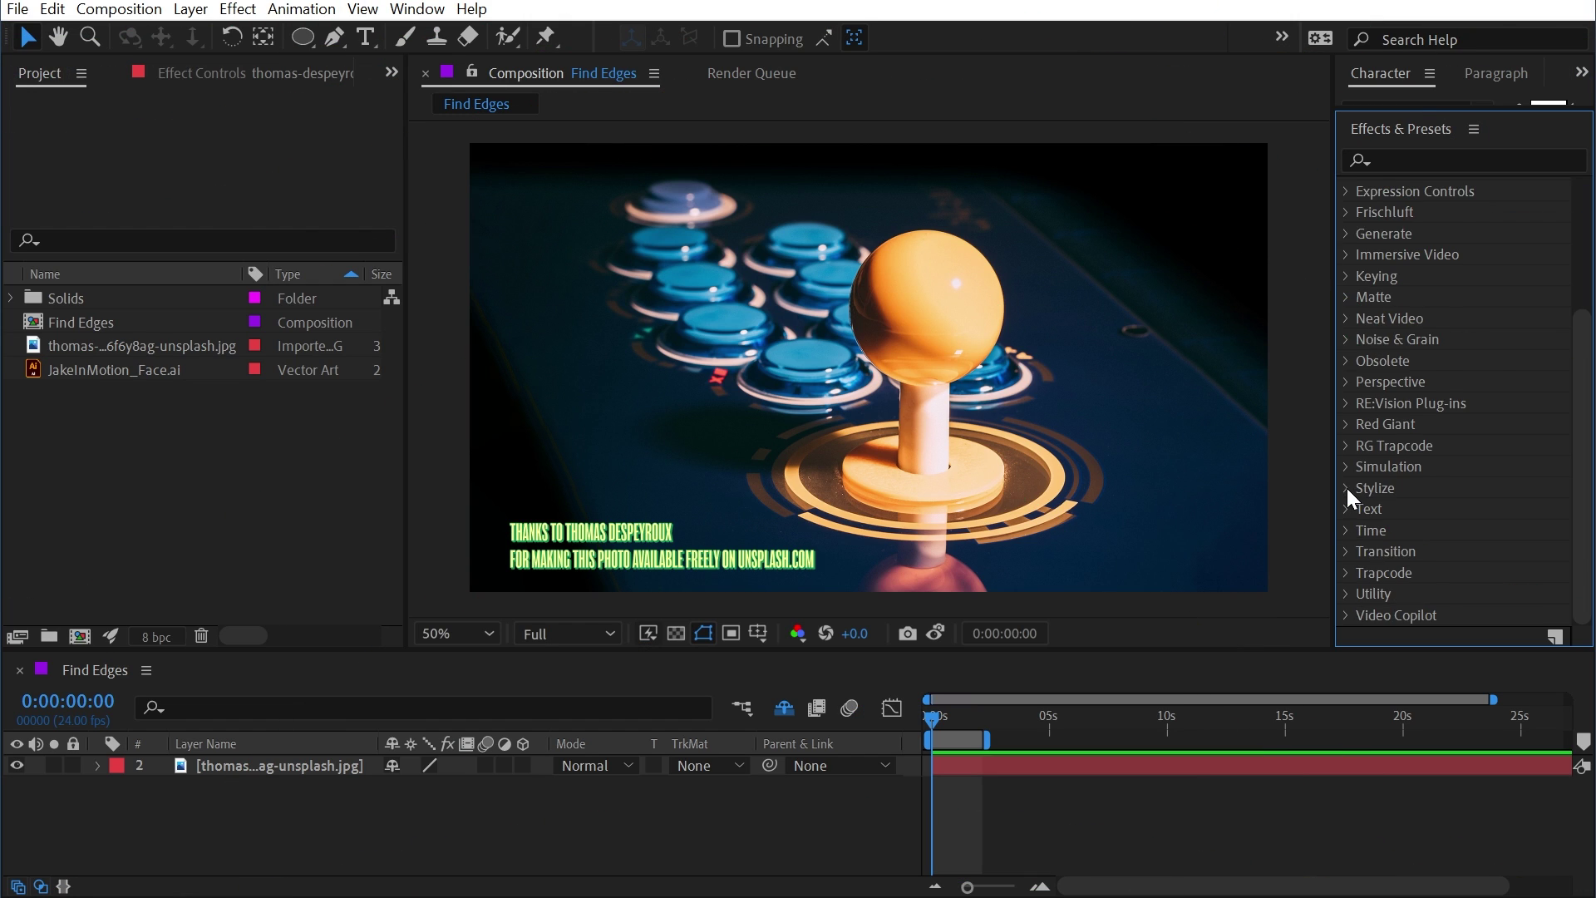
# - Apply Find Edges from Stylize to the joystick photo and inspect the outlines up close
pyautogui.click(1346, 487)
pyautogui.moveTo(1446, 525); pyautogui.dragTo(835, 364)
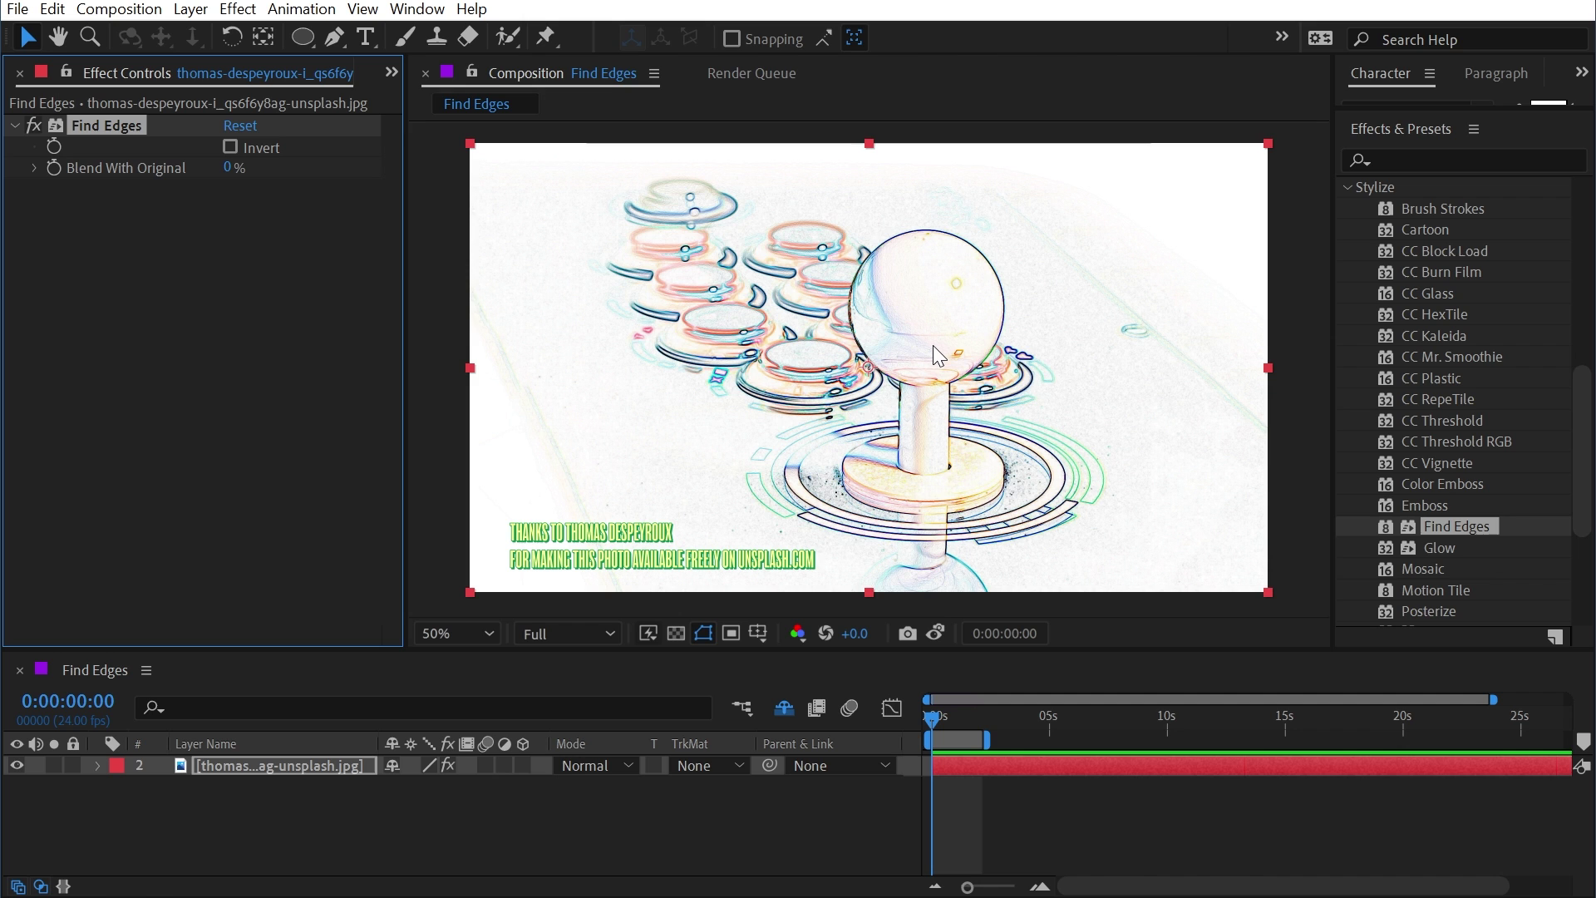
pyautogui.scroll(2, 933, 346)
pyautogui.press('h')
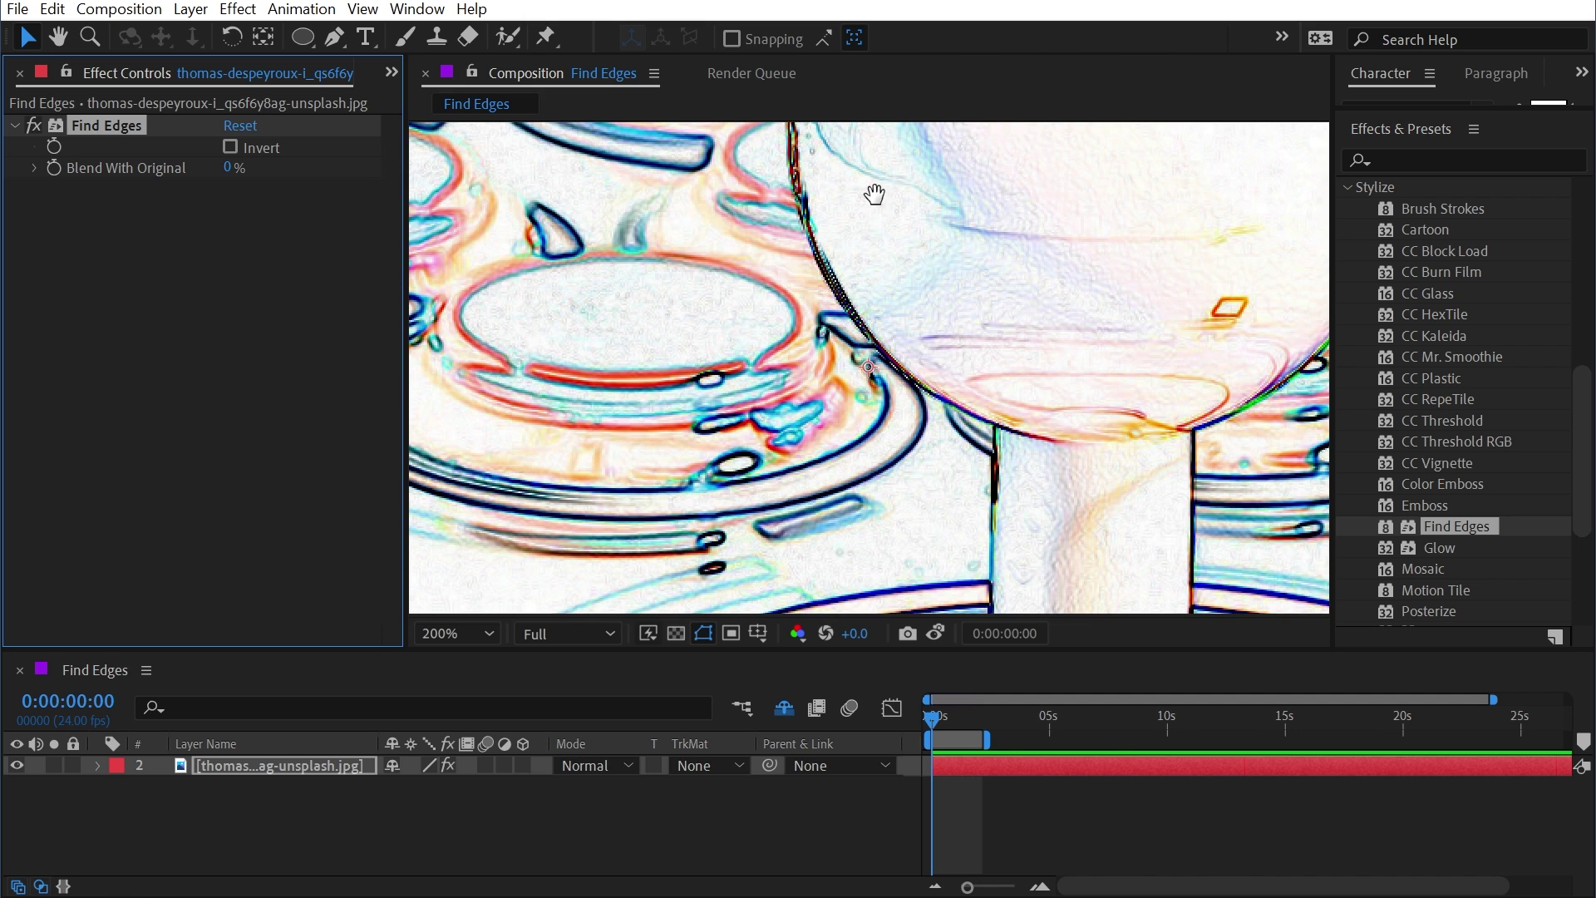
pyautogui.moveTo(869, 196); pyautogui.dragTo(737, 410)
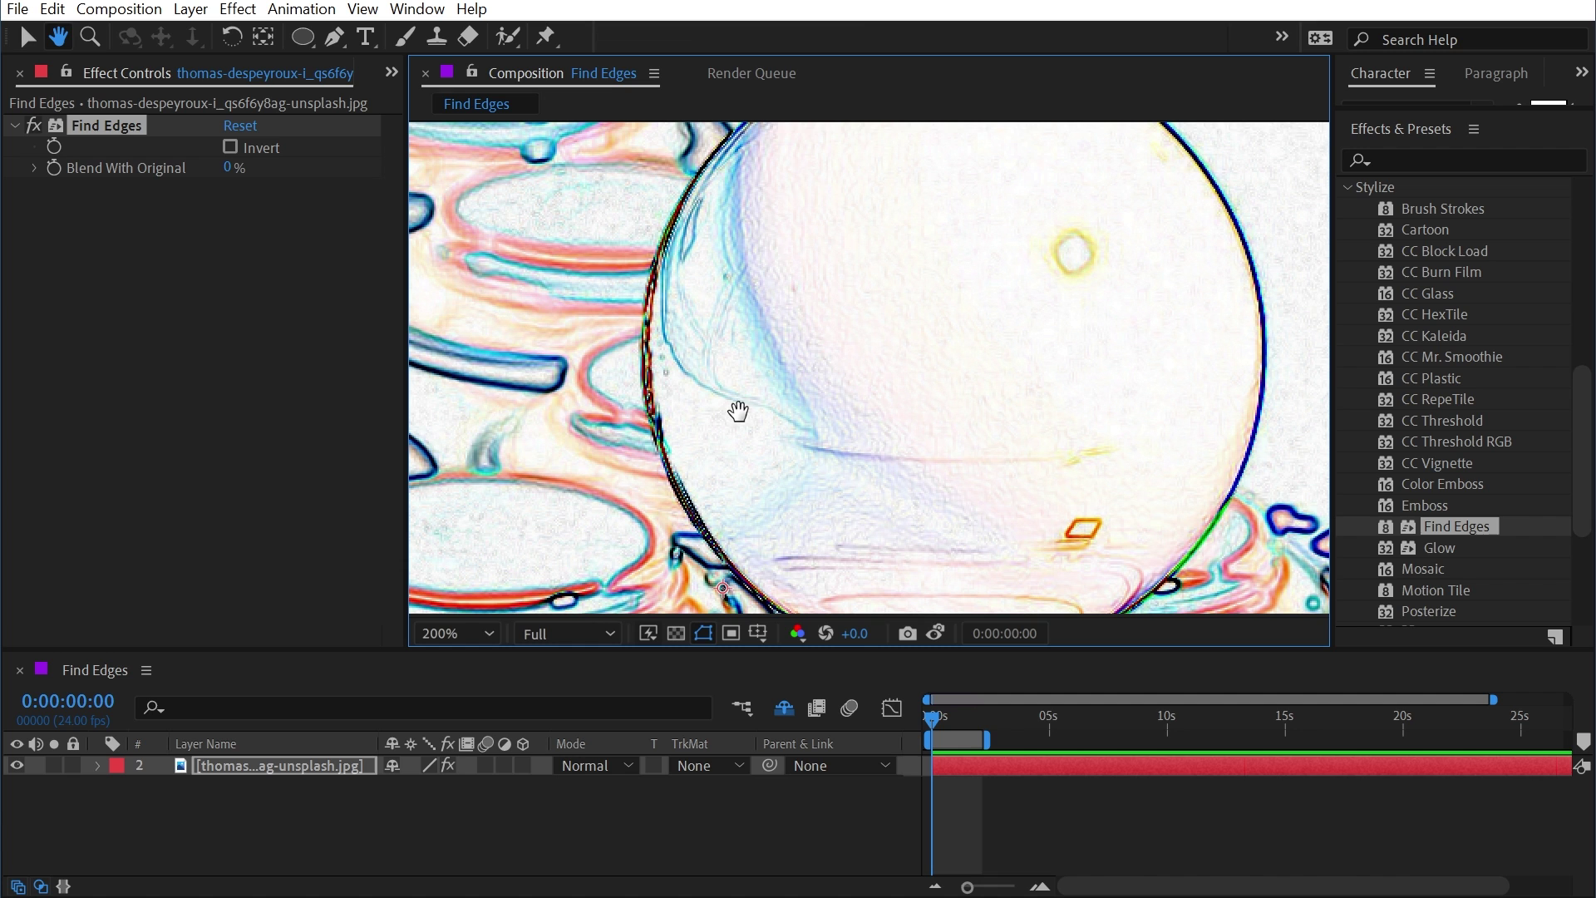
pyautogui.press('v')
pyautogui.press(',')
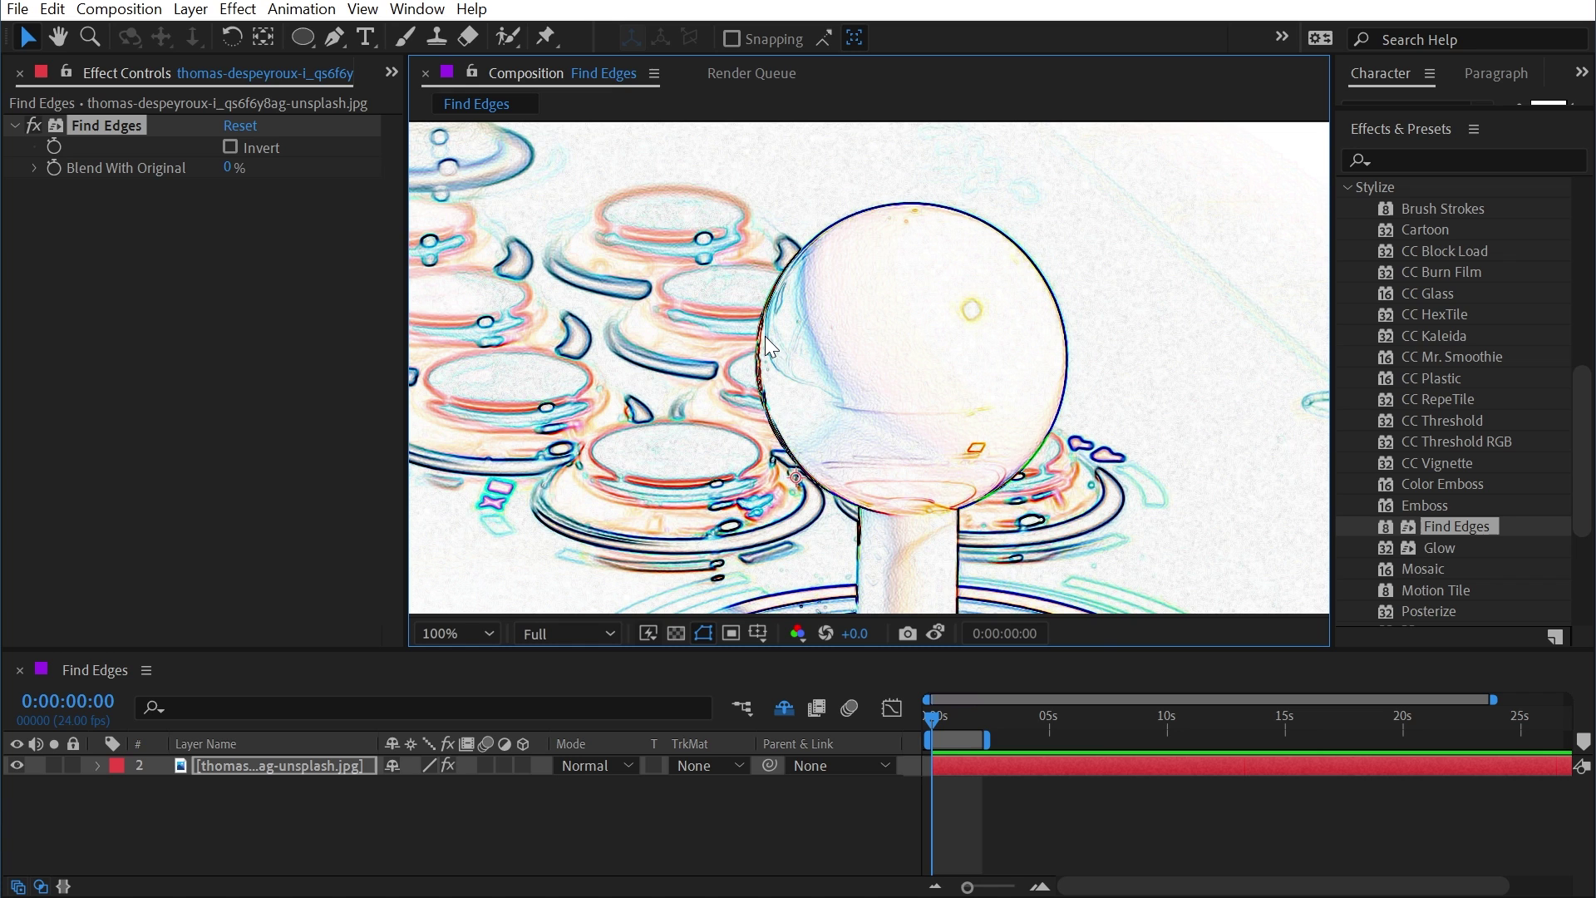
# - Apply Tint to turn the joystick outlines greyscale
pyautogui.click(1410, 157)
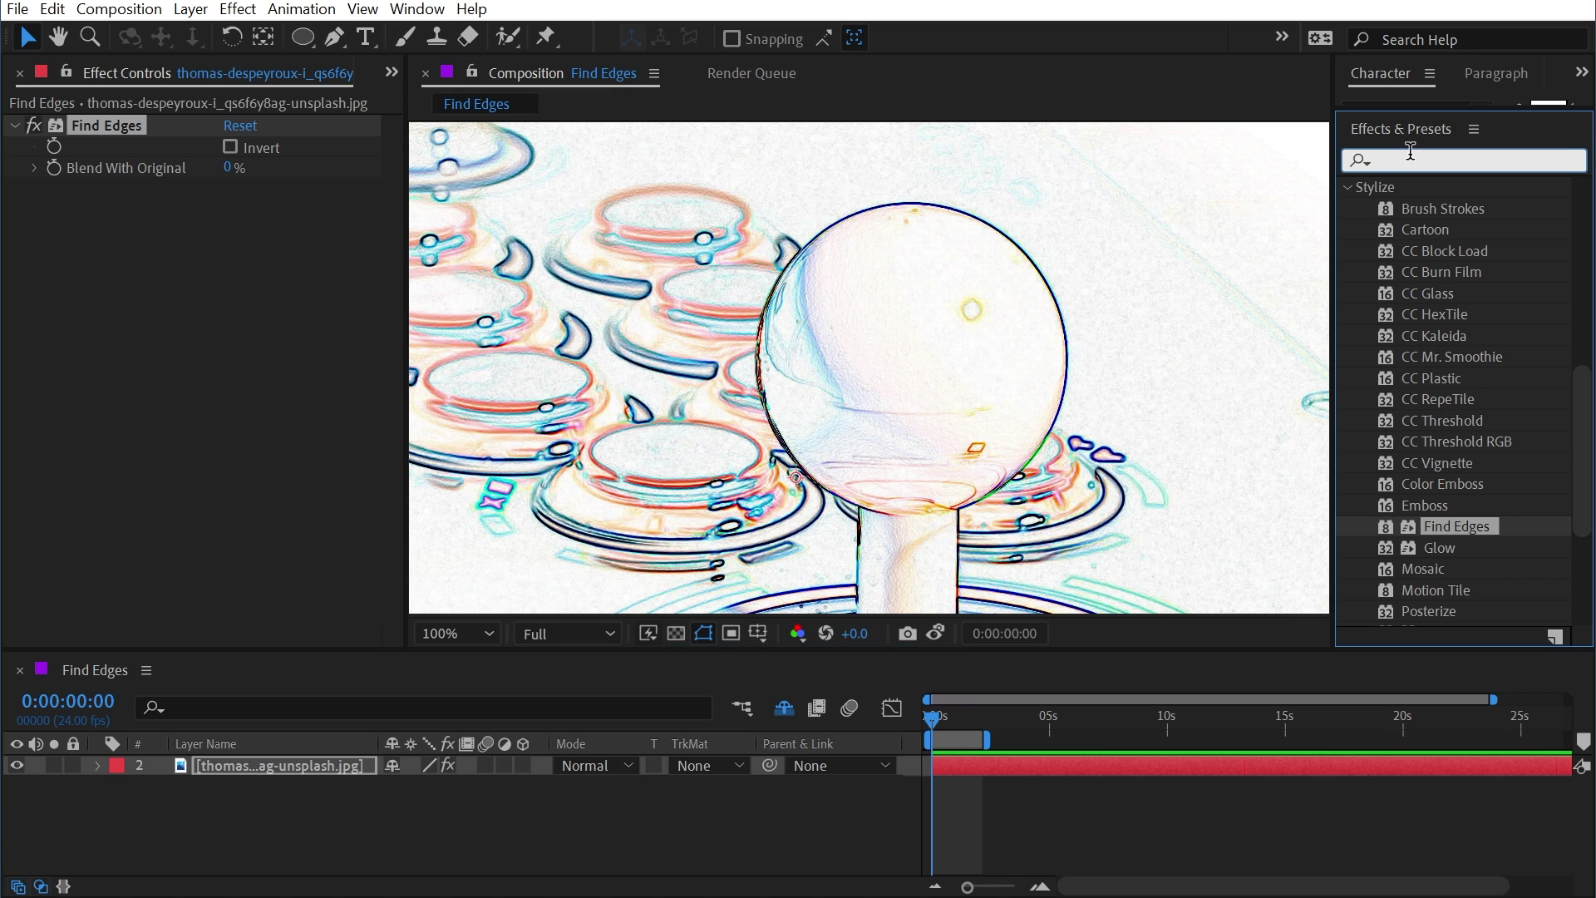
pyautogui.write('tint')
pyautogui.moveTo(1434, 293); pyautogui.dragTo(141, 119)
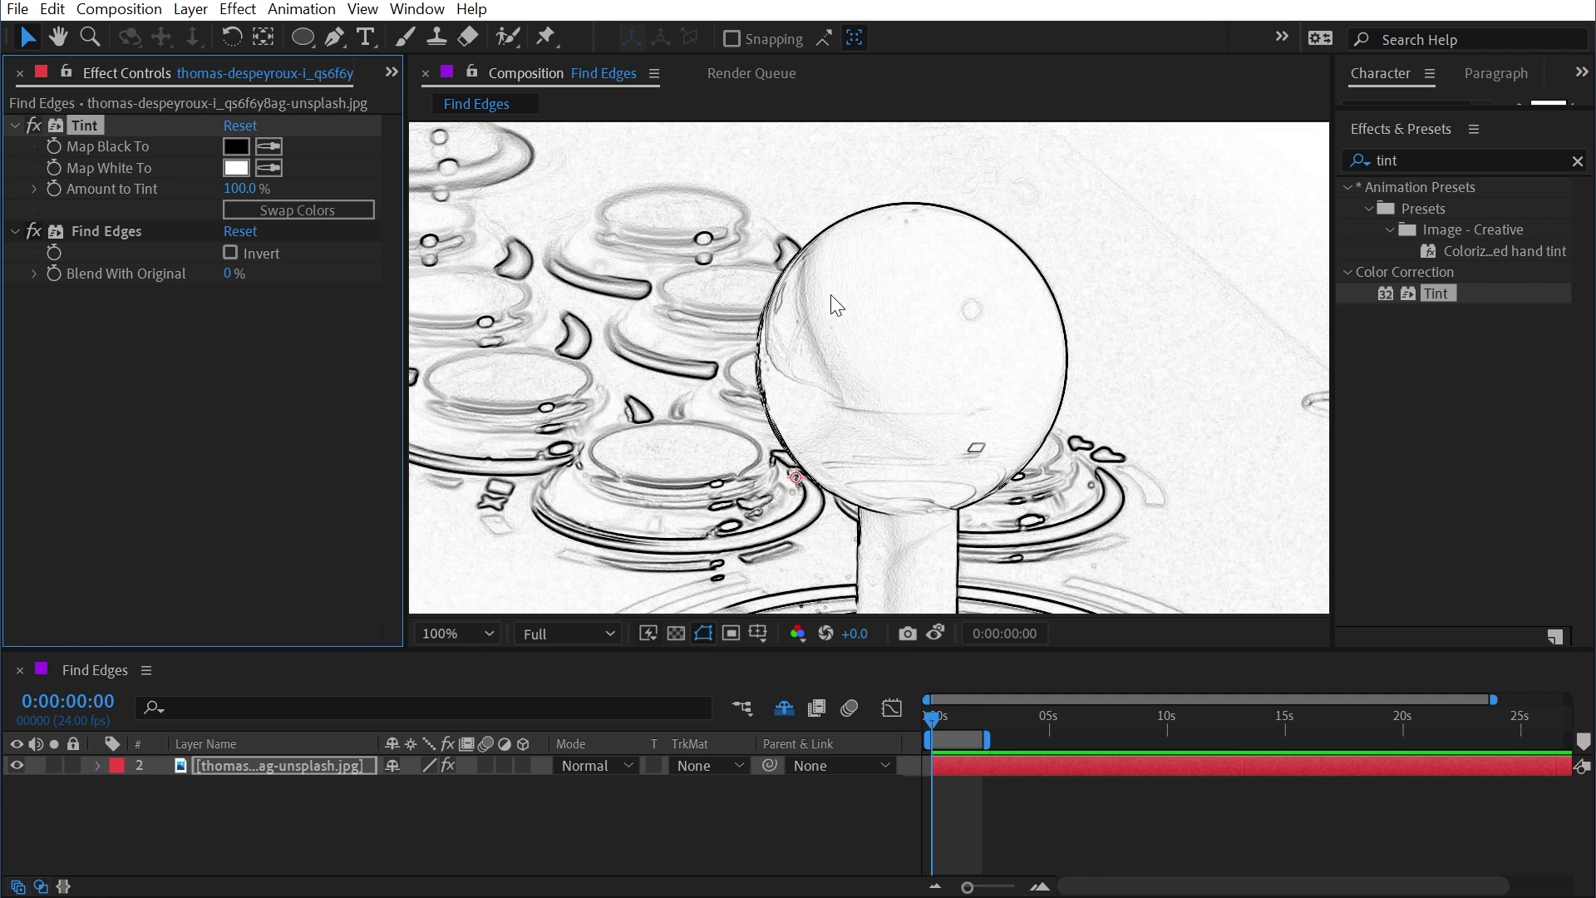
pyautogui.press('h')
pyautogui.moveTo(634, 291); pyautogui.dragTo(655, 345)
pyautogui.press('v')
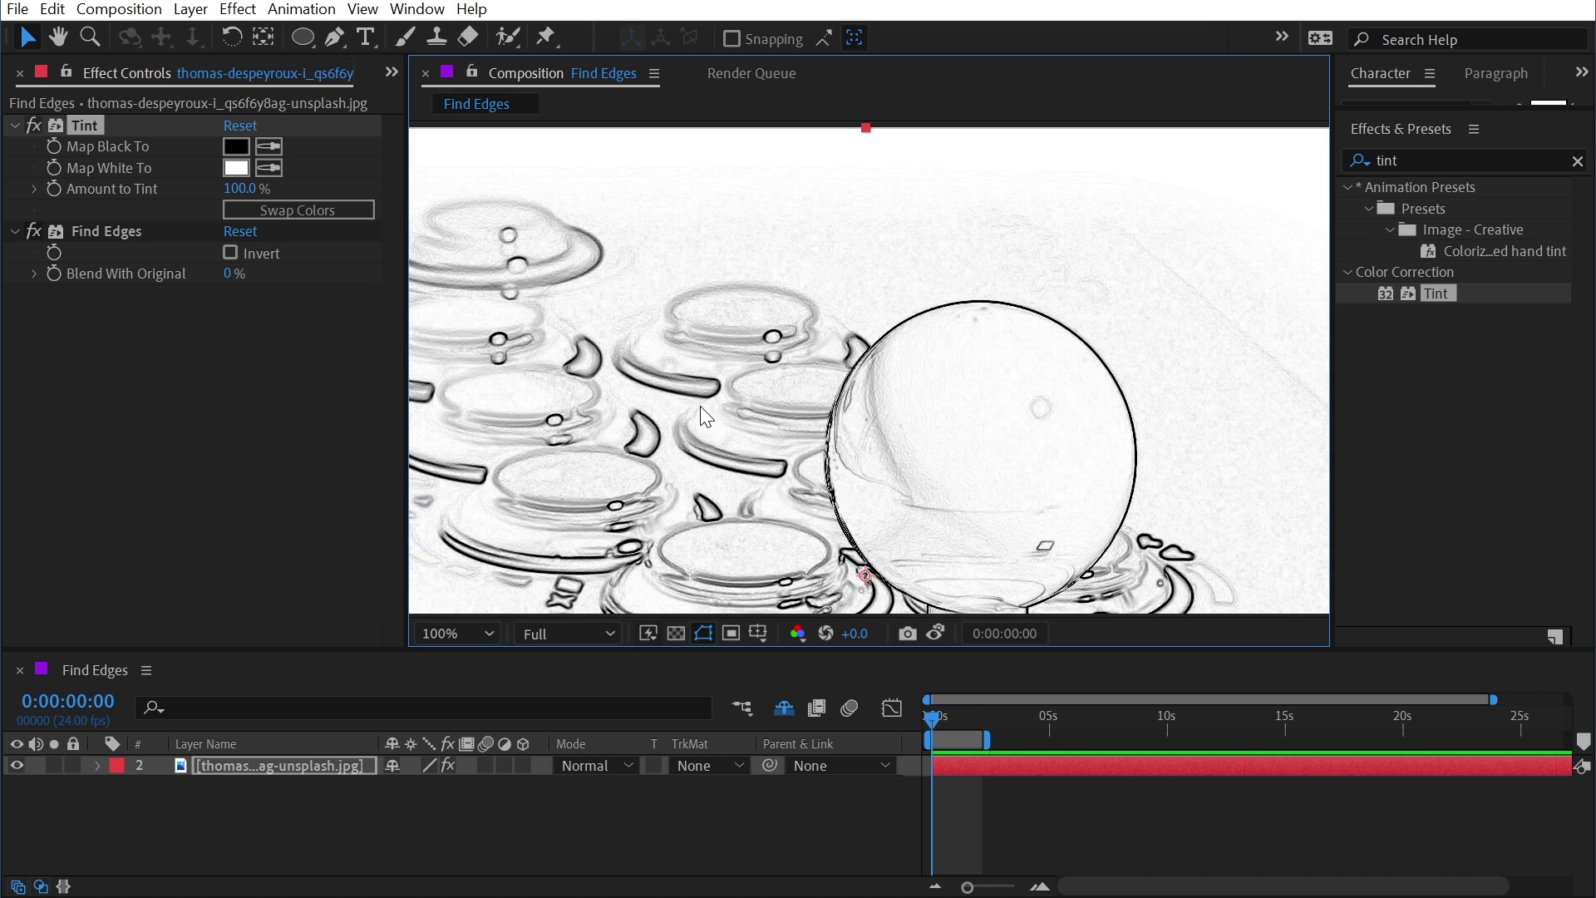
pyautogui.press('h')
pyautogui.moveTo(602, 486); pyautogui.dragTo(631, 439)
# - Add Curves and bend its RGB tone curve downward with a midpoint
pyautogui.press('v')
pyautogui.doubleClick(1387, 160)
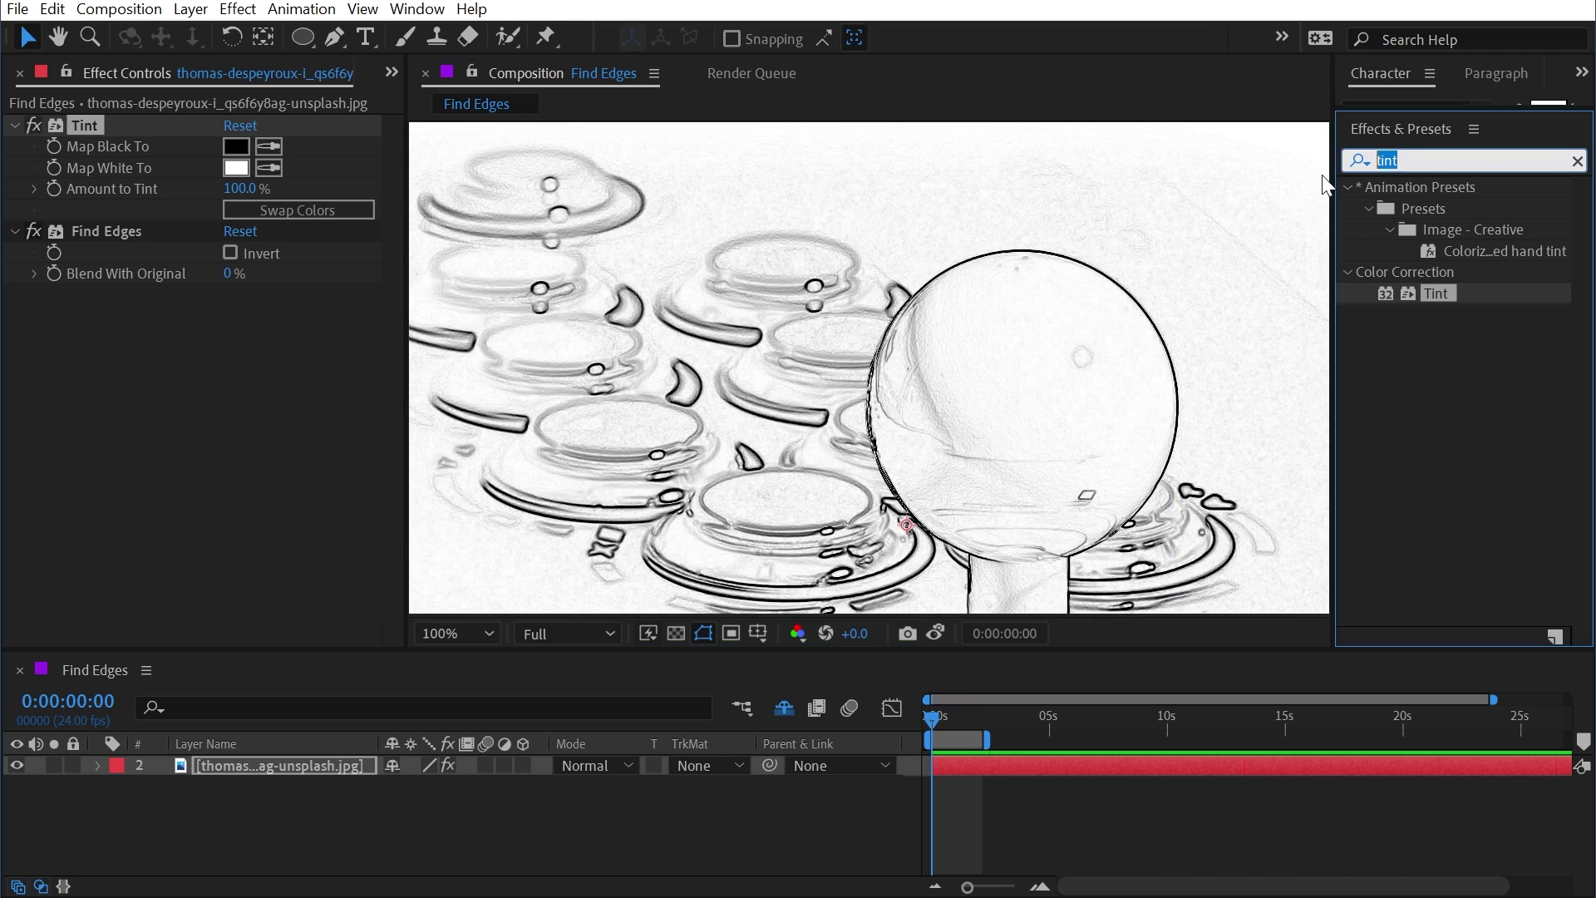
pyautogui.write('curves')
pyautogui.moveTo(1416, 286); pyautogui.dragTo(123, 224)
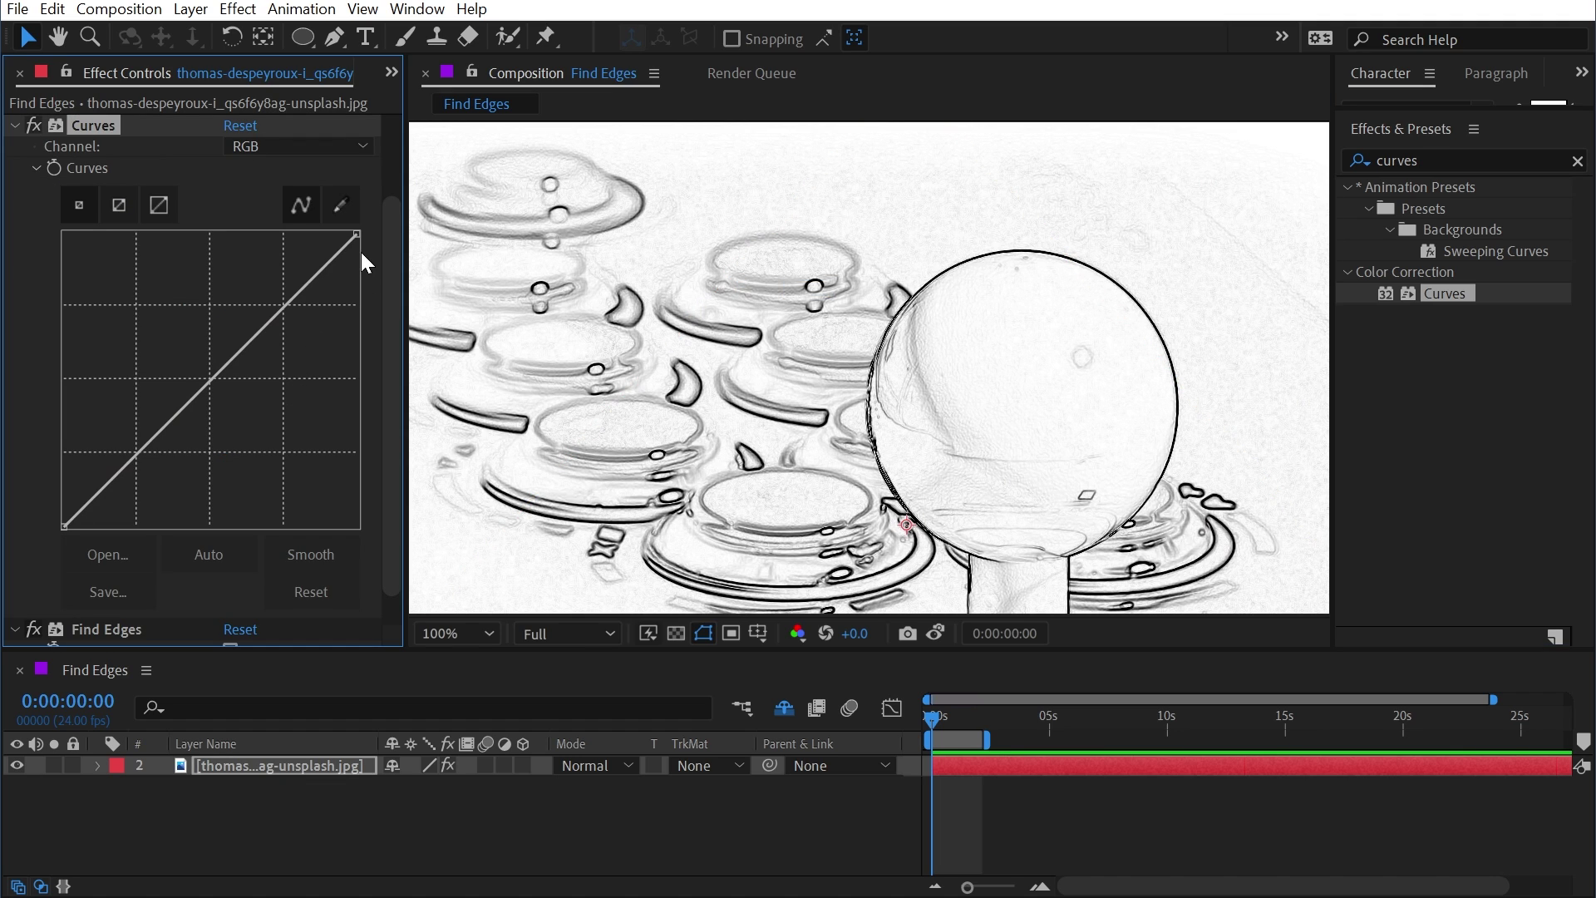
pyautogui.moveTo(357, 233); pyautogui.dragTo(131, 158)
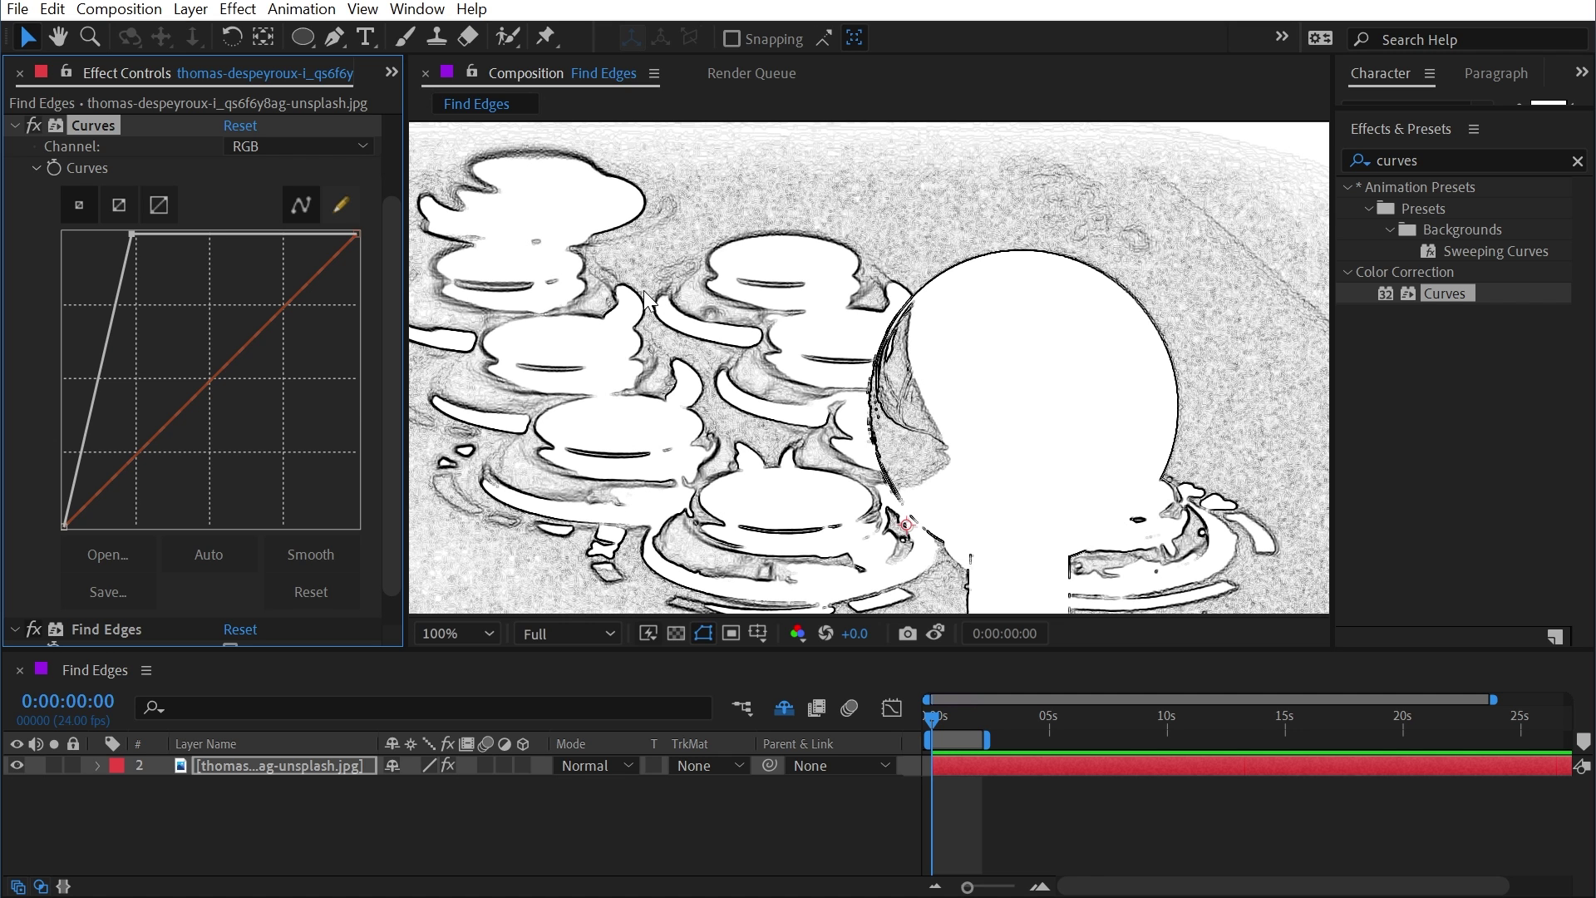
pyautogui.moveTo(131, 235); pyautogui.dragTo(356, 232)
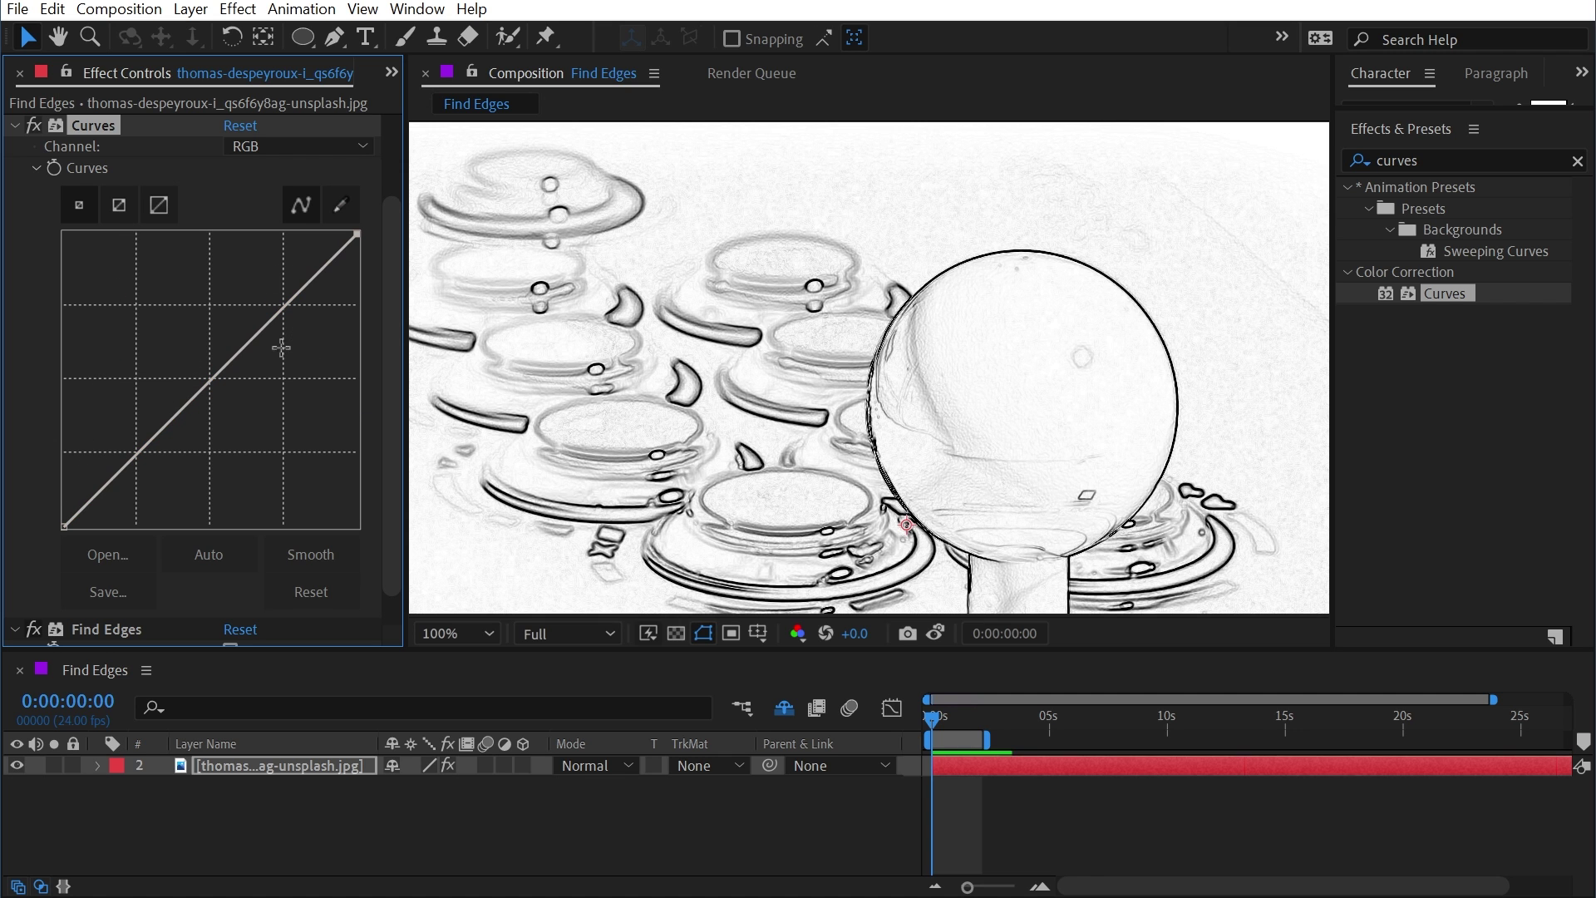
pyautogui.moveTo(241, 350); pyautogui.dragTo(281, 381)
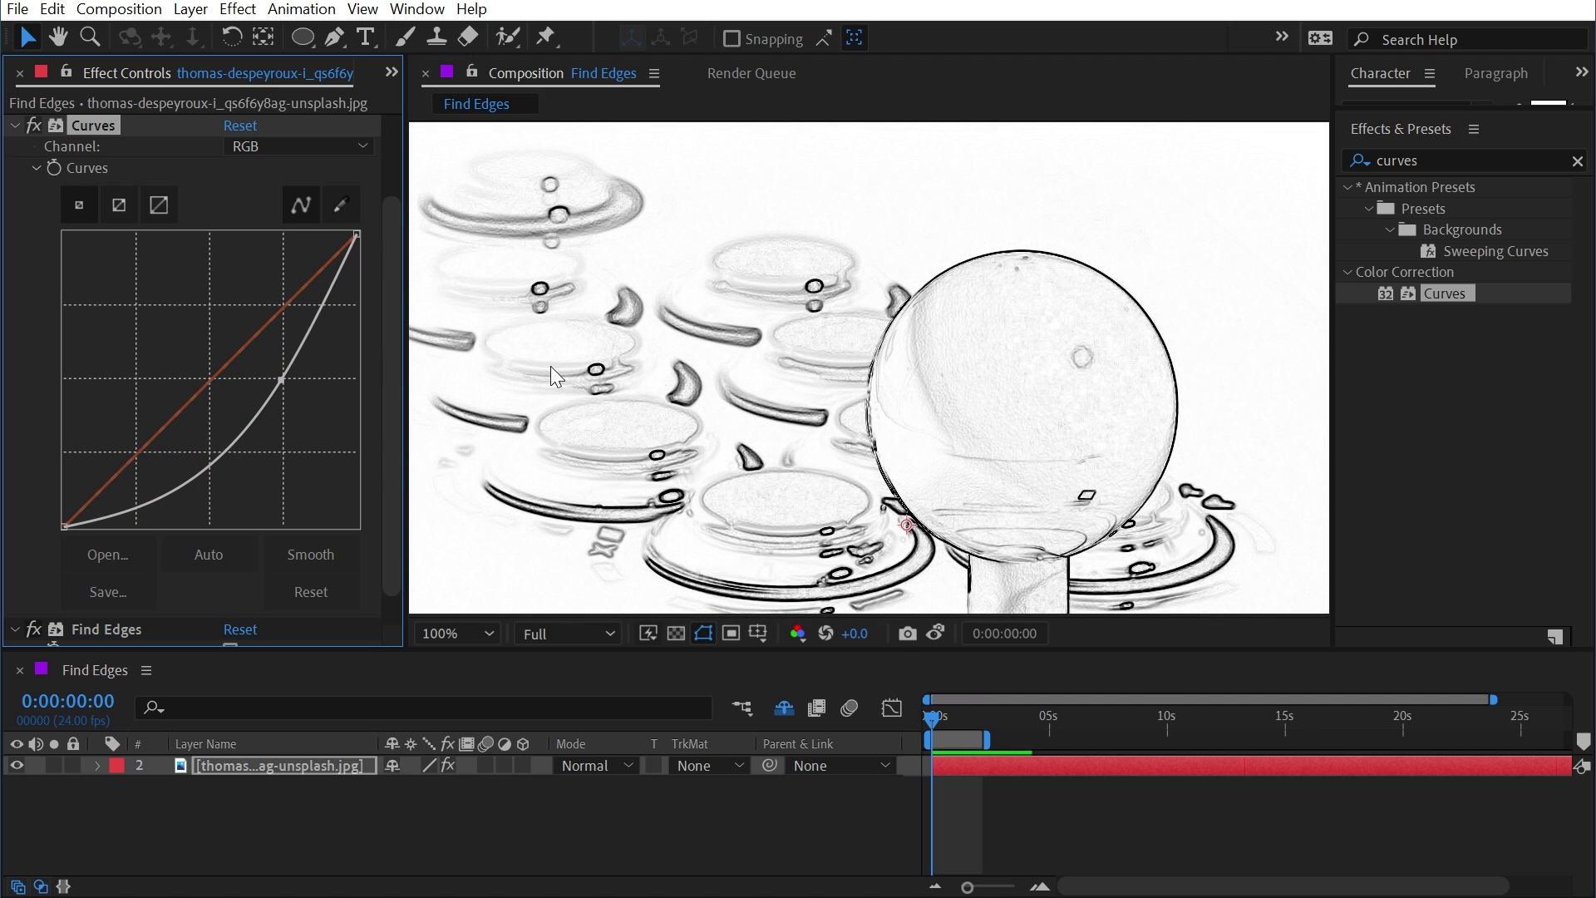
pyautogui.click(29, 120)
pyautogui.click(30, 122)
pyautogui.scroll(-2, 878, 380)
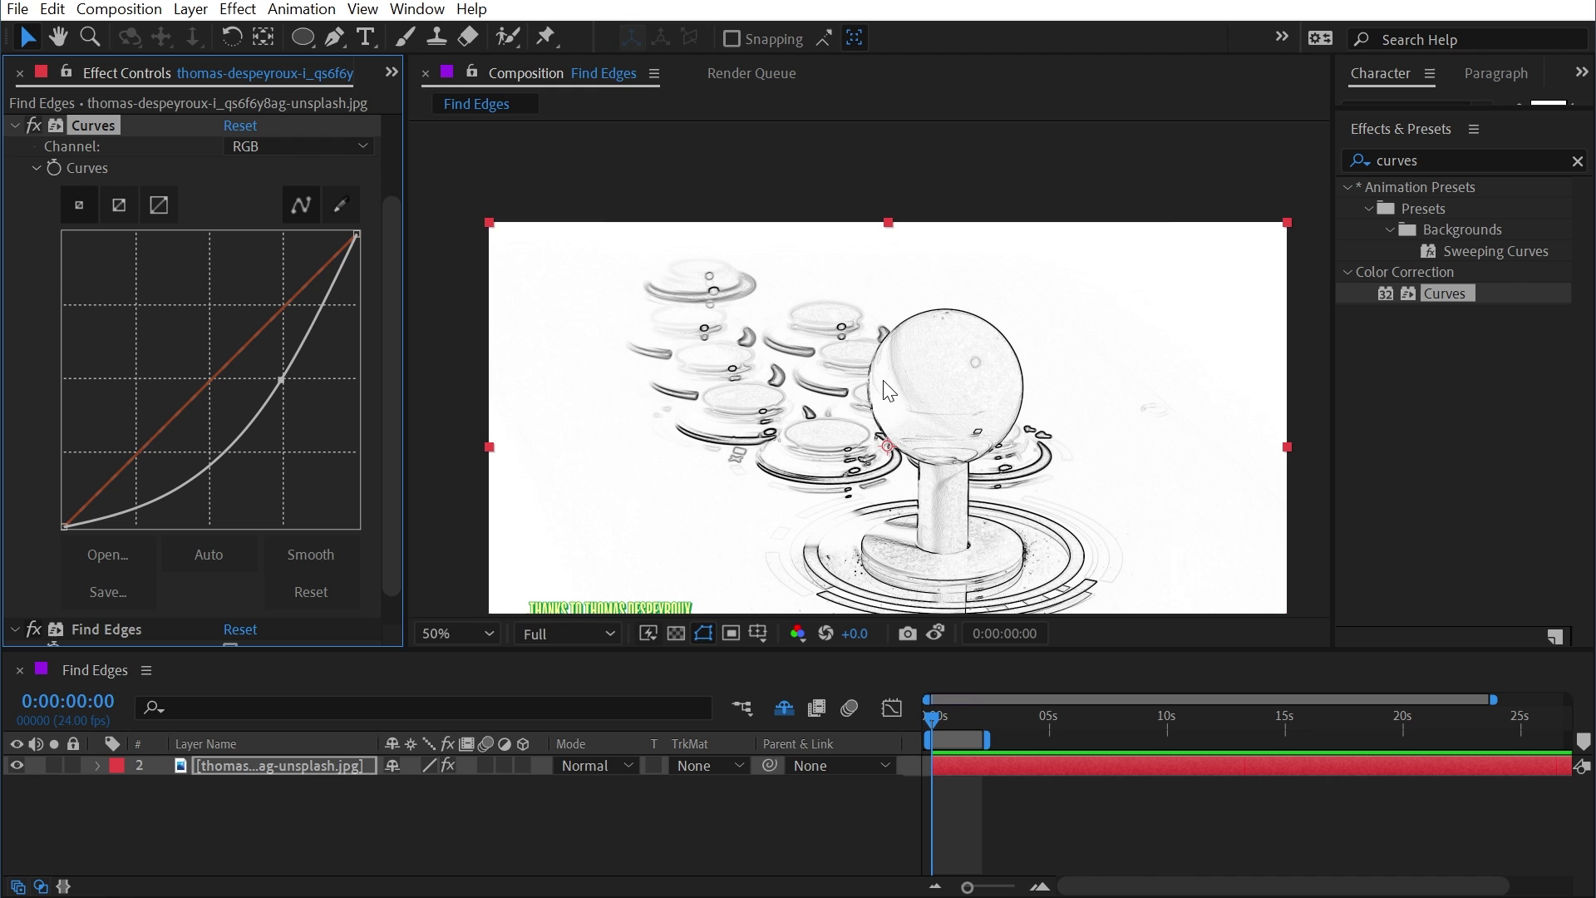
pyautogui.scroll(2, 888, 389)
# - Add Fast Box Blur to the photo with a Blur Radius of 1.6
pyautogui.click(1424, 162)
pyautogui.write('fast')
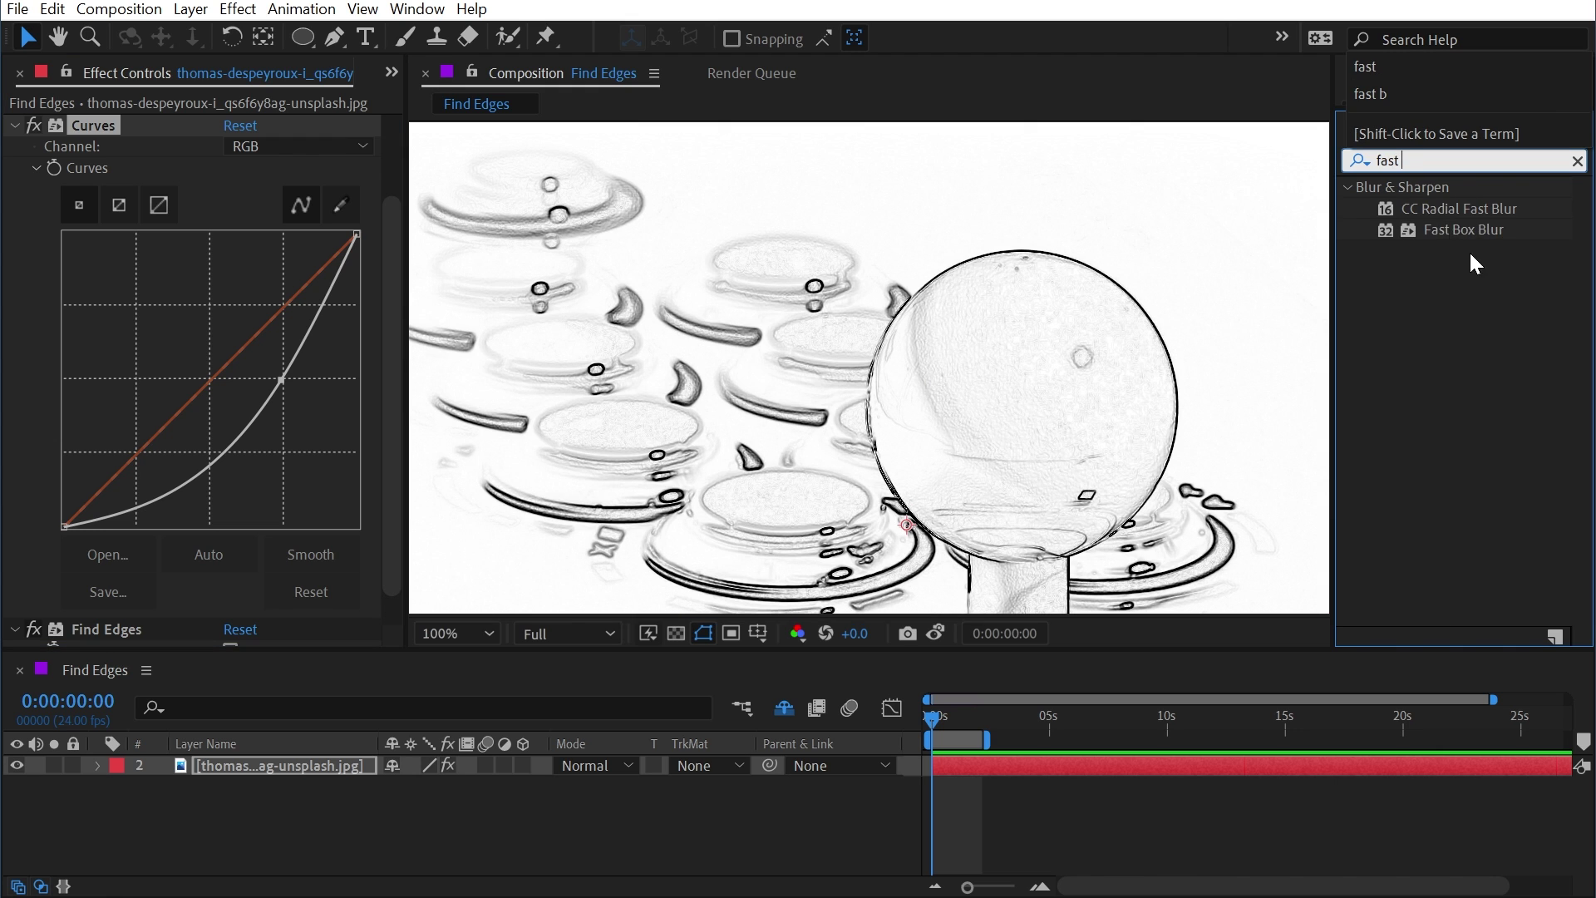
pyautogui.moveTo(1463, 229); pyautogui.dragTo(202, 537)
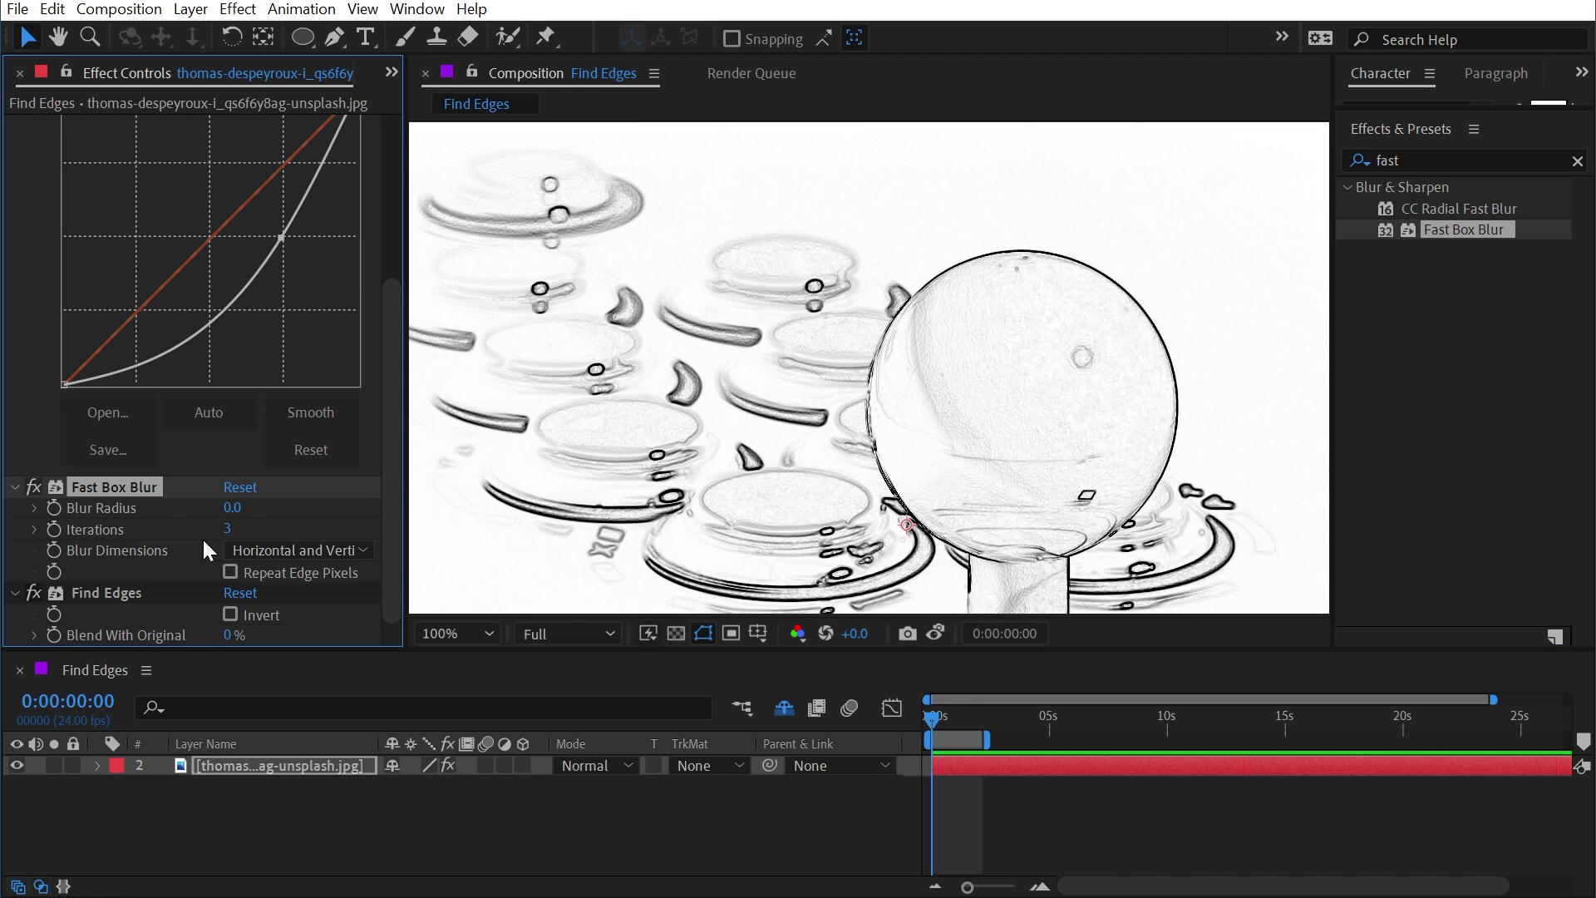
pyautogui.click(230, 510)
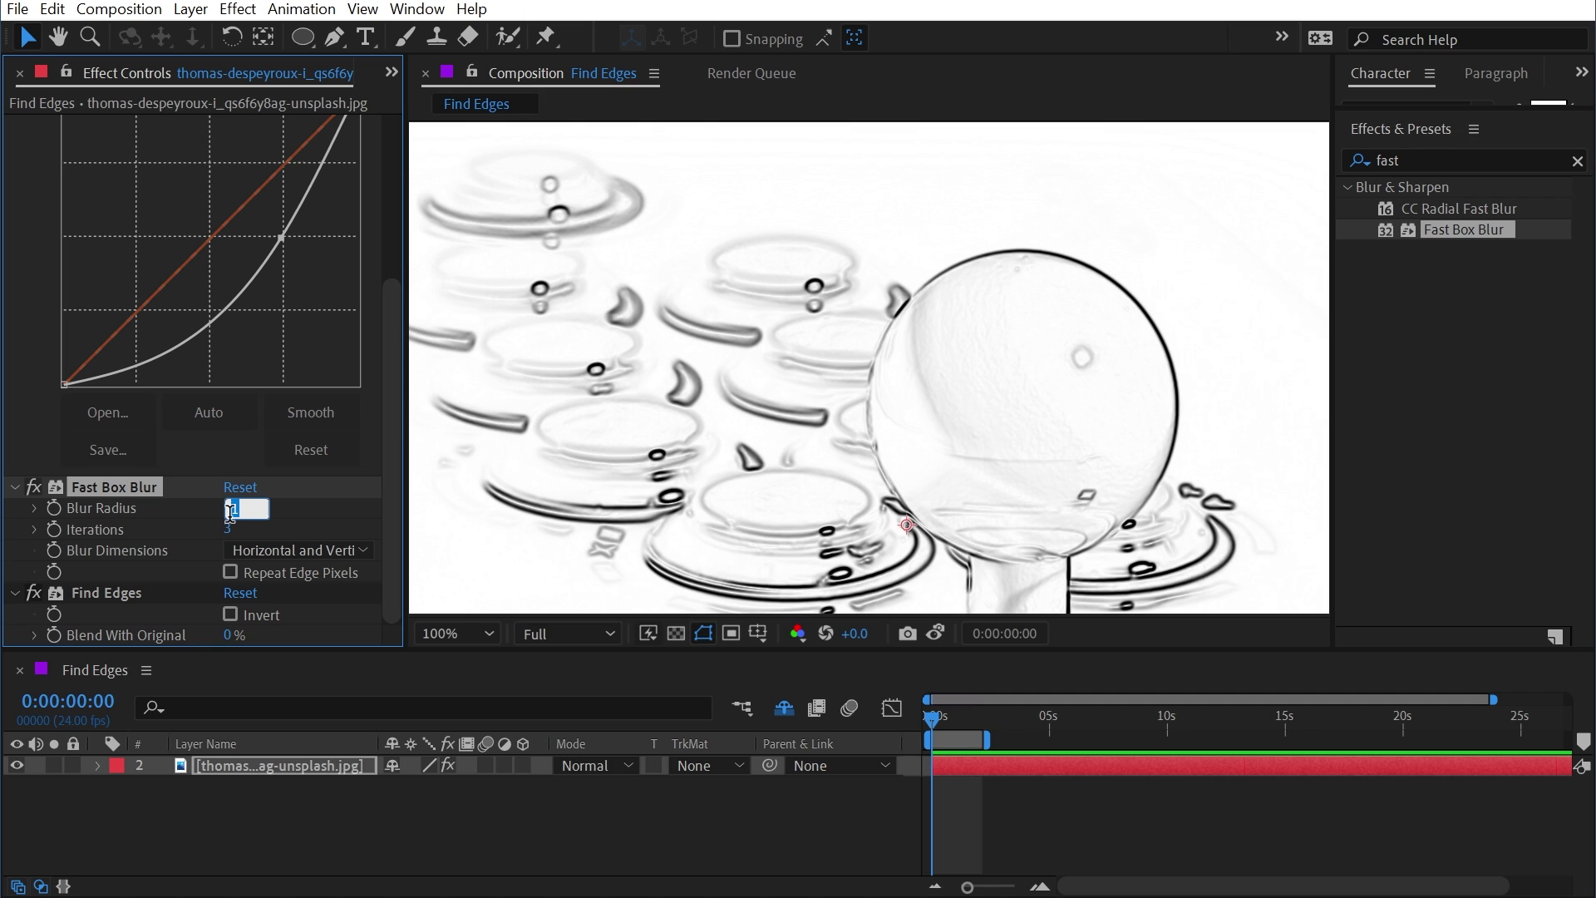
pyautogui.write('1.6')
pyautogui.press('Return')
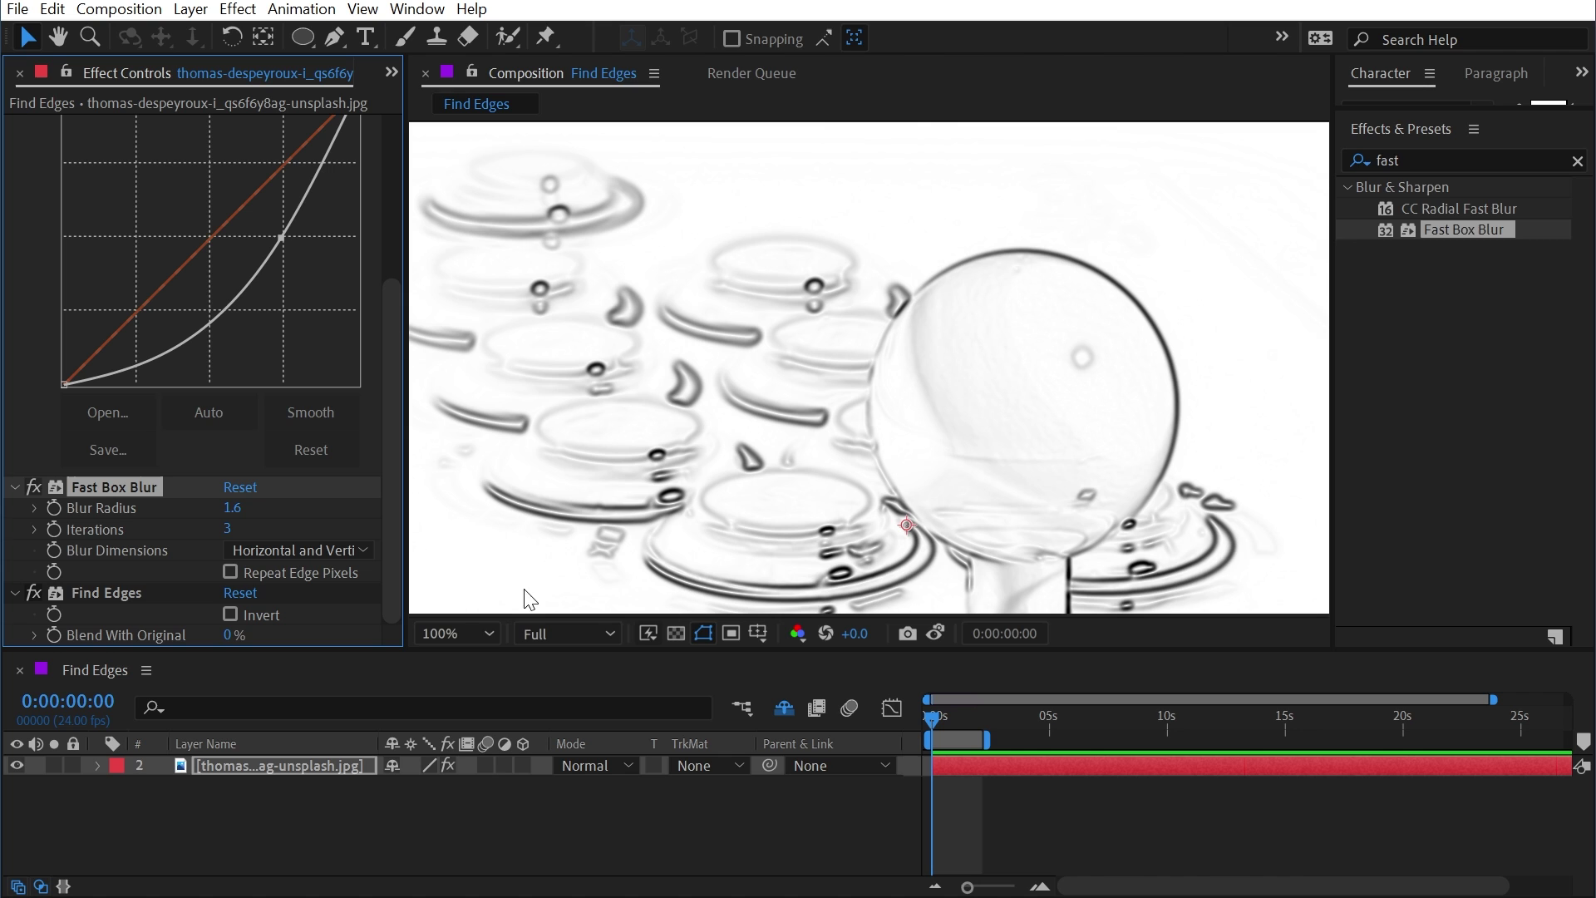
# - Add Sharpen at amount 109, reduce Blur Radius to 1.1, and compare effects off and on
pyautogui.click(1413, 160)
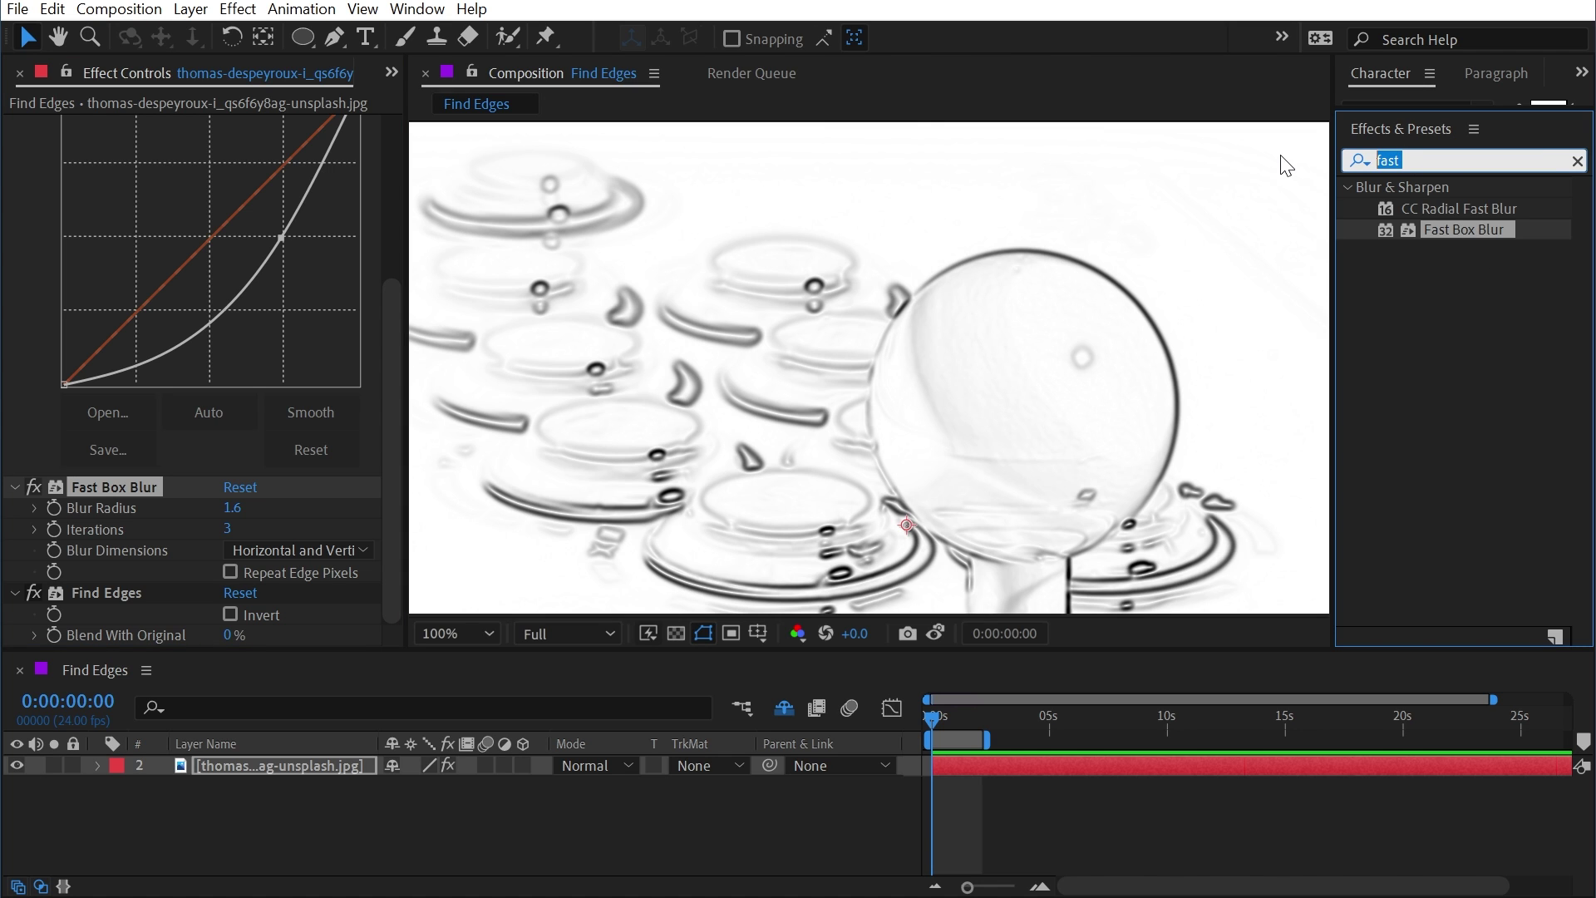
pyautogui.write('sharpe')
pyautogui.moveTo(1448, 209); pyautogui.dragTo(360, 624)
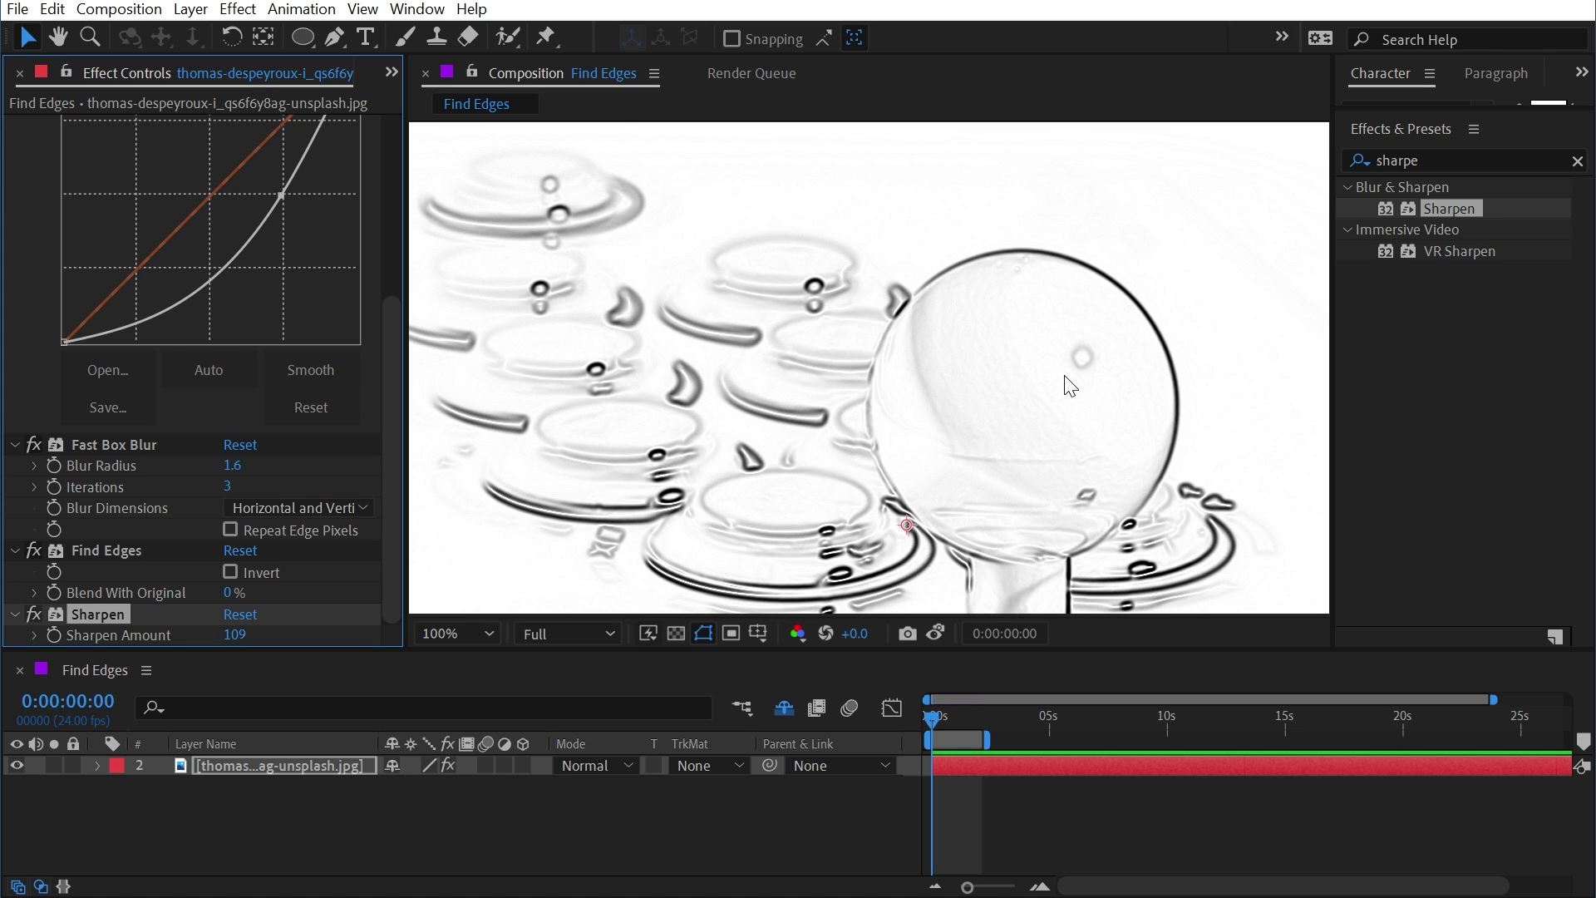
pyautogui.moveTo(236, 473); pyautogui.dragTo(241, 470)
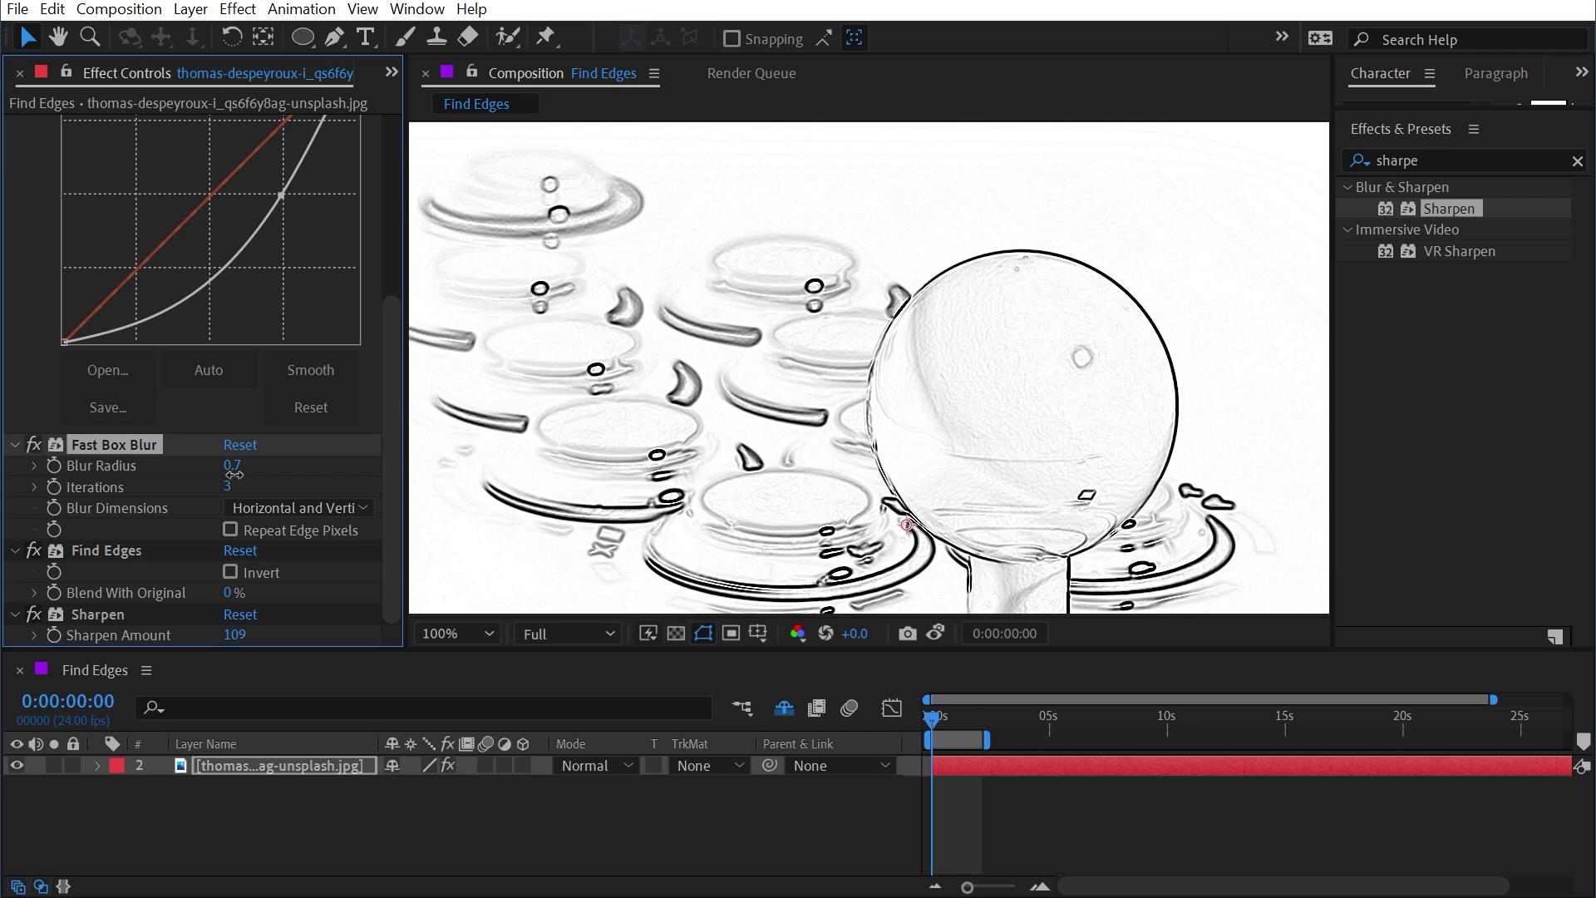
pyautogui.scroll(-2, 931, 424)
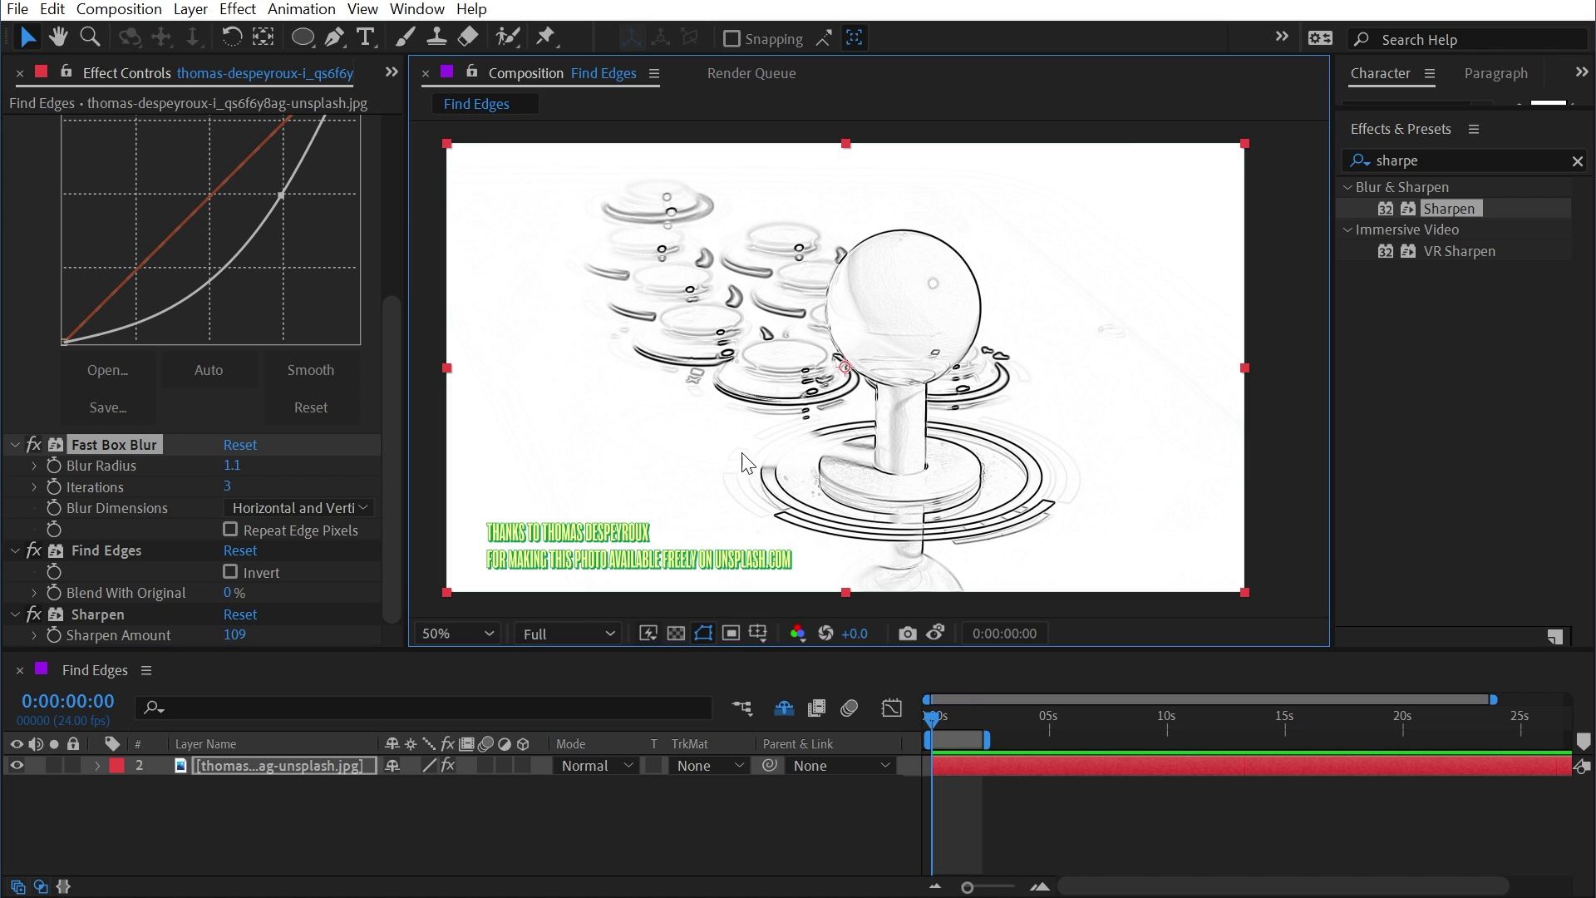
pyautogui.click(447, 765)
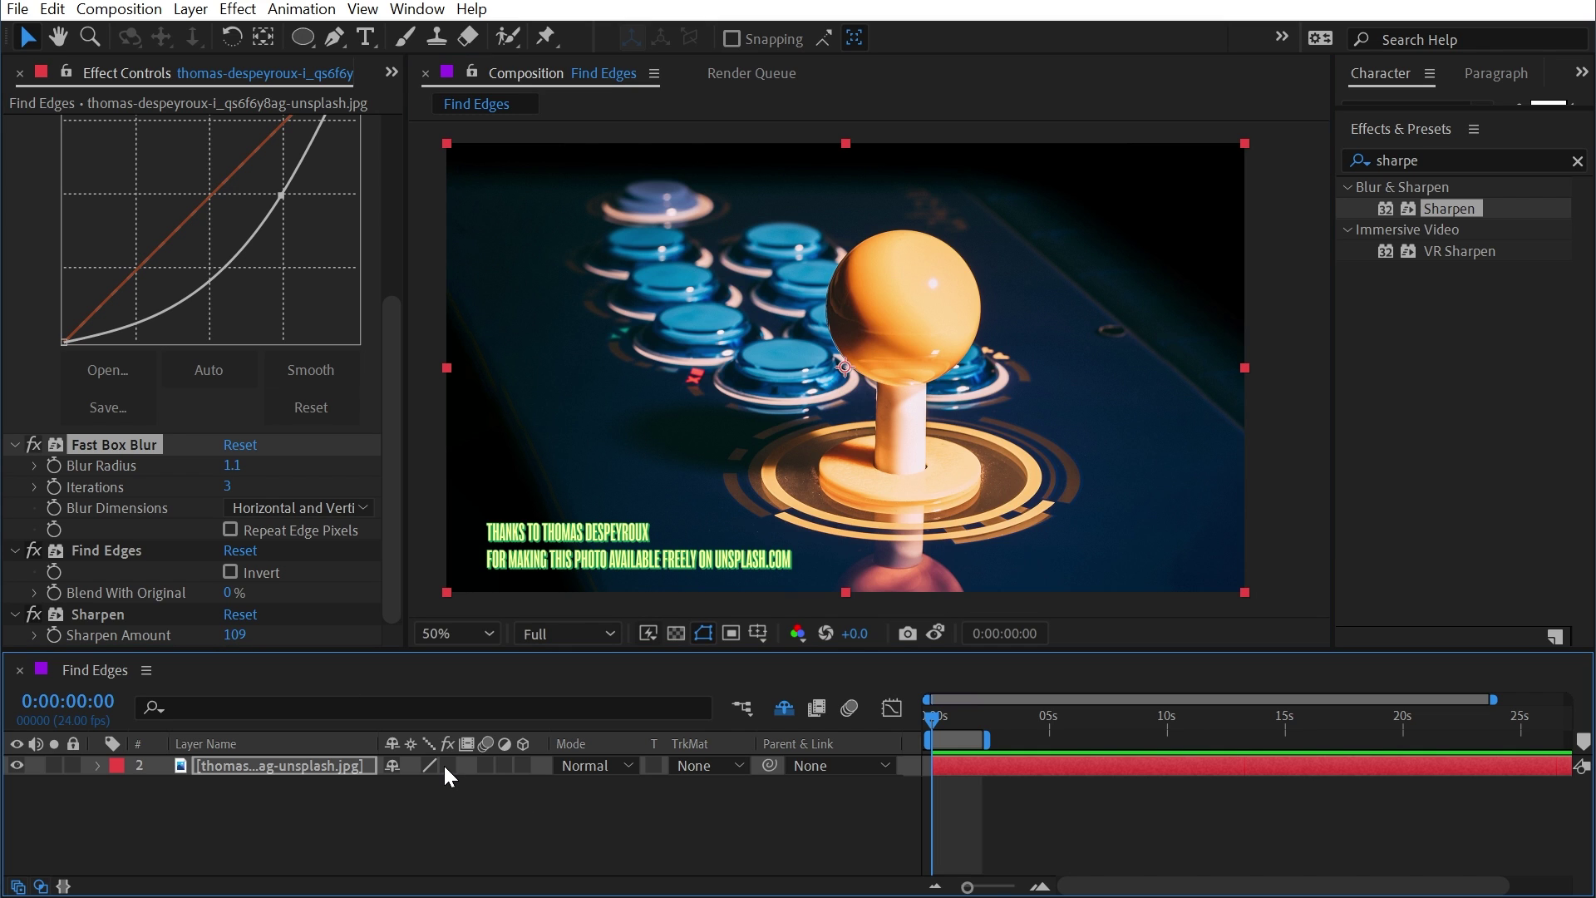
pyautogui.click(447, 765)
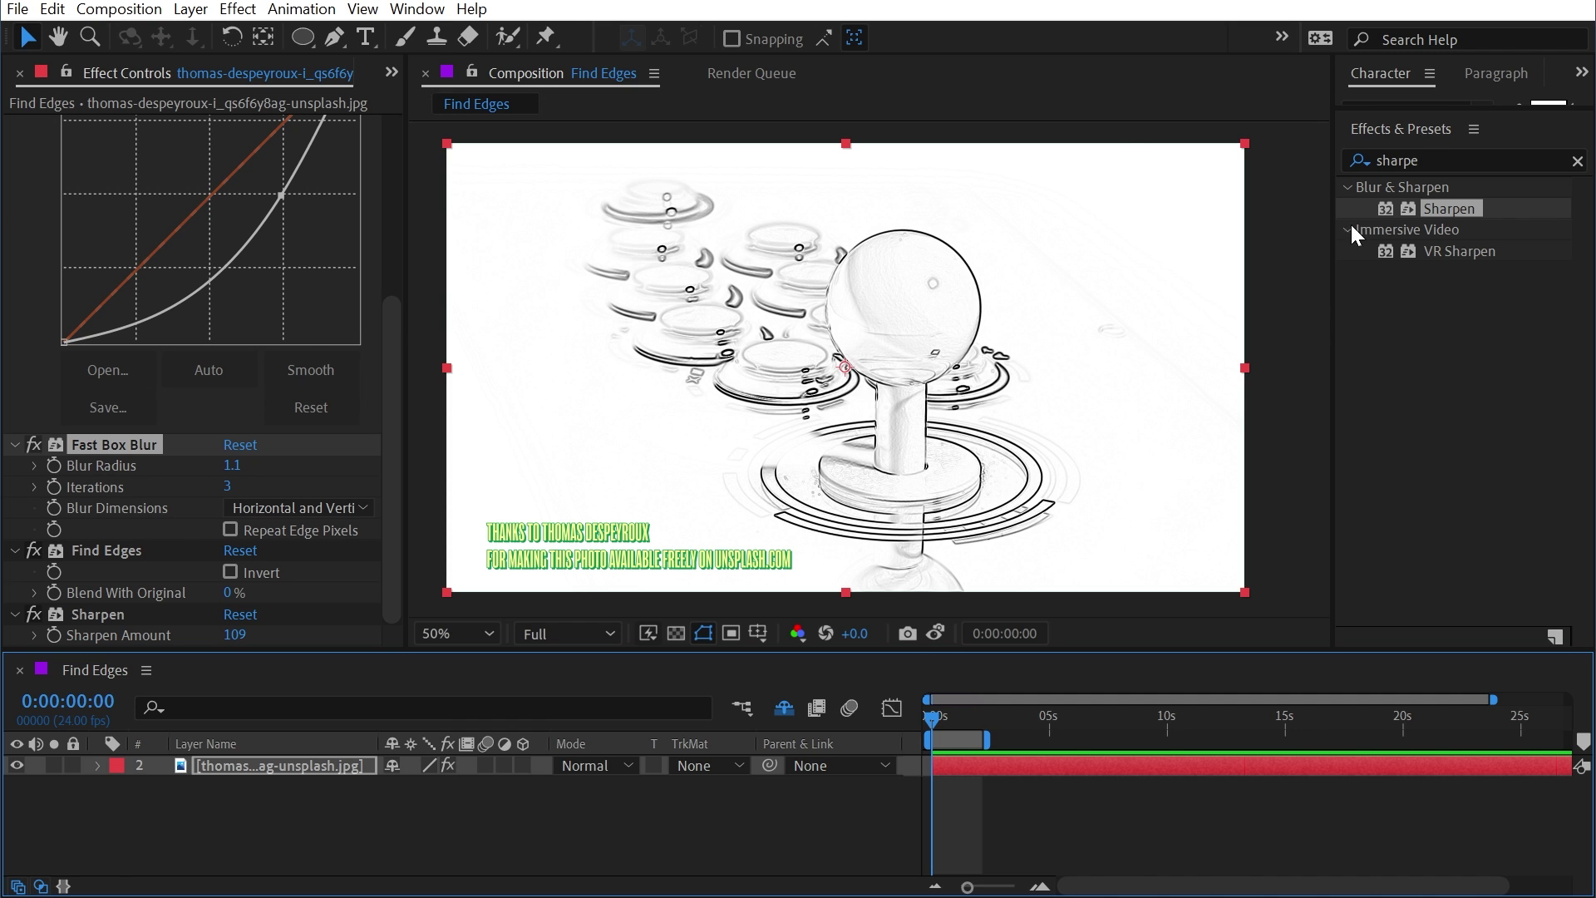
# - Apply CC Composite with Composite Original set to Multiply, then inspect the enlarged view
pyautogui.doubleClick(1455, 161)
pyautogui.write('cc comp')
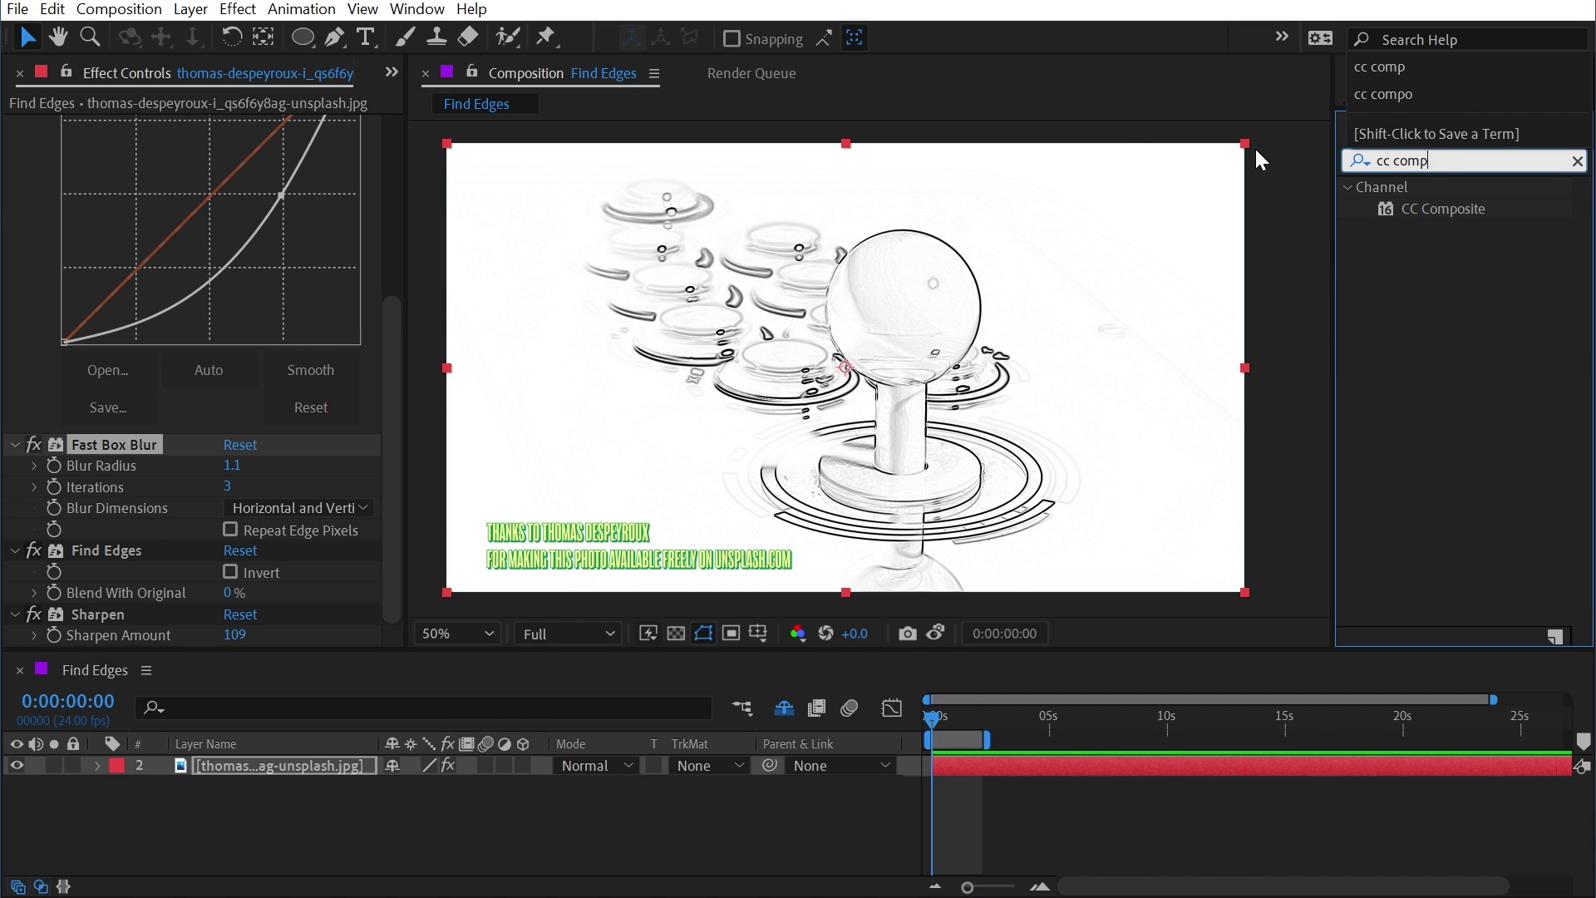
pyautogui.doubleClick(1465, 208)
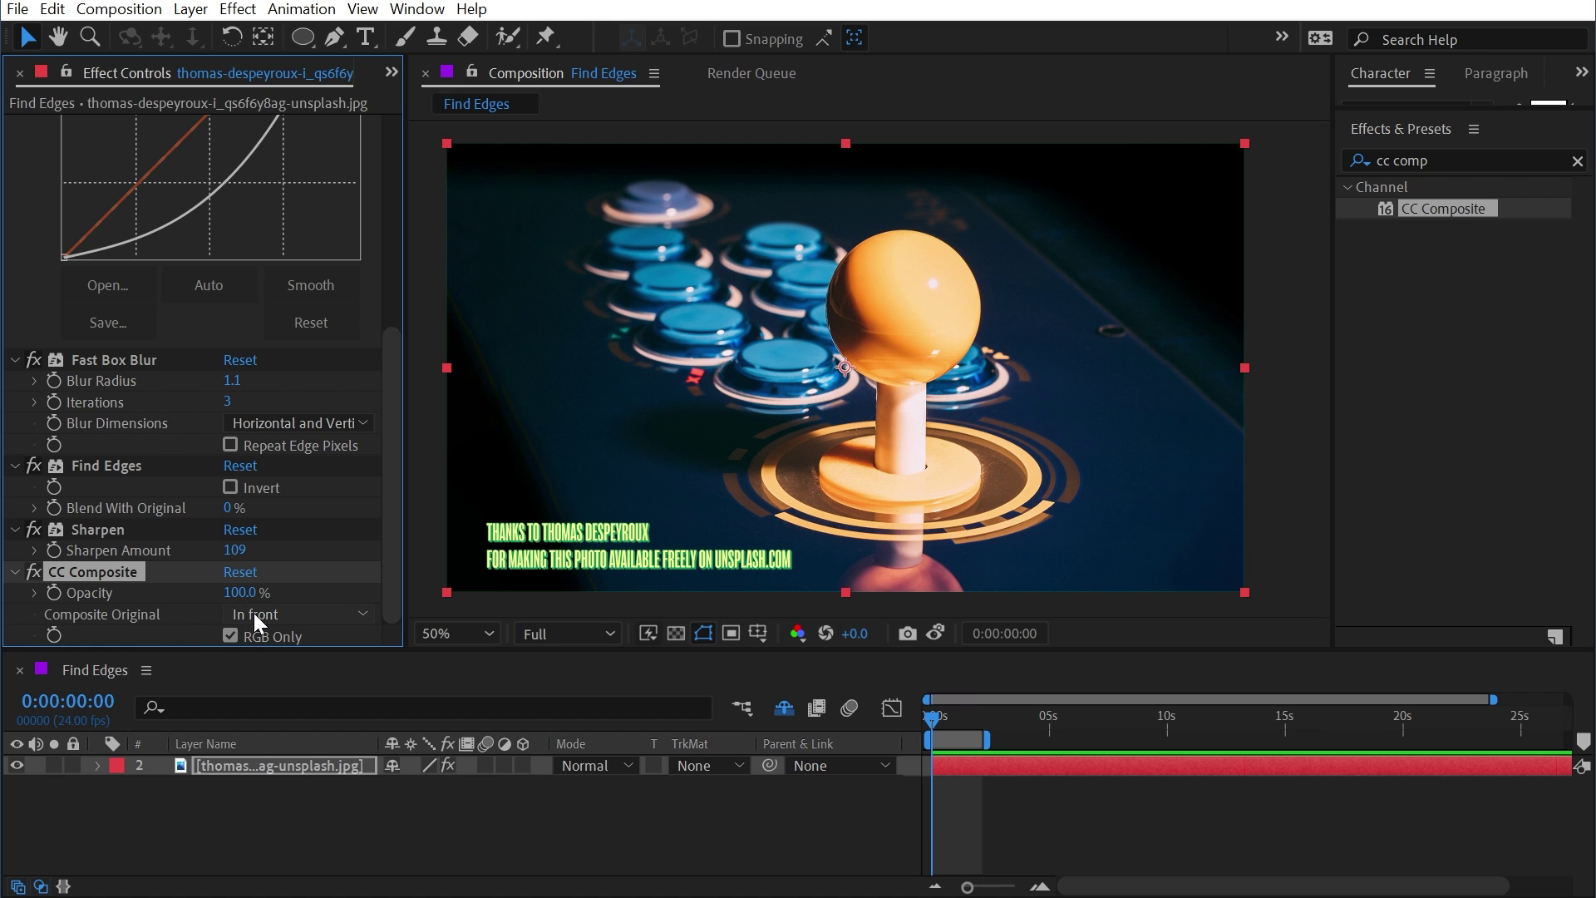
pyautogui.click(325, 622)
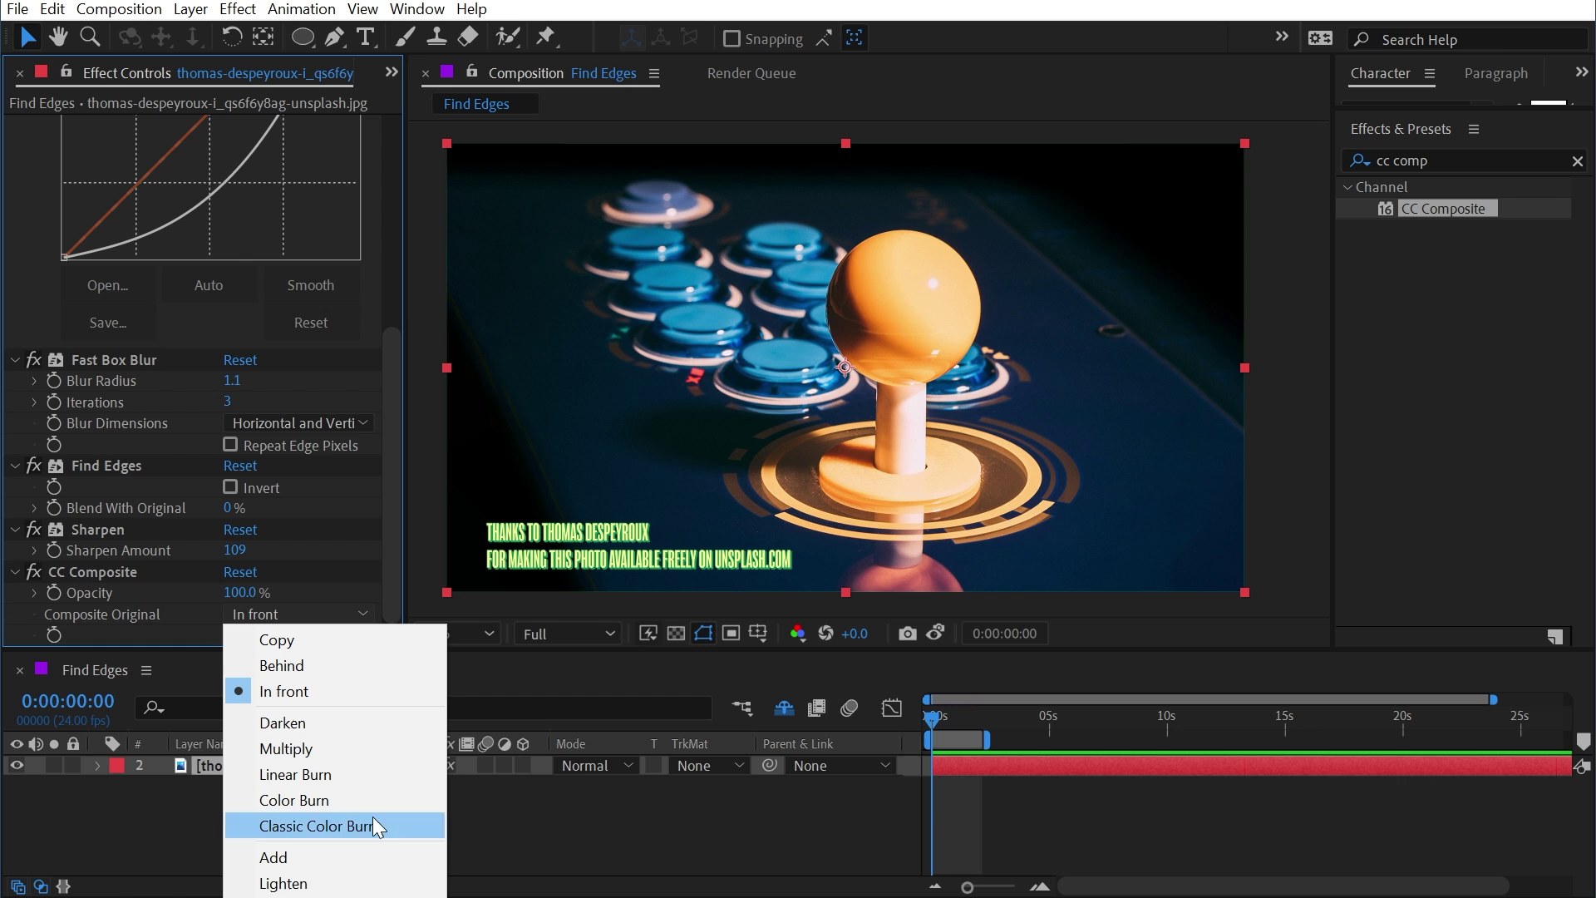
pyautogui.click(345, 756)
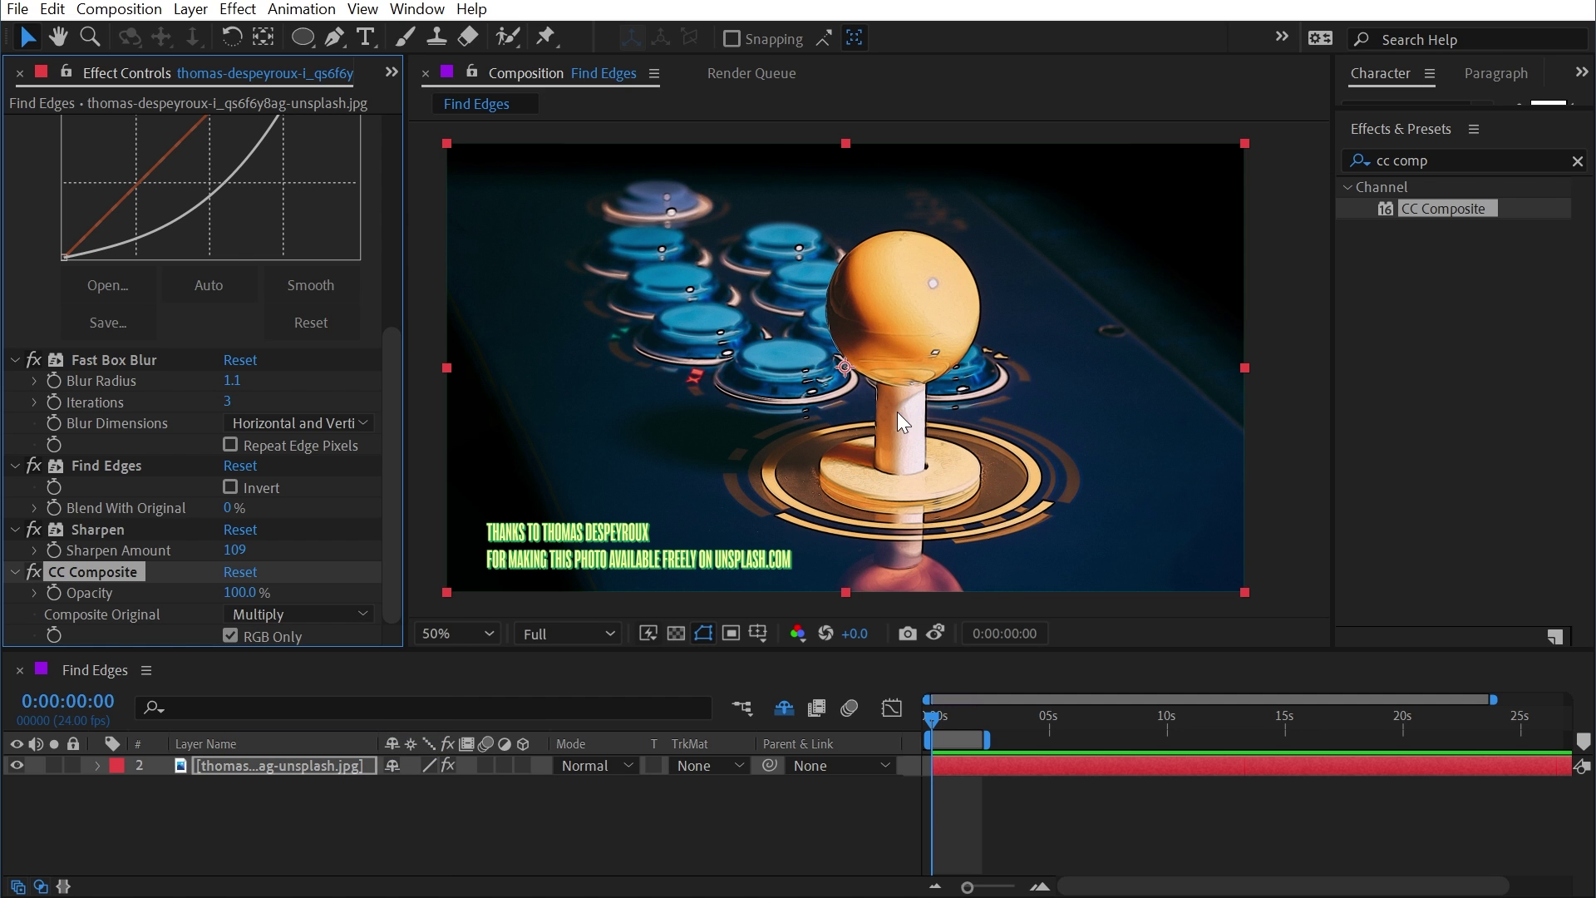
pyautogui.scroll(2, 896, 411)
pyautogui.moveTo(995, 306); pyautogui.dragTo(1040, 380)
# - Compare the edges with CC Composite off and on, leaving it disabled
pyautogui.press('v')
pyautogui.click(34, 572)
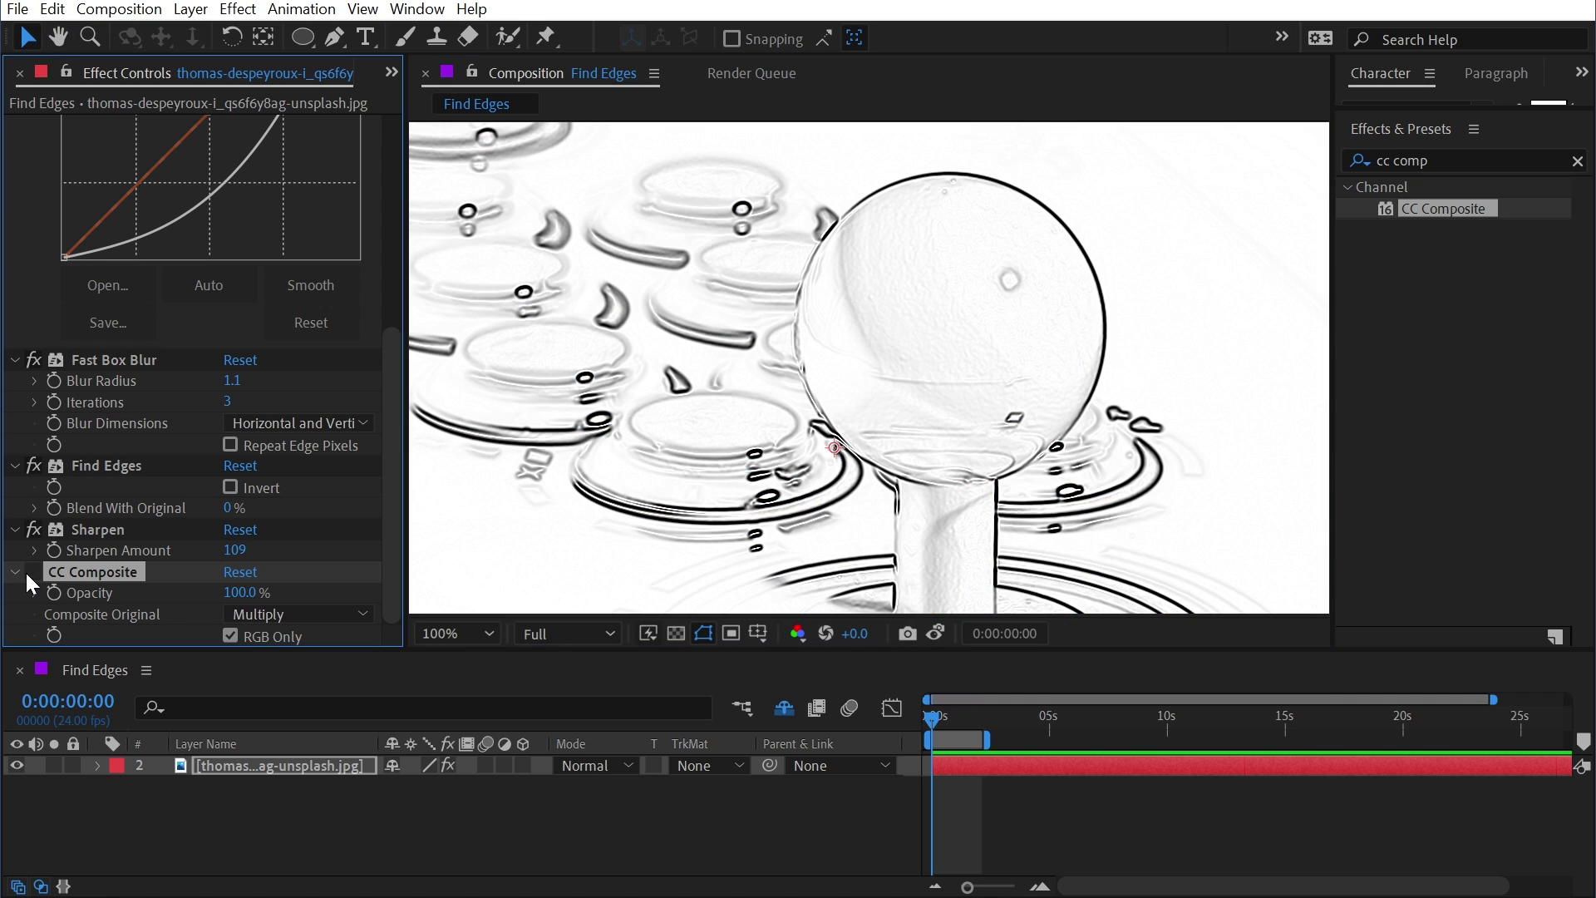
pyautogui.click(33, 572)
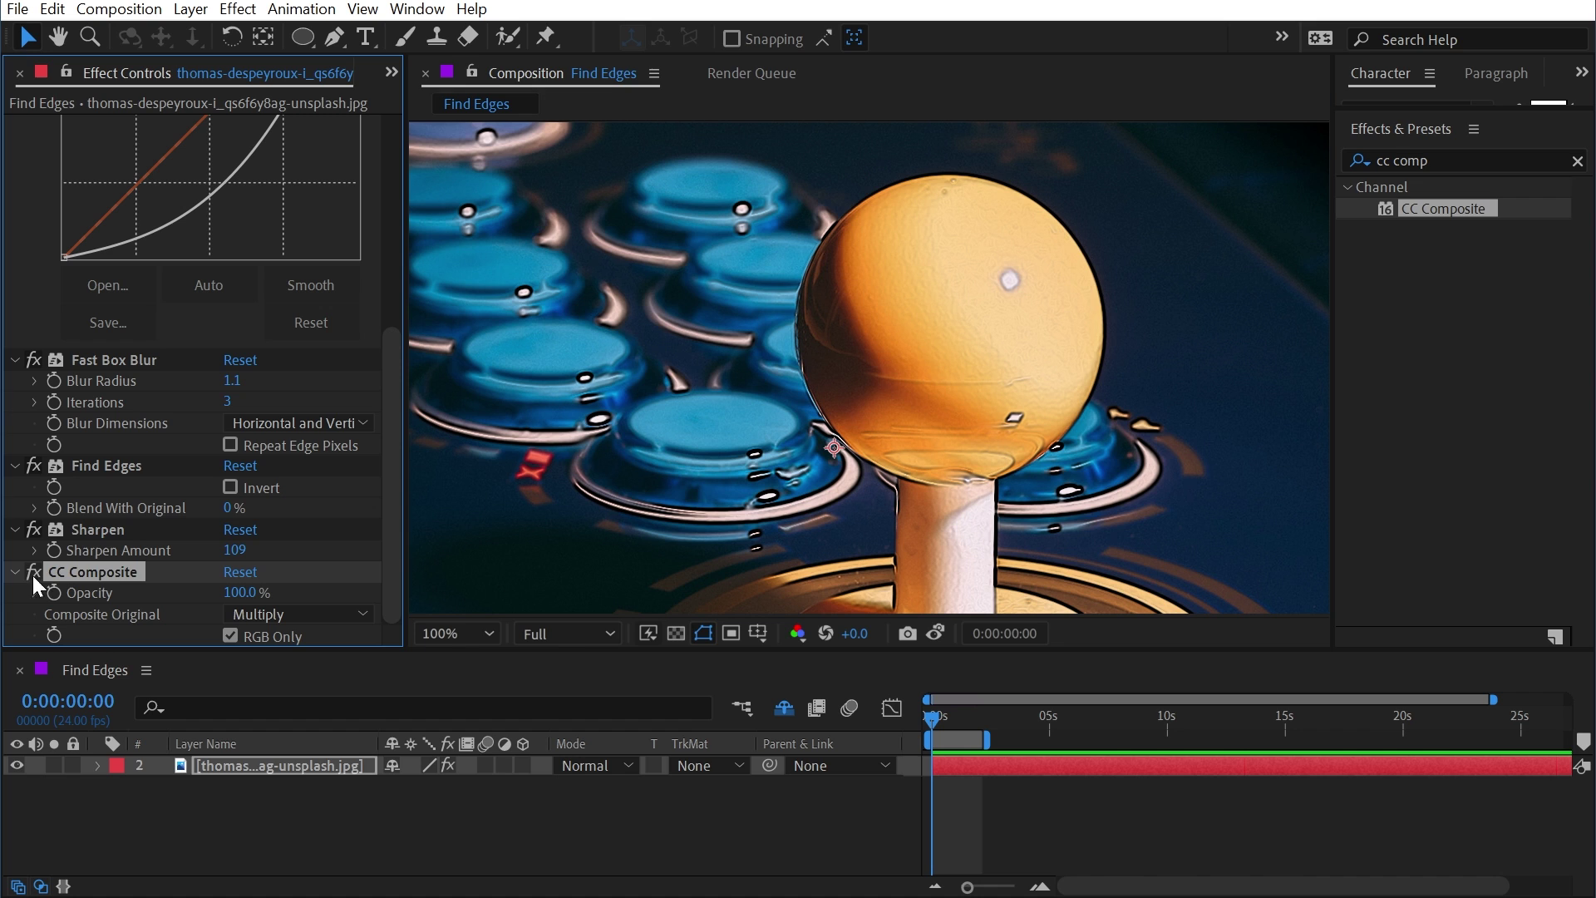
pyautogui.click(252, 765)
pyautogui.click(31, 568)
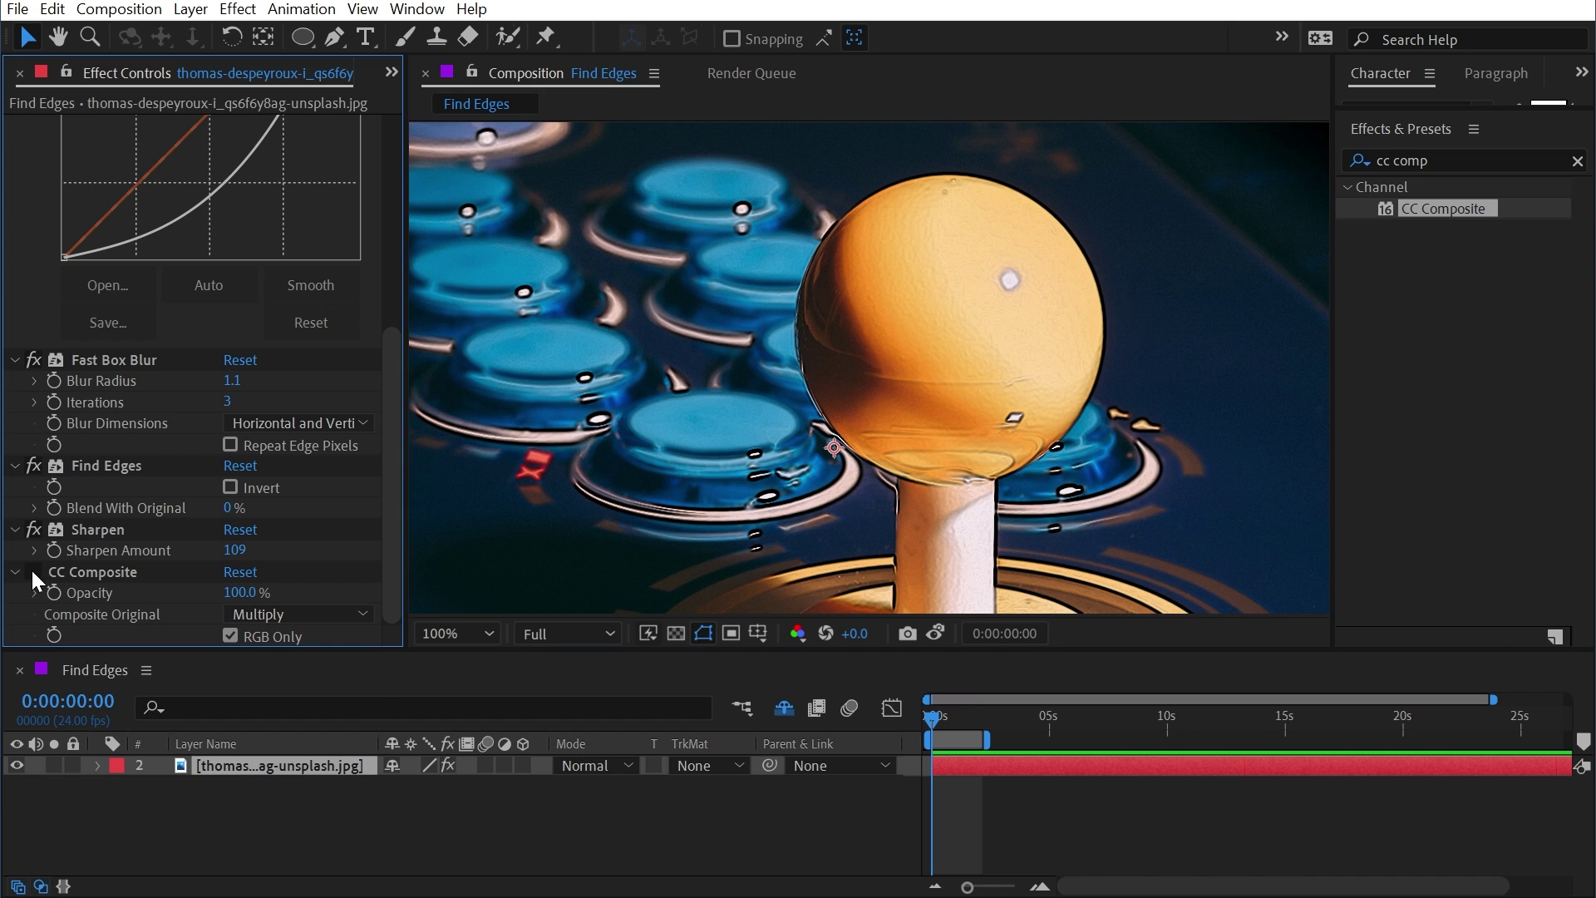
# - Test an effect-free duplicate photo layer with Multiply blending, then delete it
pyautogui.click(227, 767)
pyautogui.hotkey('ctrl', 'd')
pyautogui.click(237, 795)
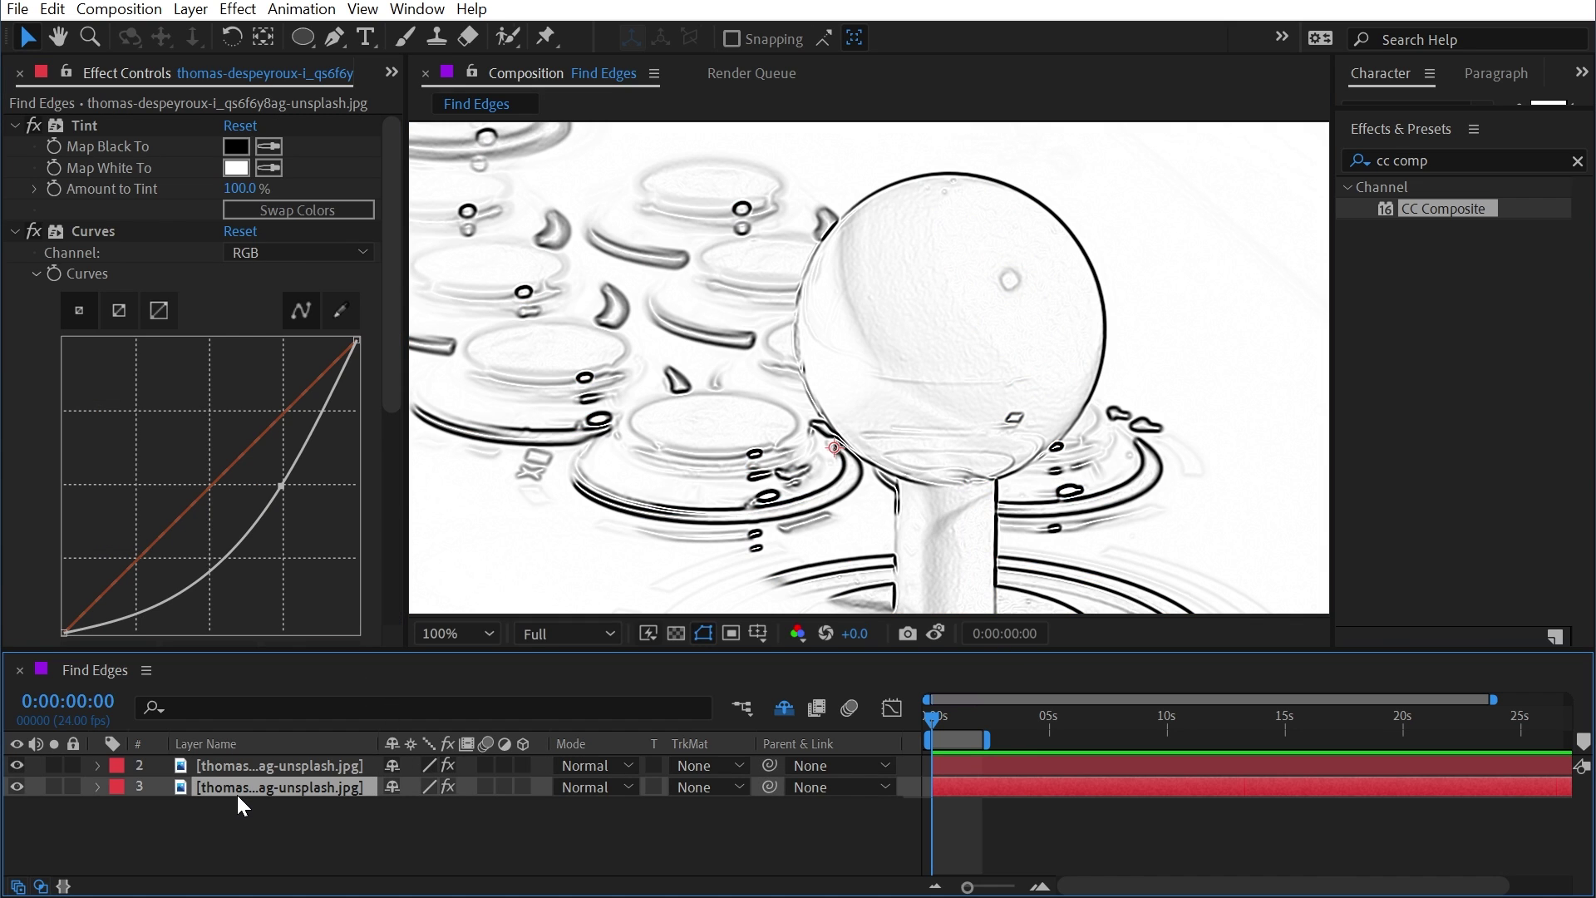
pyautogui.hotkey('ctrl', 'shift', 'e')
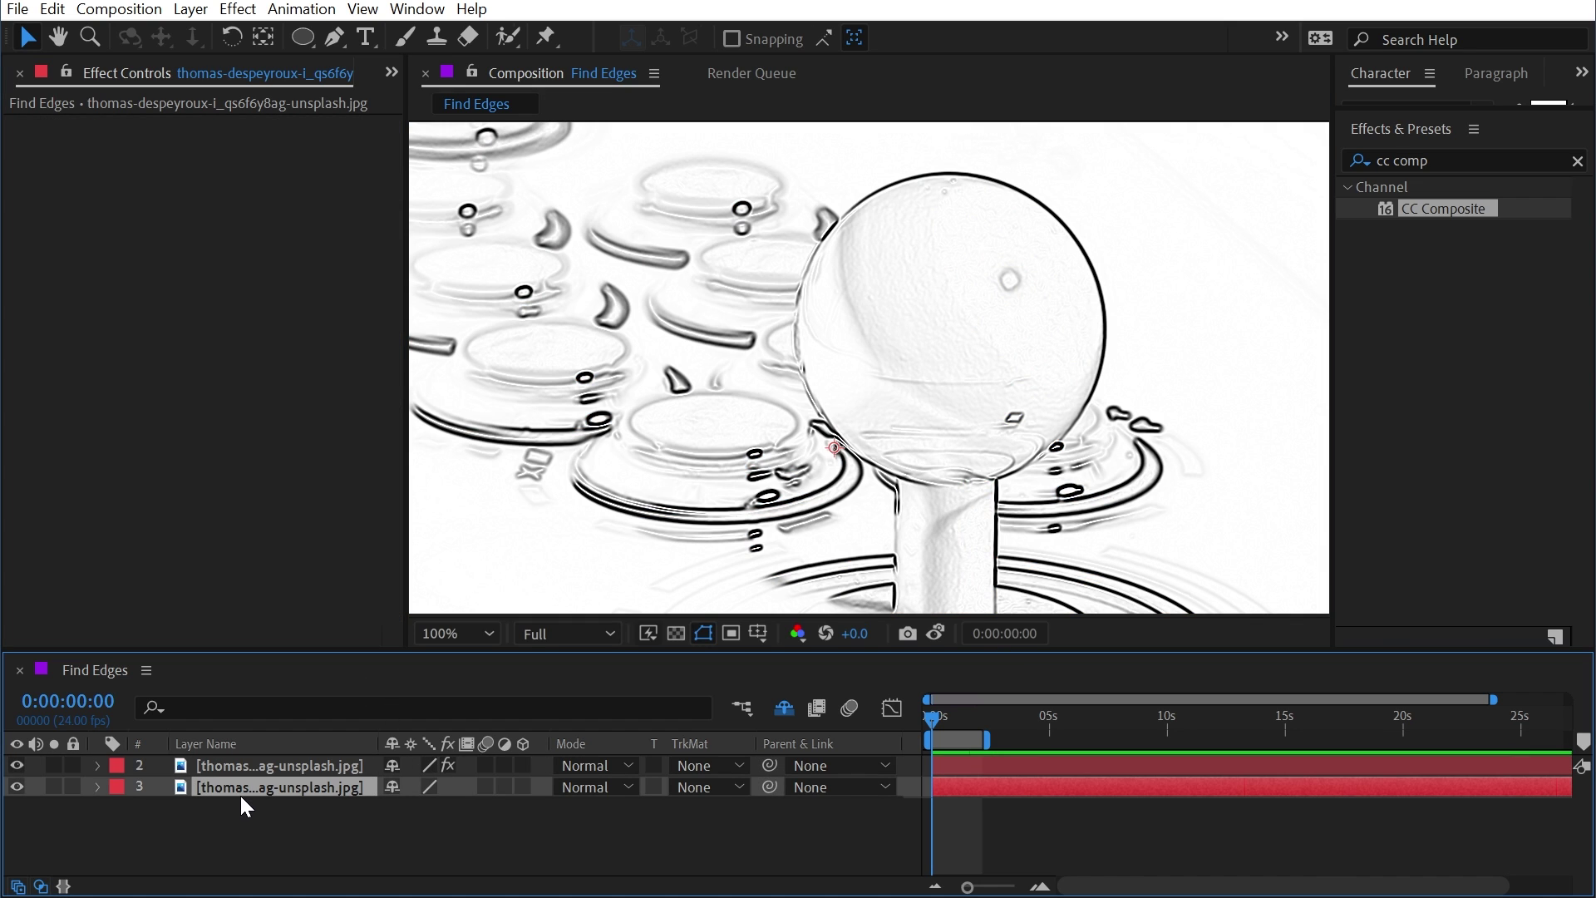
pyautogui.click(601, 765)
pyautogui.click(705, 802)
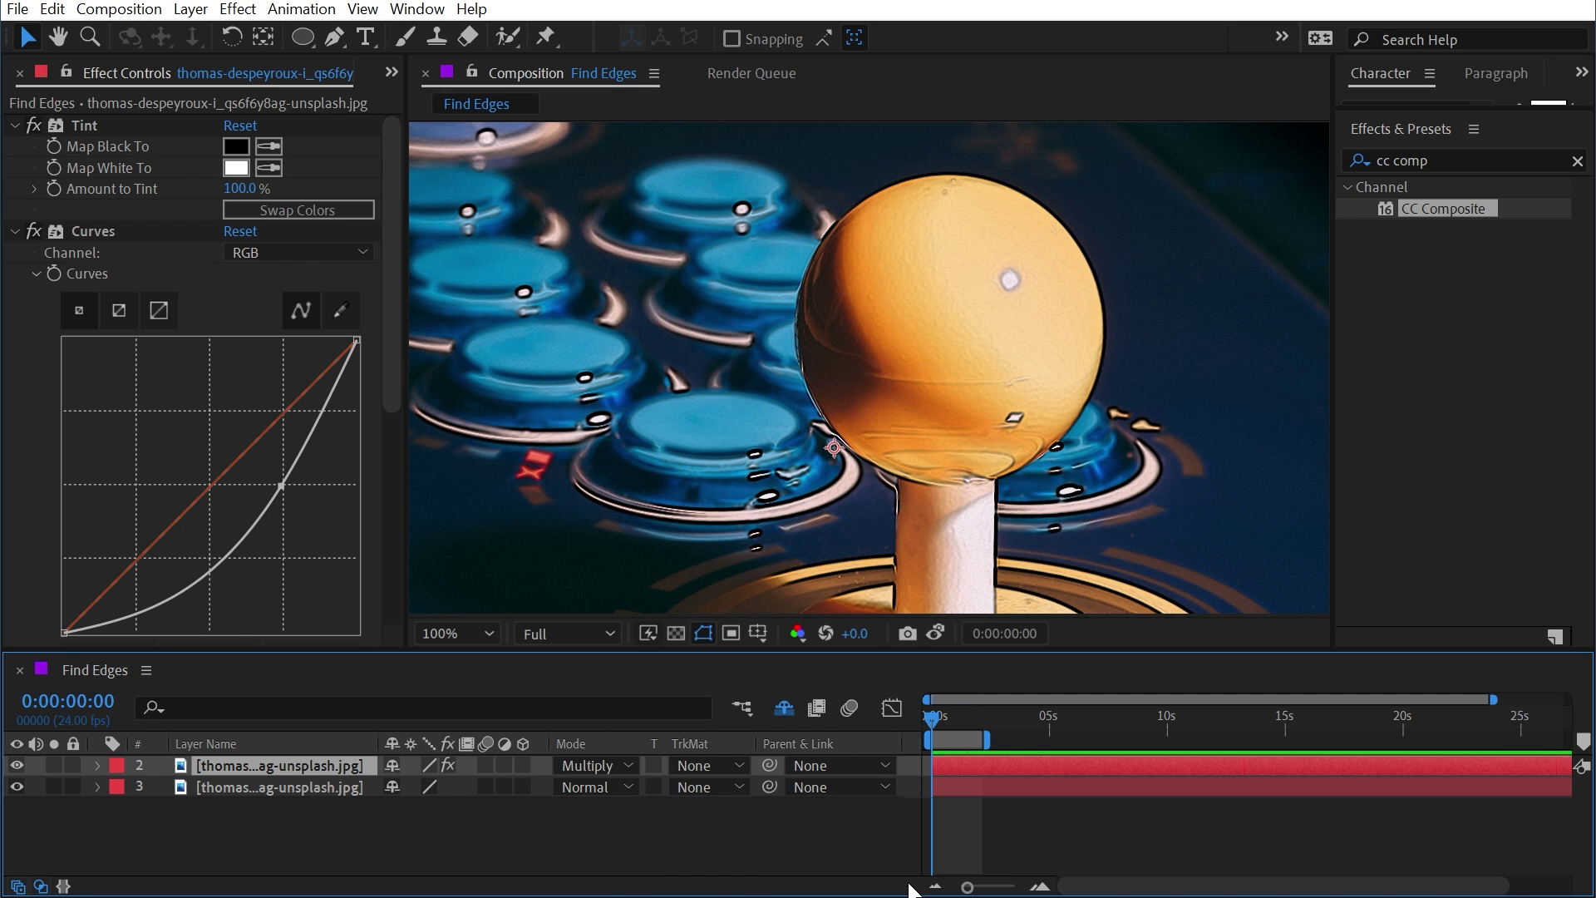
pyautogui.click(325, 790)
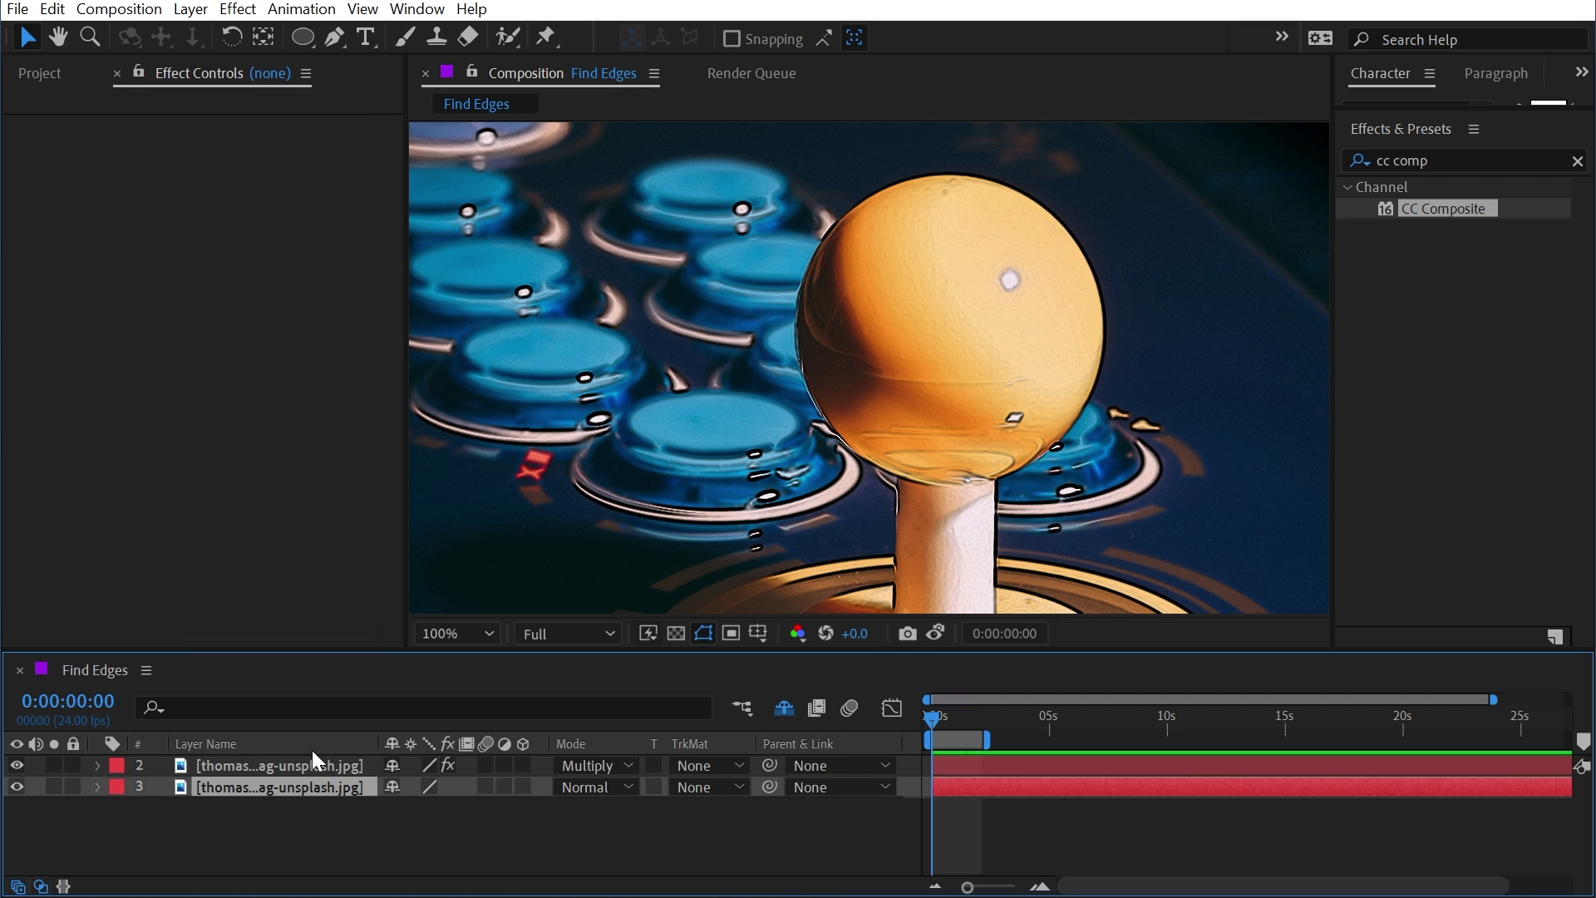
pyautogui.press('Delete')
# - Re-enable CC Composite, set layer 2 back to Normal, and tick Invert in Find Edges
pyautogui.click(261, 765)
pyautogui.scroll(-5, 233, 538)
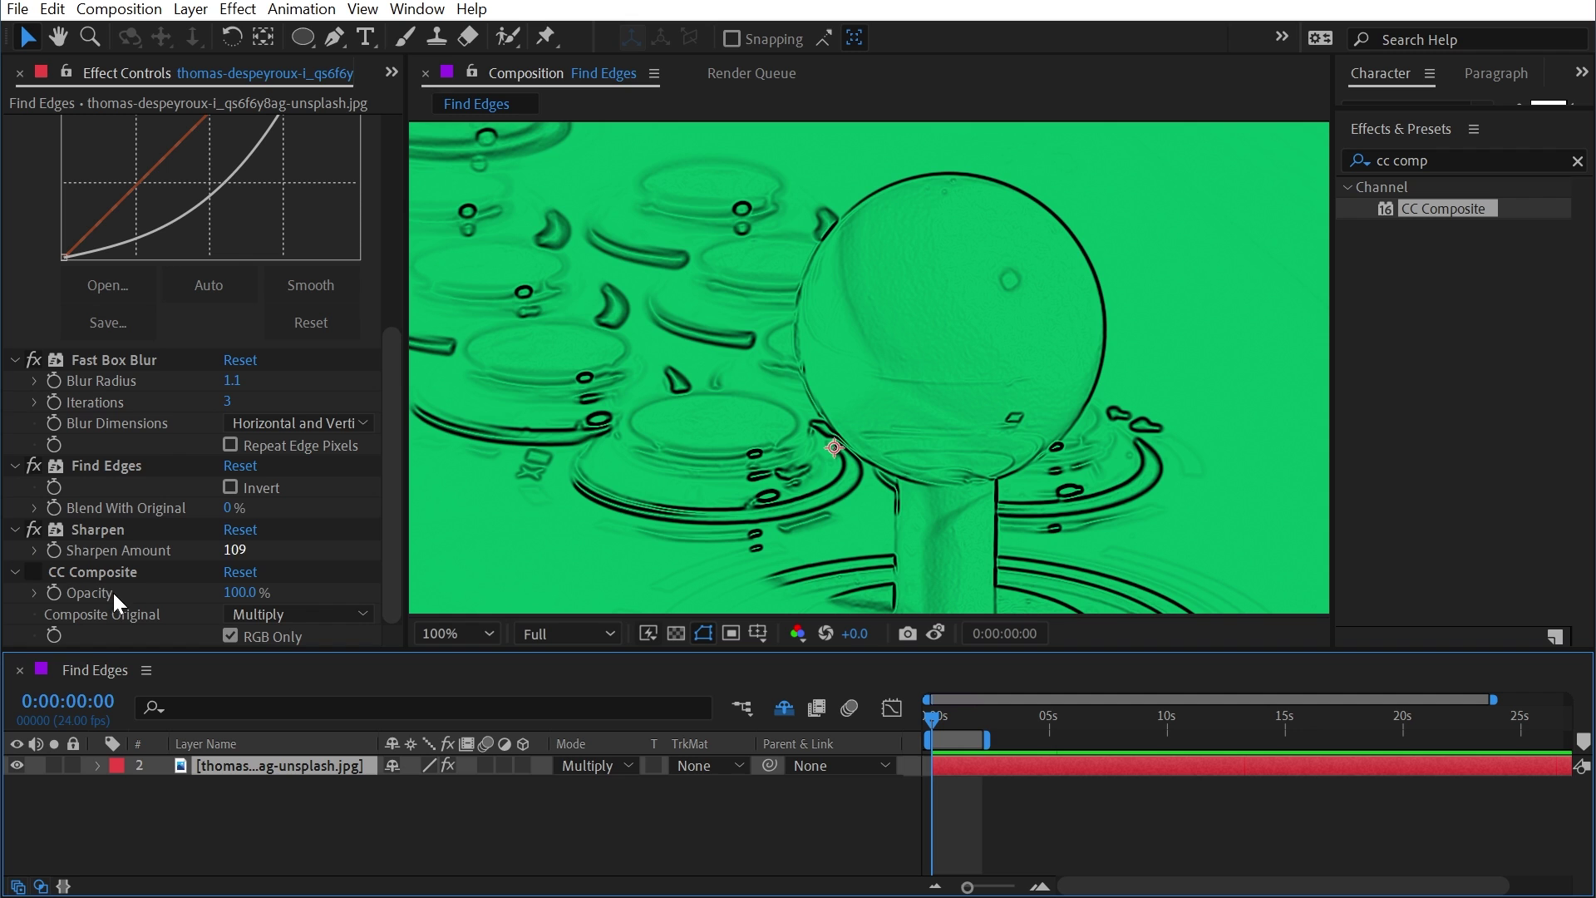
pyautogui.click(30, 572)
pyautogui.click(561, 765)
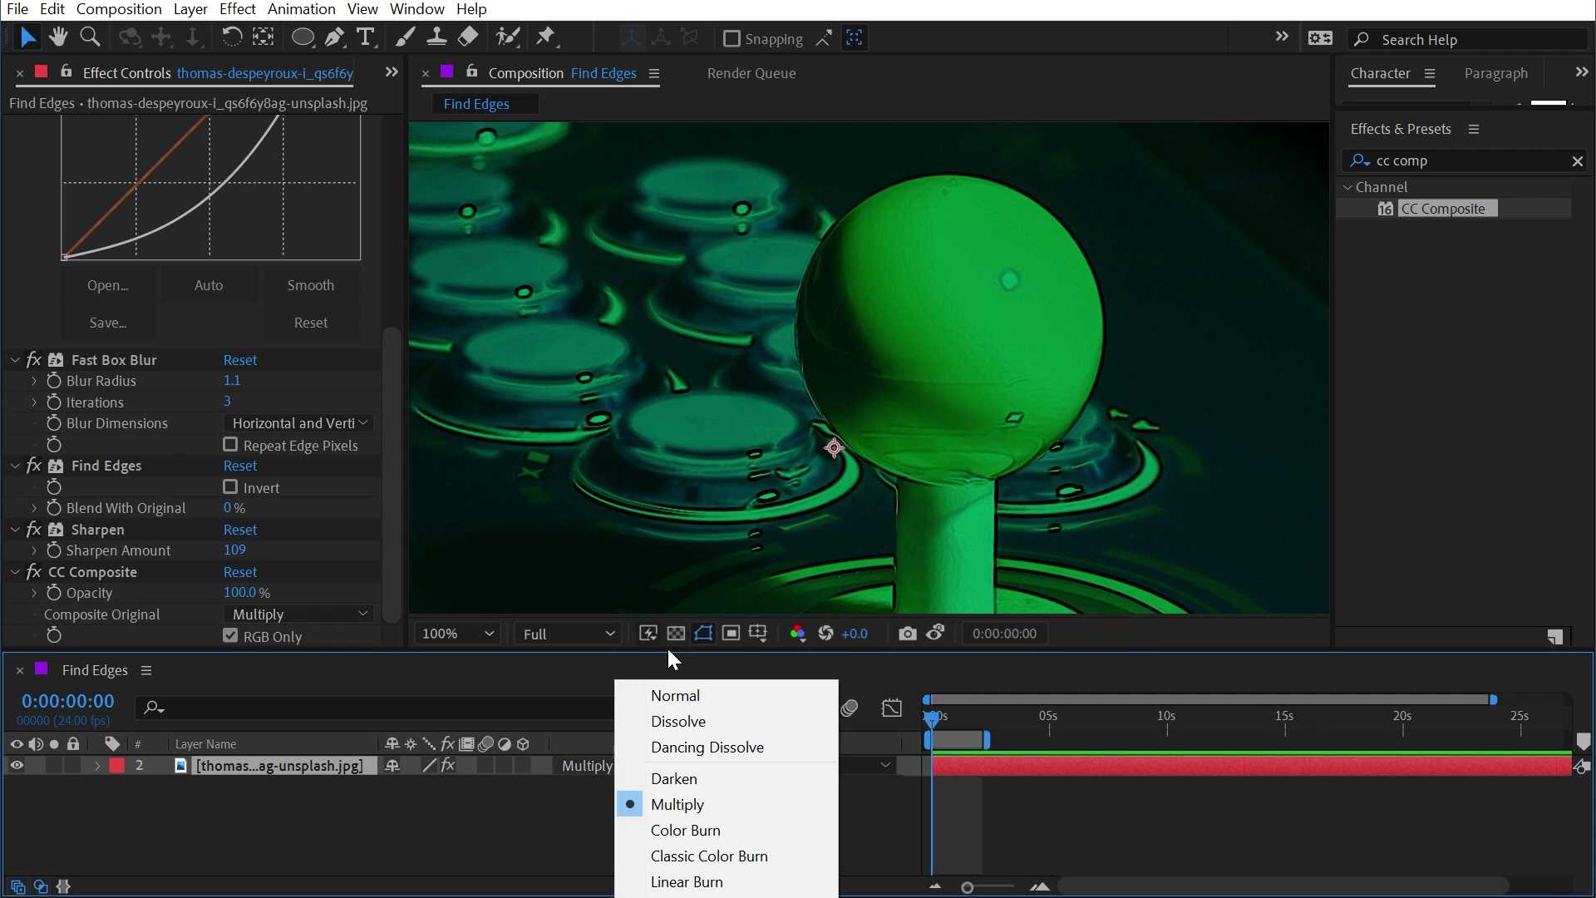
pyautogui.click(670, 695)
pyautogui.scroll(-2, 755, 502)
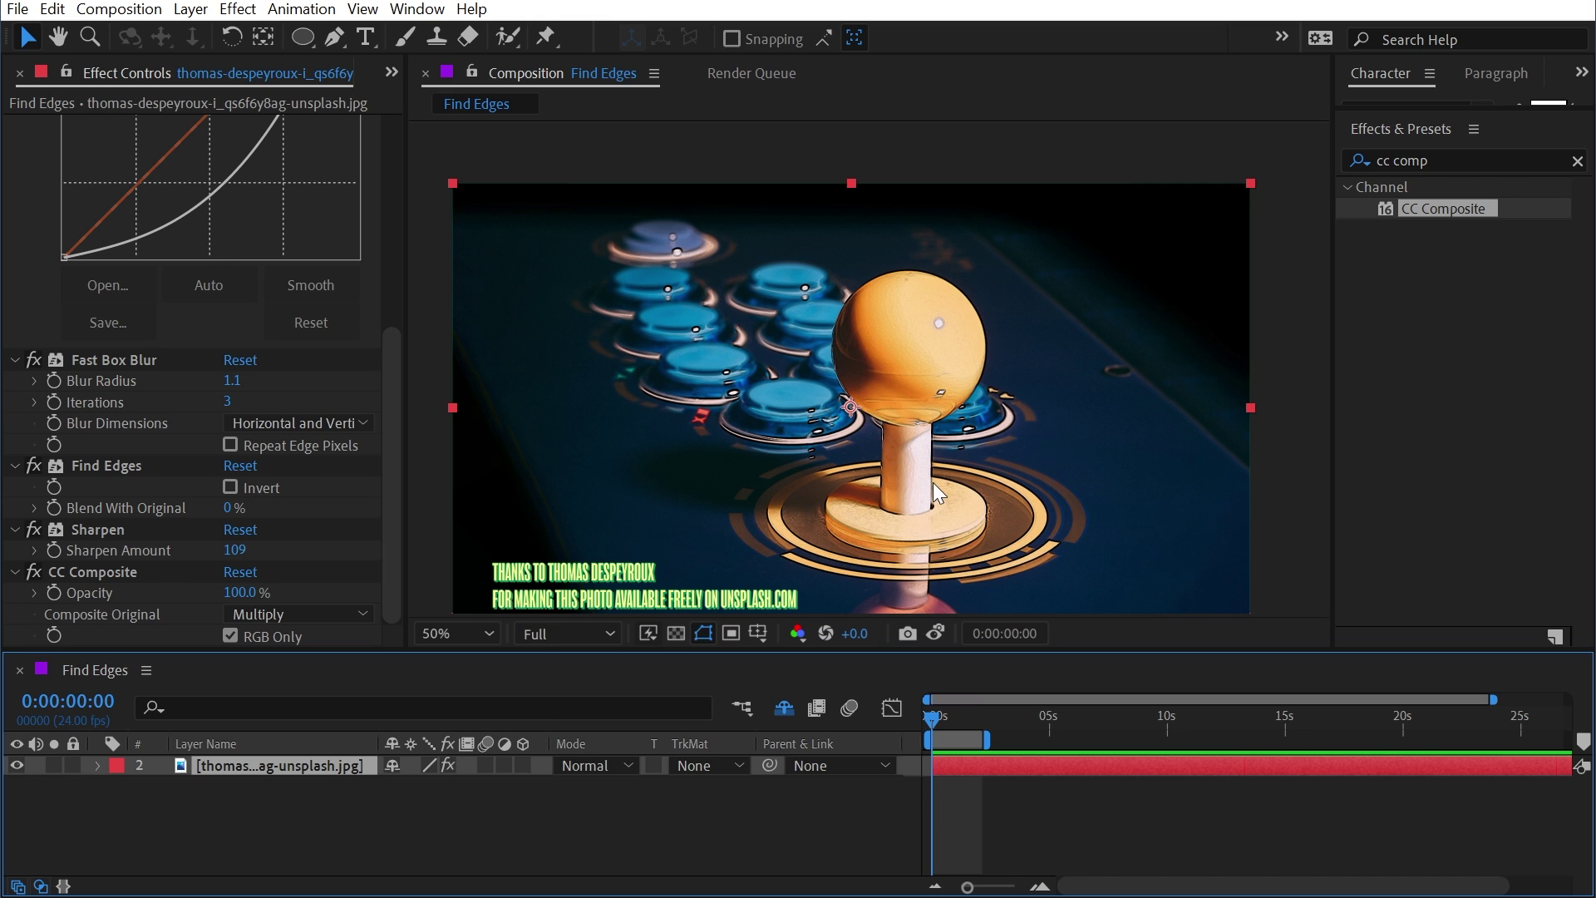
pyautogui.click(147, 474)
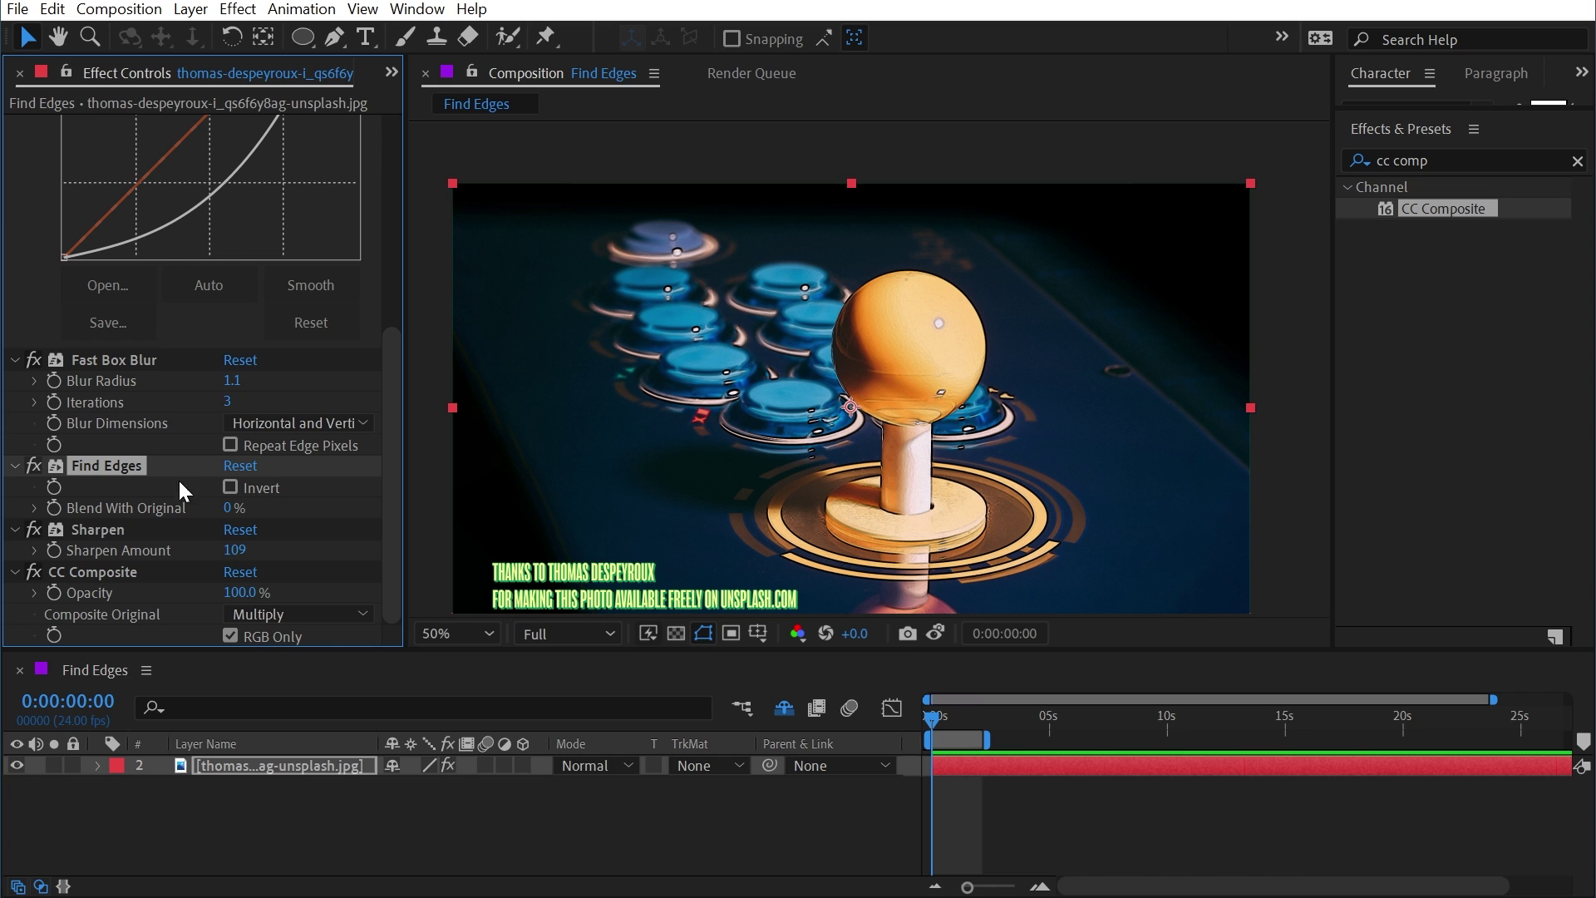
pyautogui.click(230, 487)
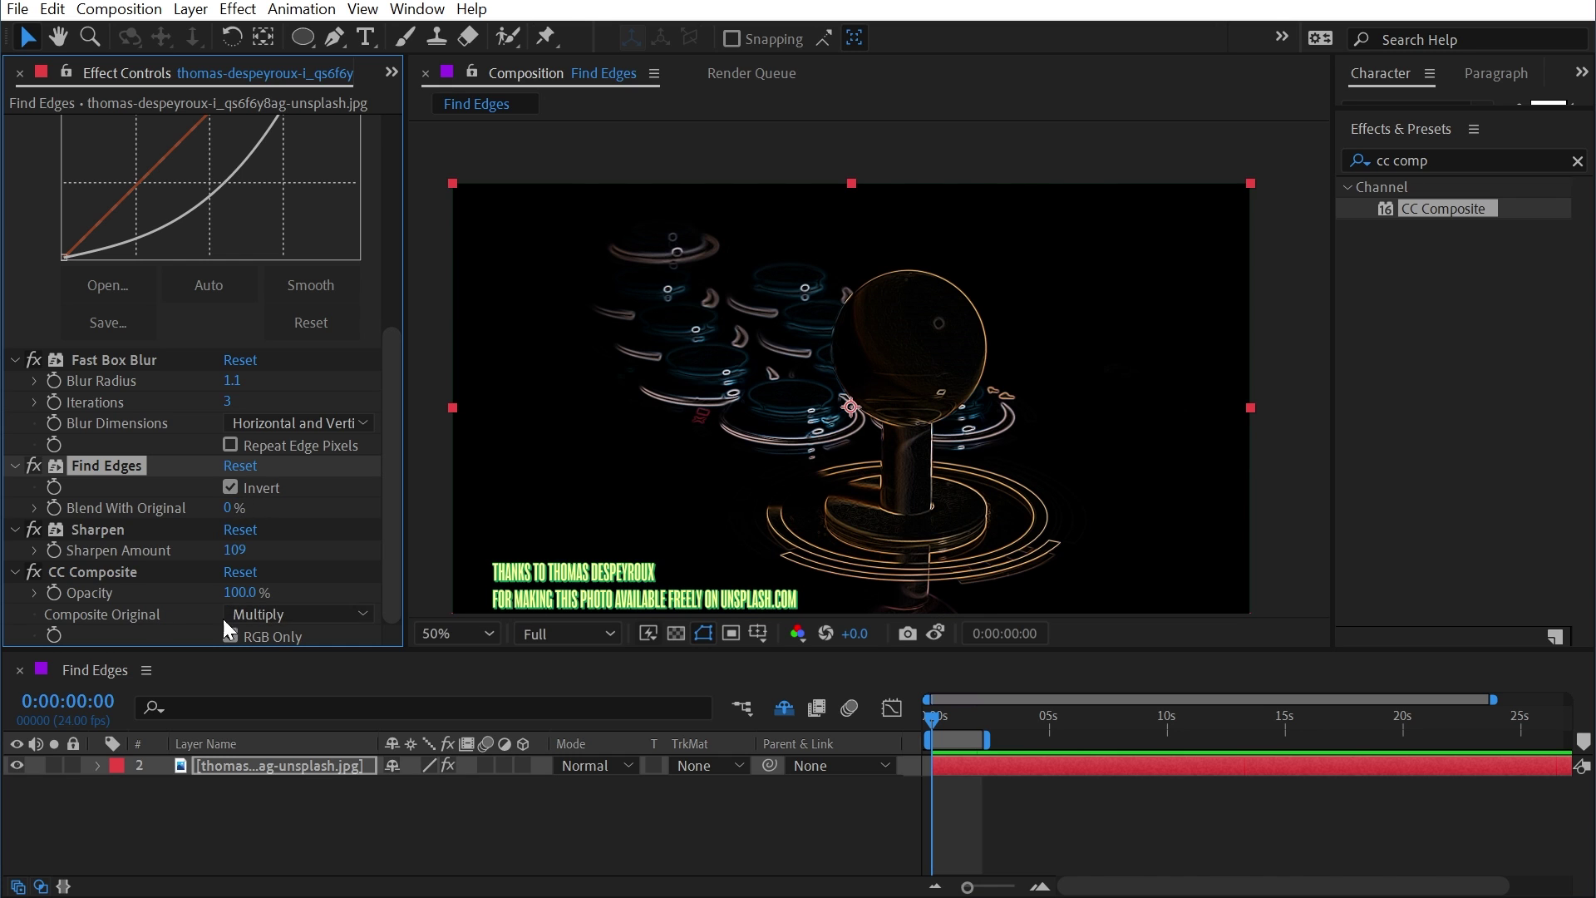
# - Change CC Composite's Composite Original from Multiply to Screen, then to Add
pyautogui.click(256, 615)
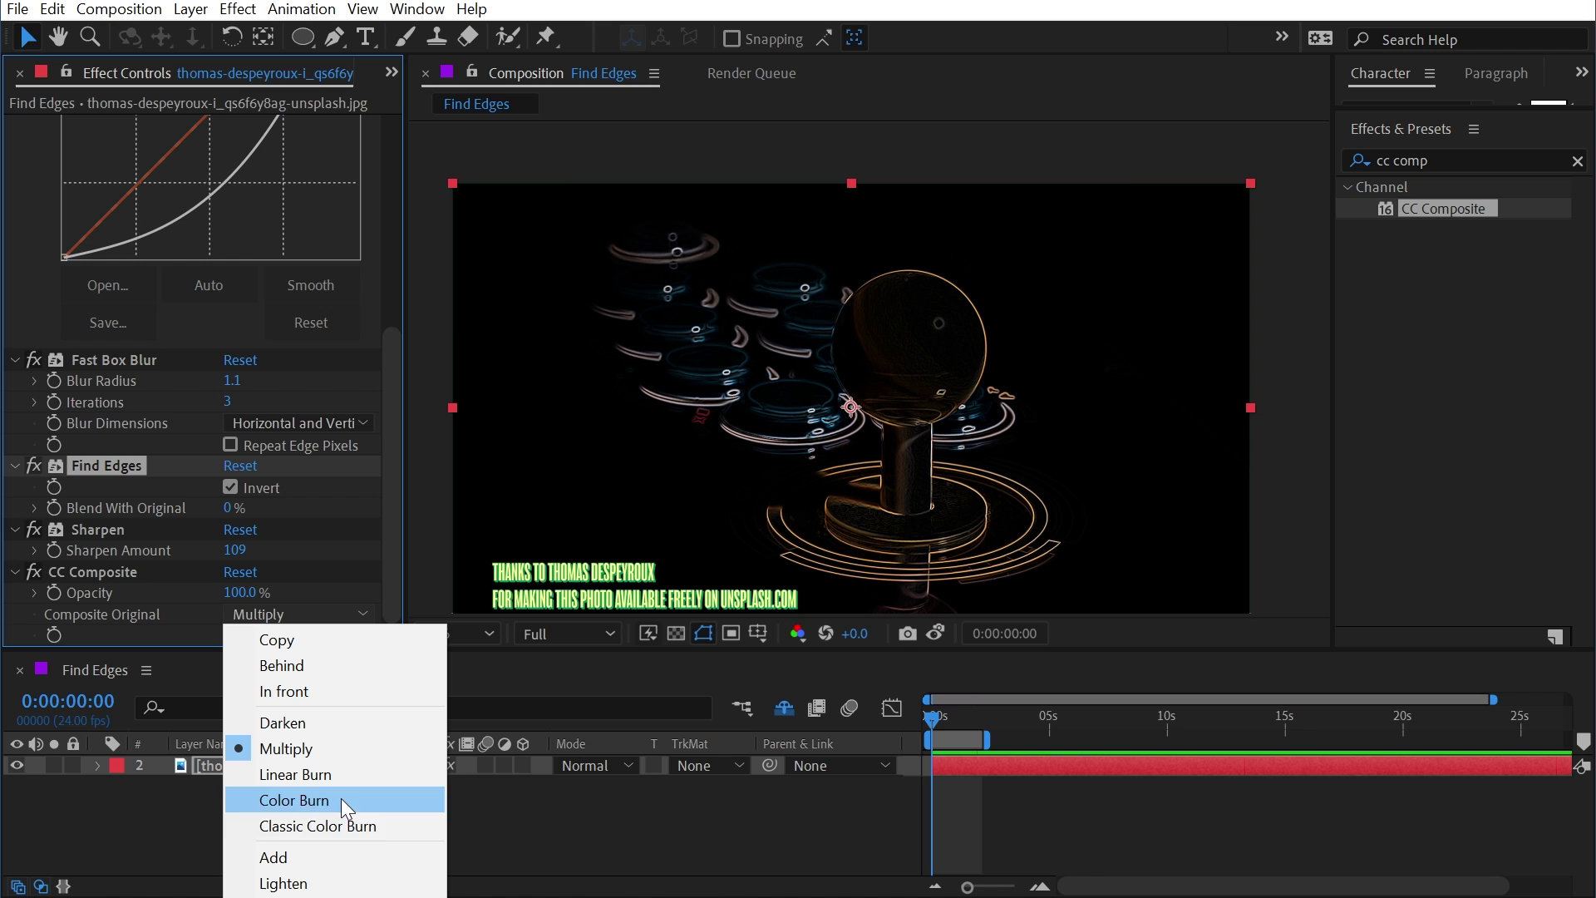
pyautogui.click(309, 886)
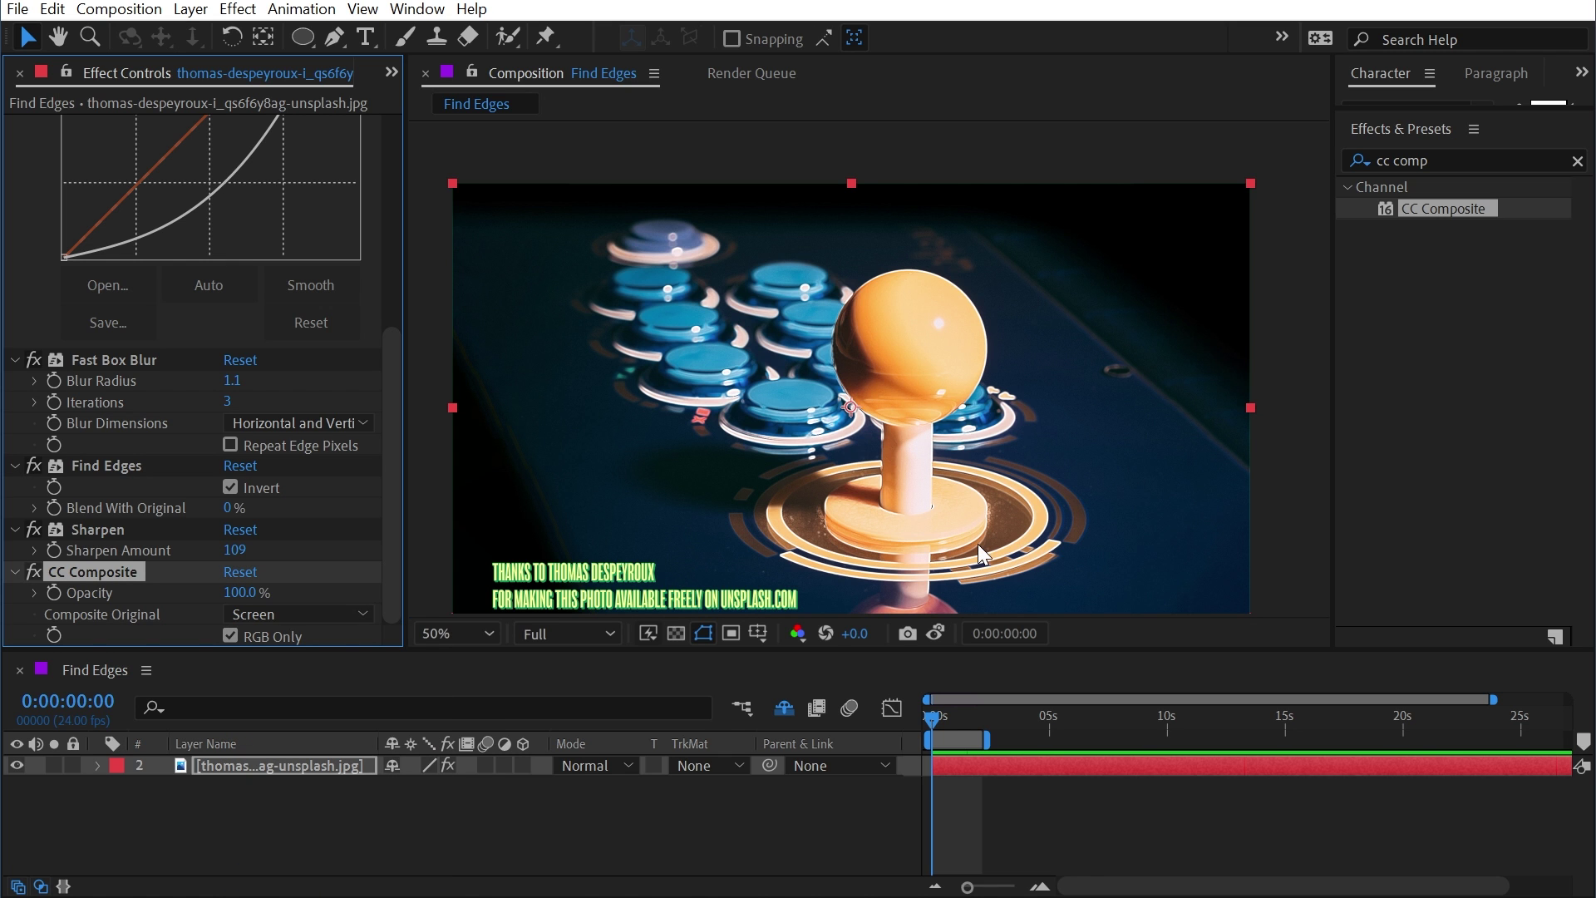
pyautogui.click(250, 615)
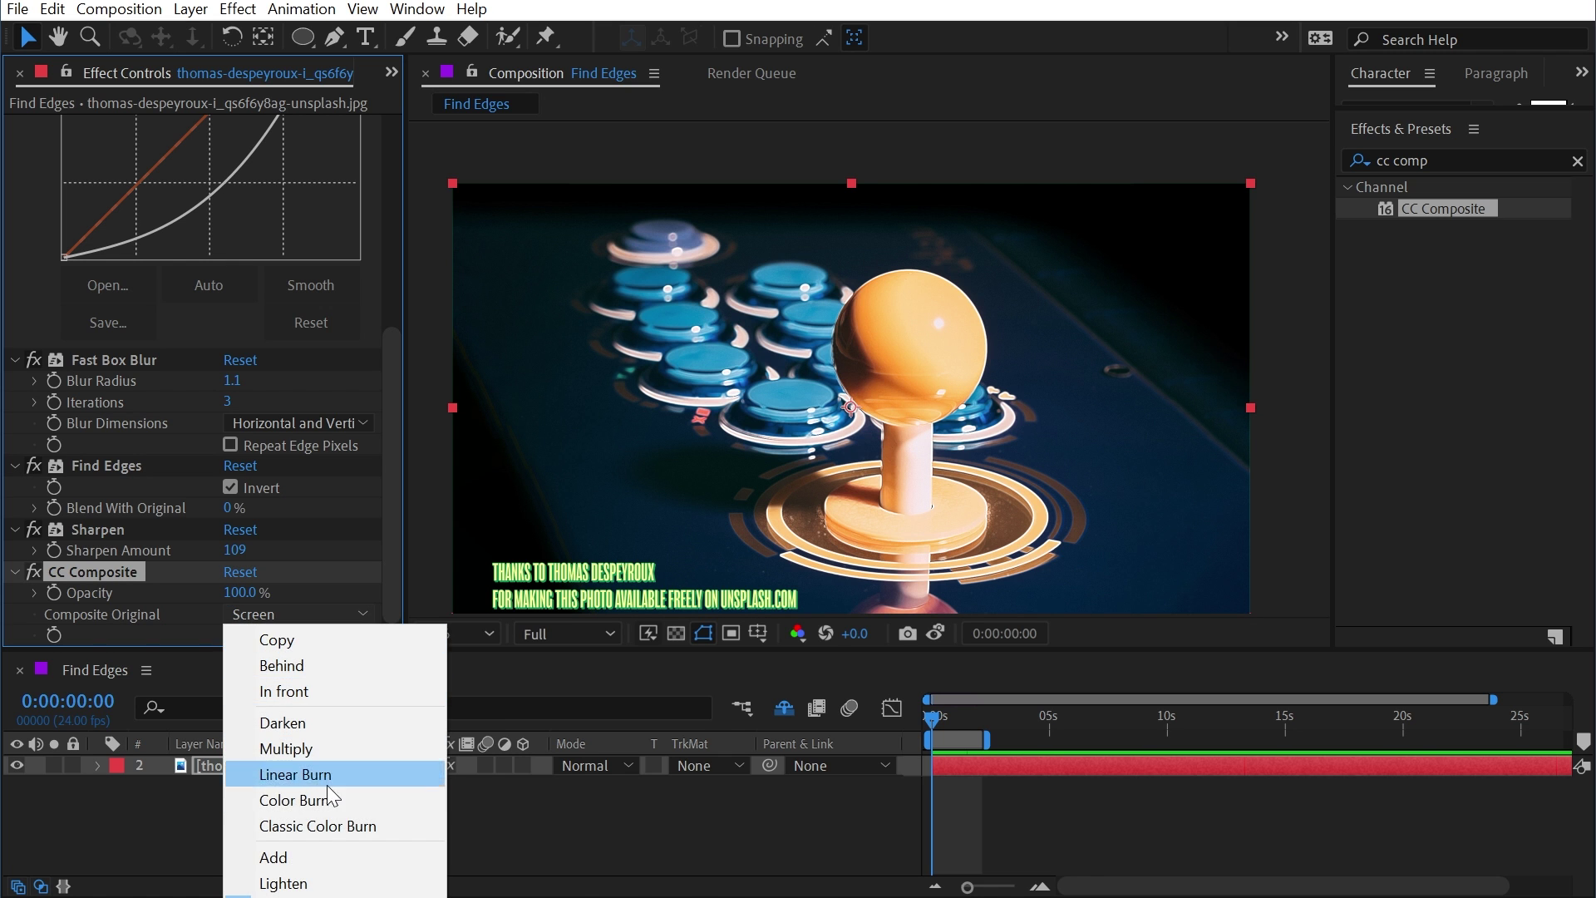
pyautogui.click(303, 856)
pyautogui.press('/')
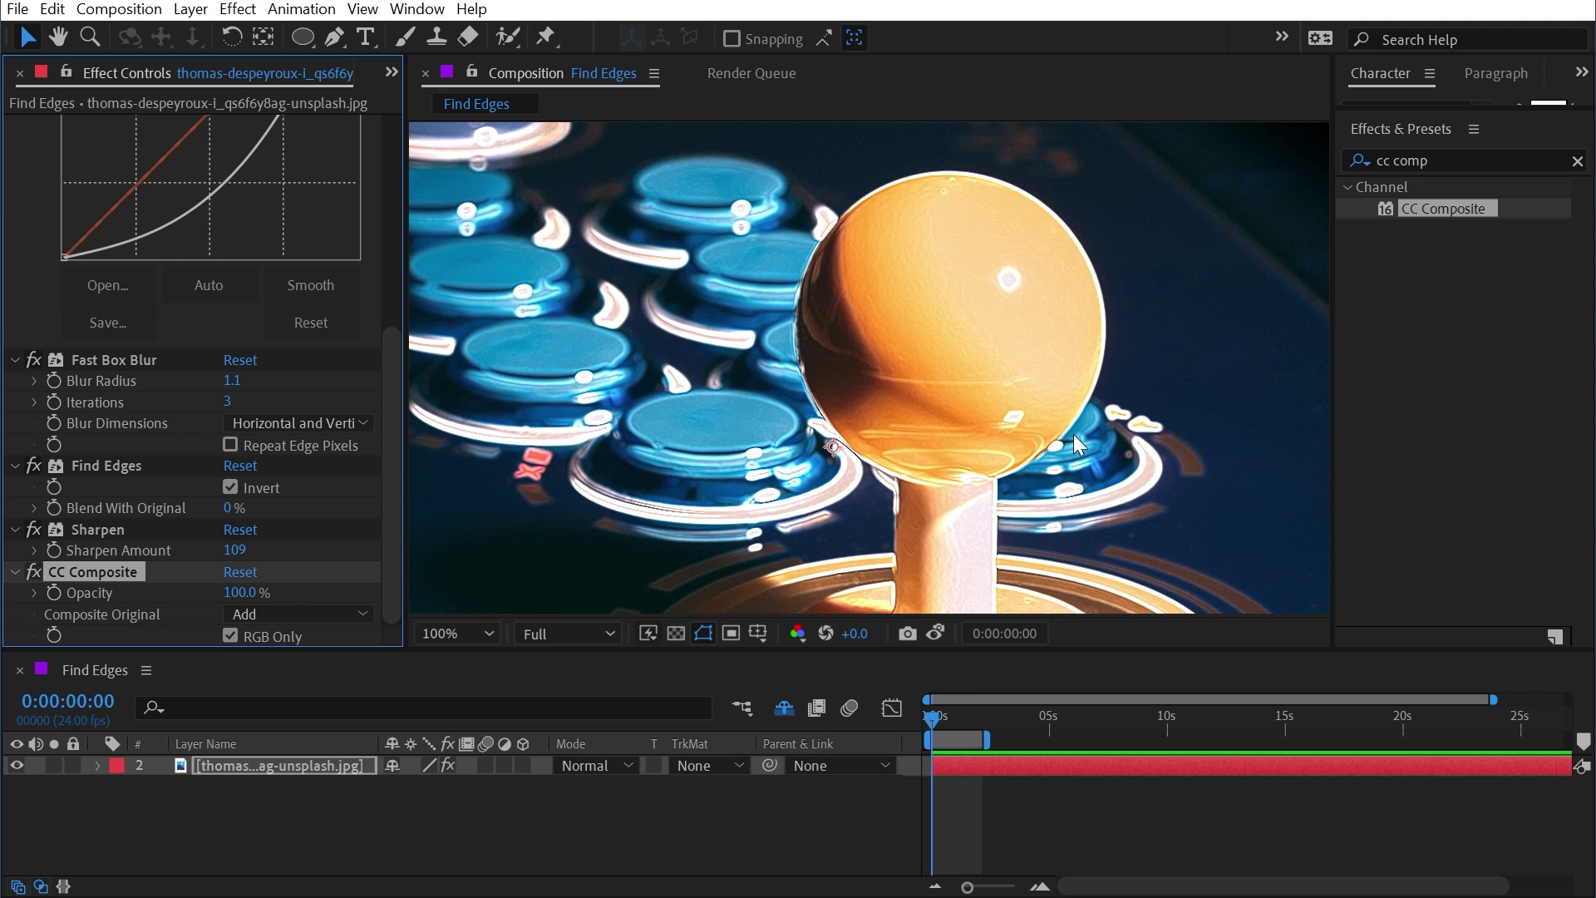
pyautogui.press(',')
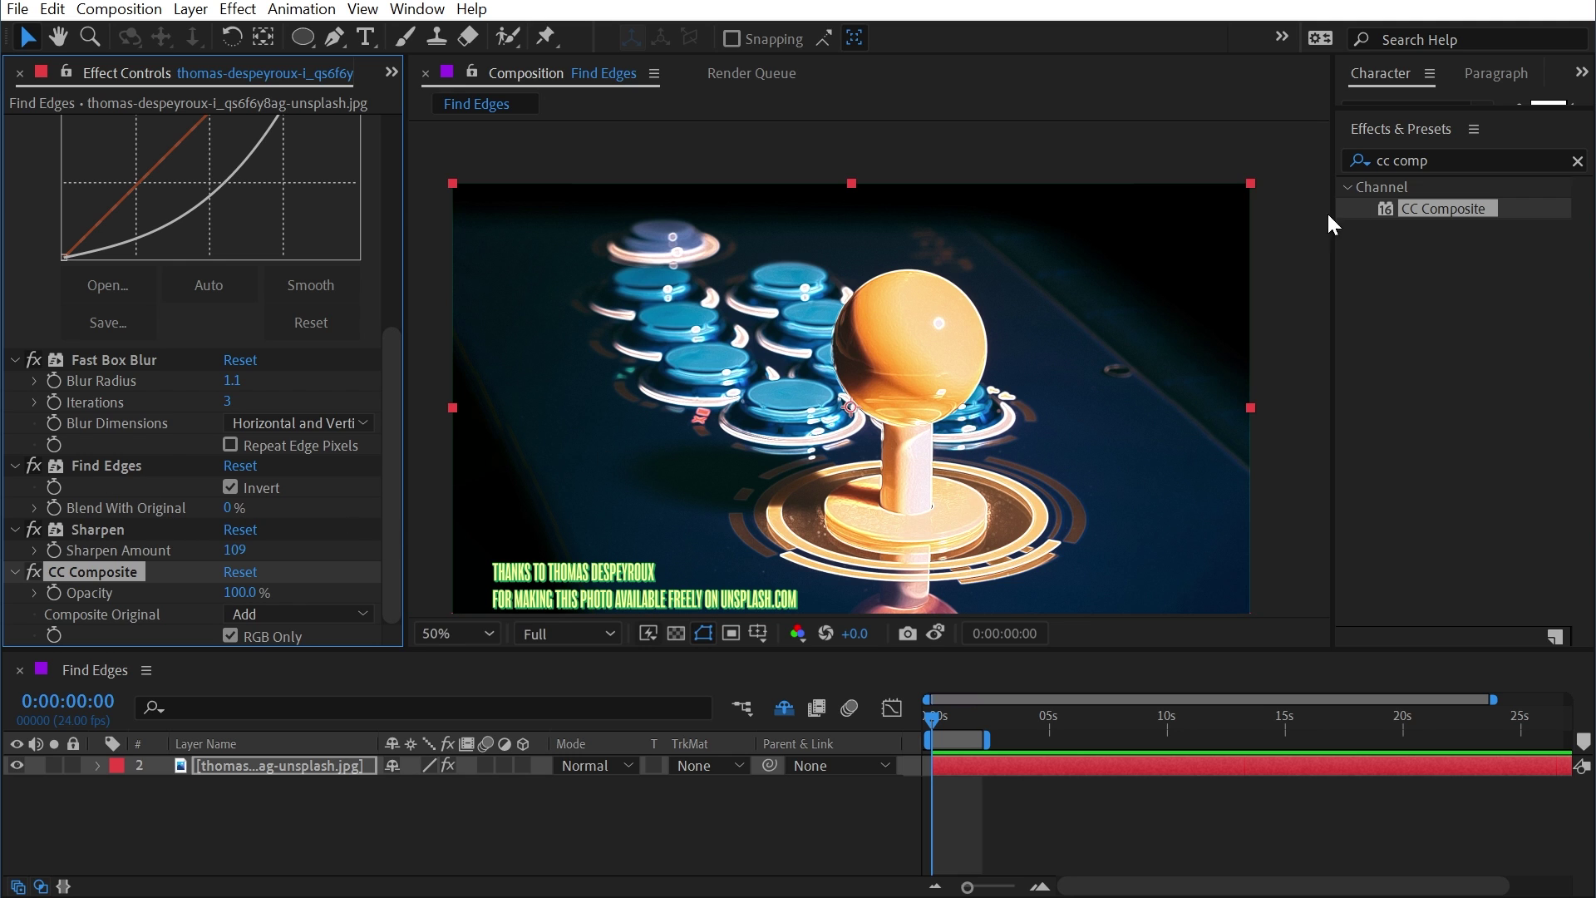
pyautogui.hotkey('ctrl', 'f')
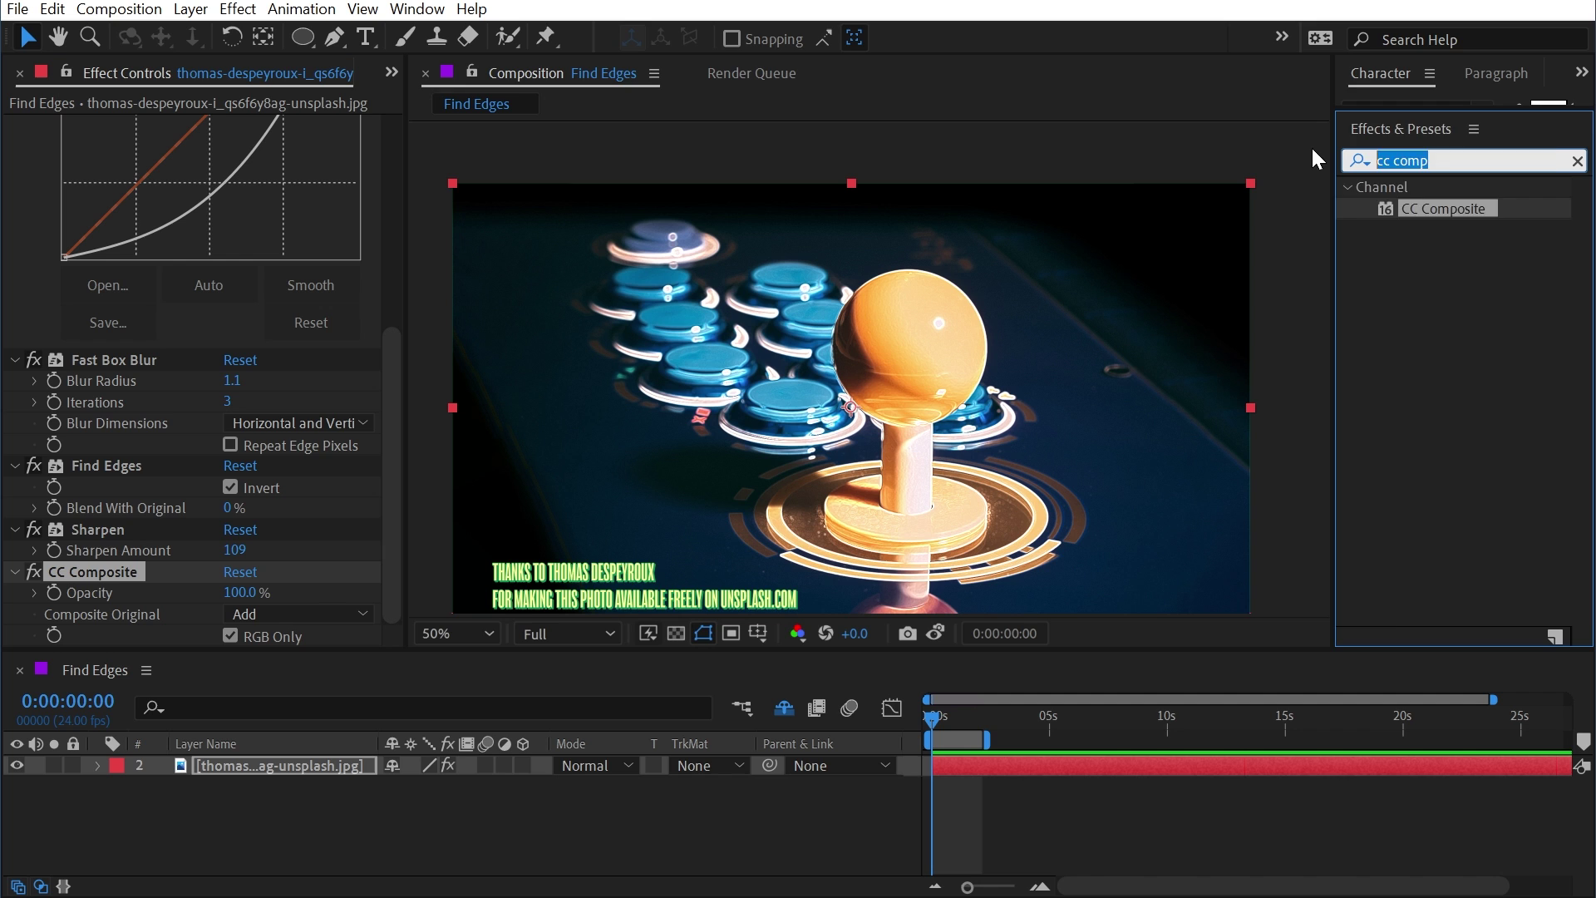
# - Add a second Tint before CC Composite with Map White To set to magenta-purple
pyautogui.write('tint')
pyautogui.moveTo(1463, 298); pyautogui.dragTo(201, 542)
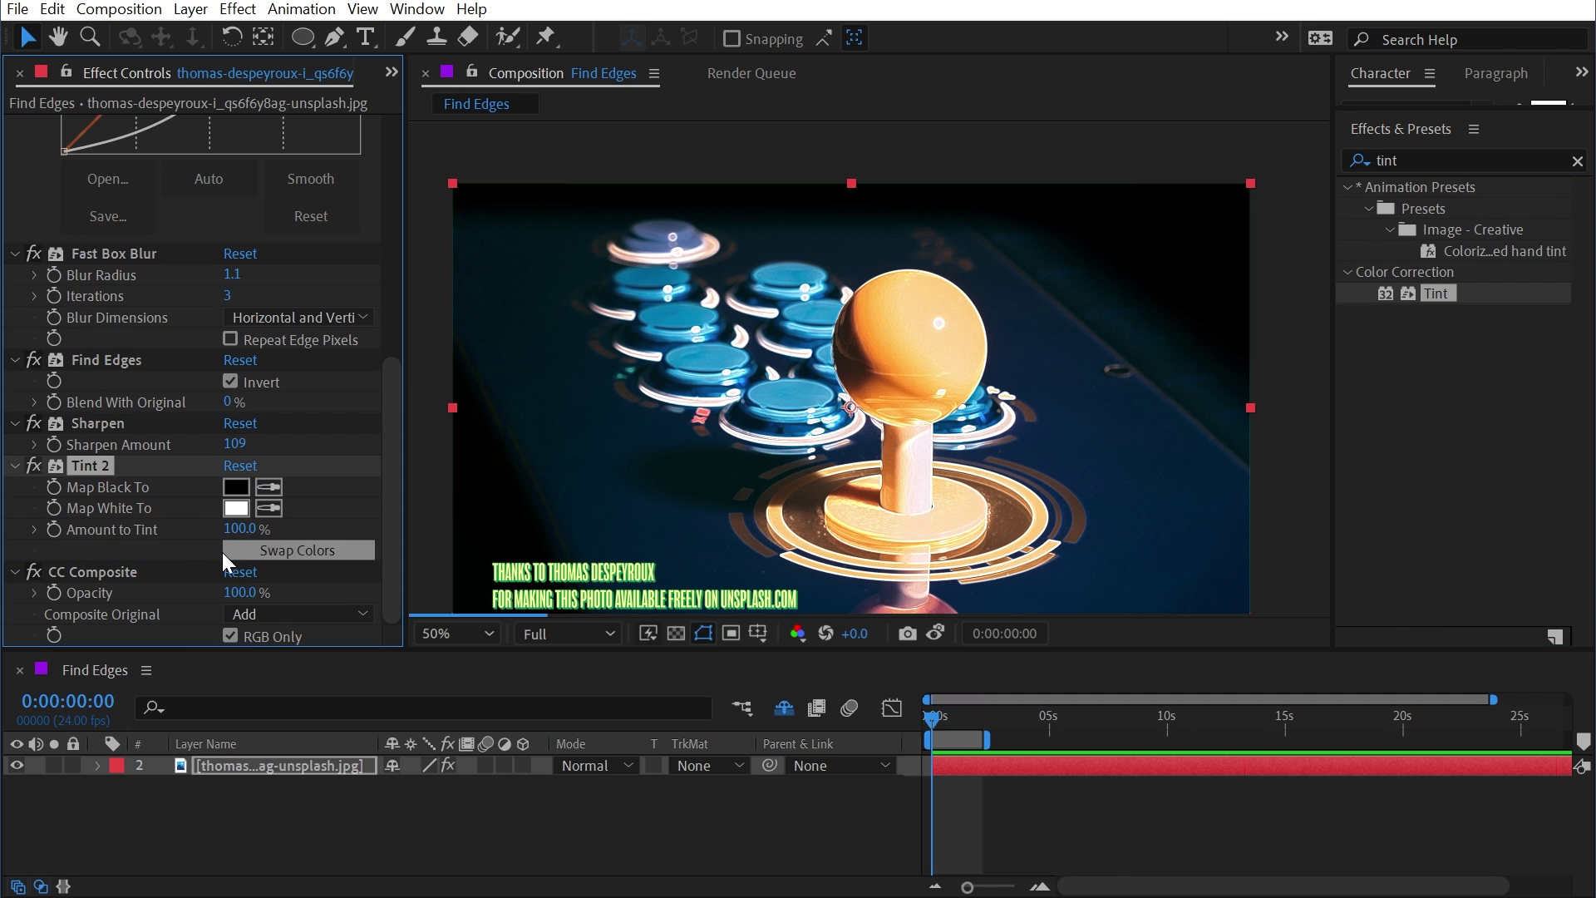
pyautogui.click(237, 508)
pyautogui.click(1105, 513)
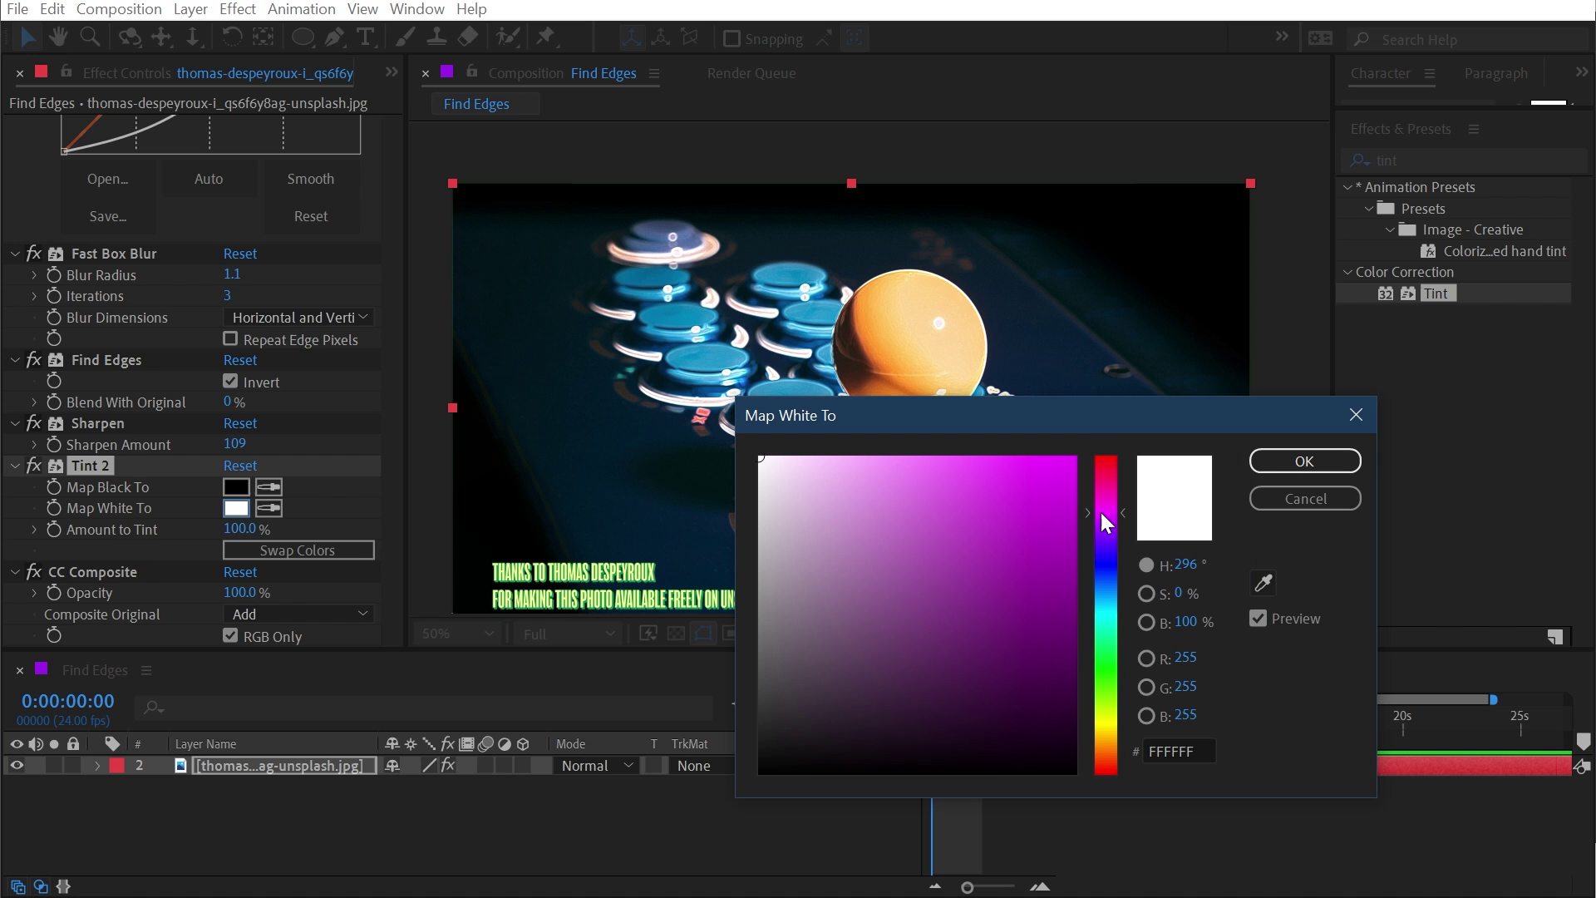
pyautogui.click(1075, 458)
pyautogui.click(1111, 498)
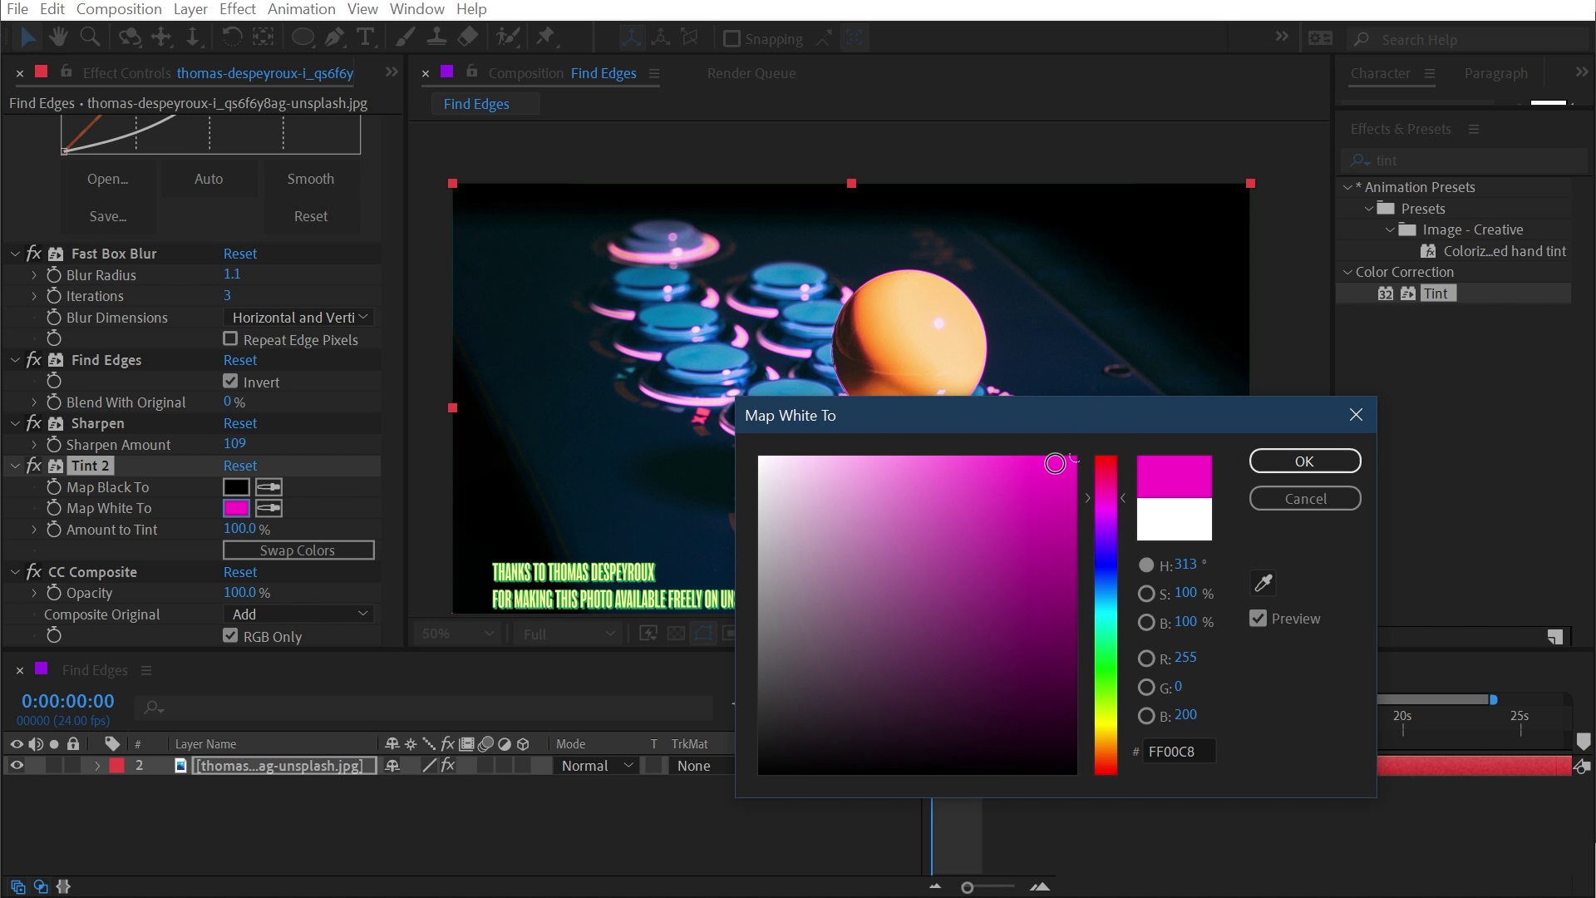
pyautogui.click(1124, 520)
pyautogui.click(1304, 461)
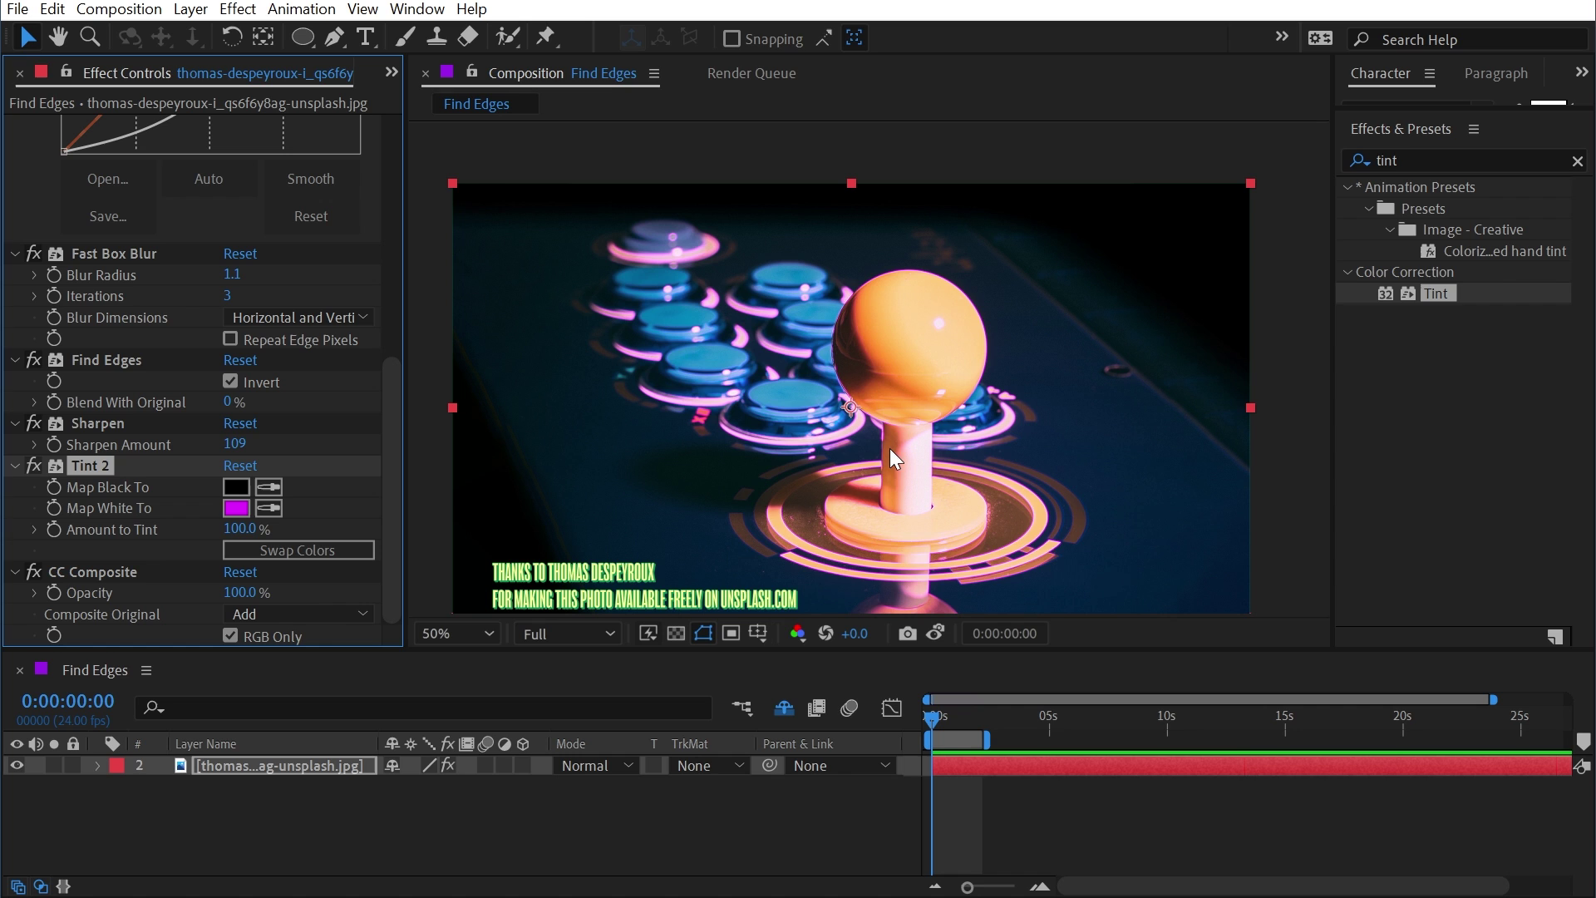
pyautogui.doubleClick(1392, 160)
# - Add Glow after Tint 2 and lower its threshold to 12.2% for a neon bloom
pyautogui.write('glow')
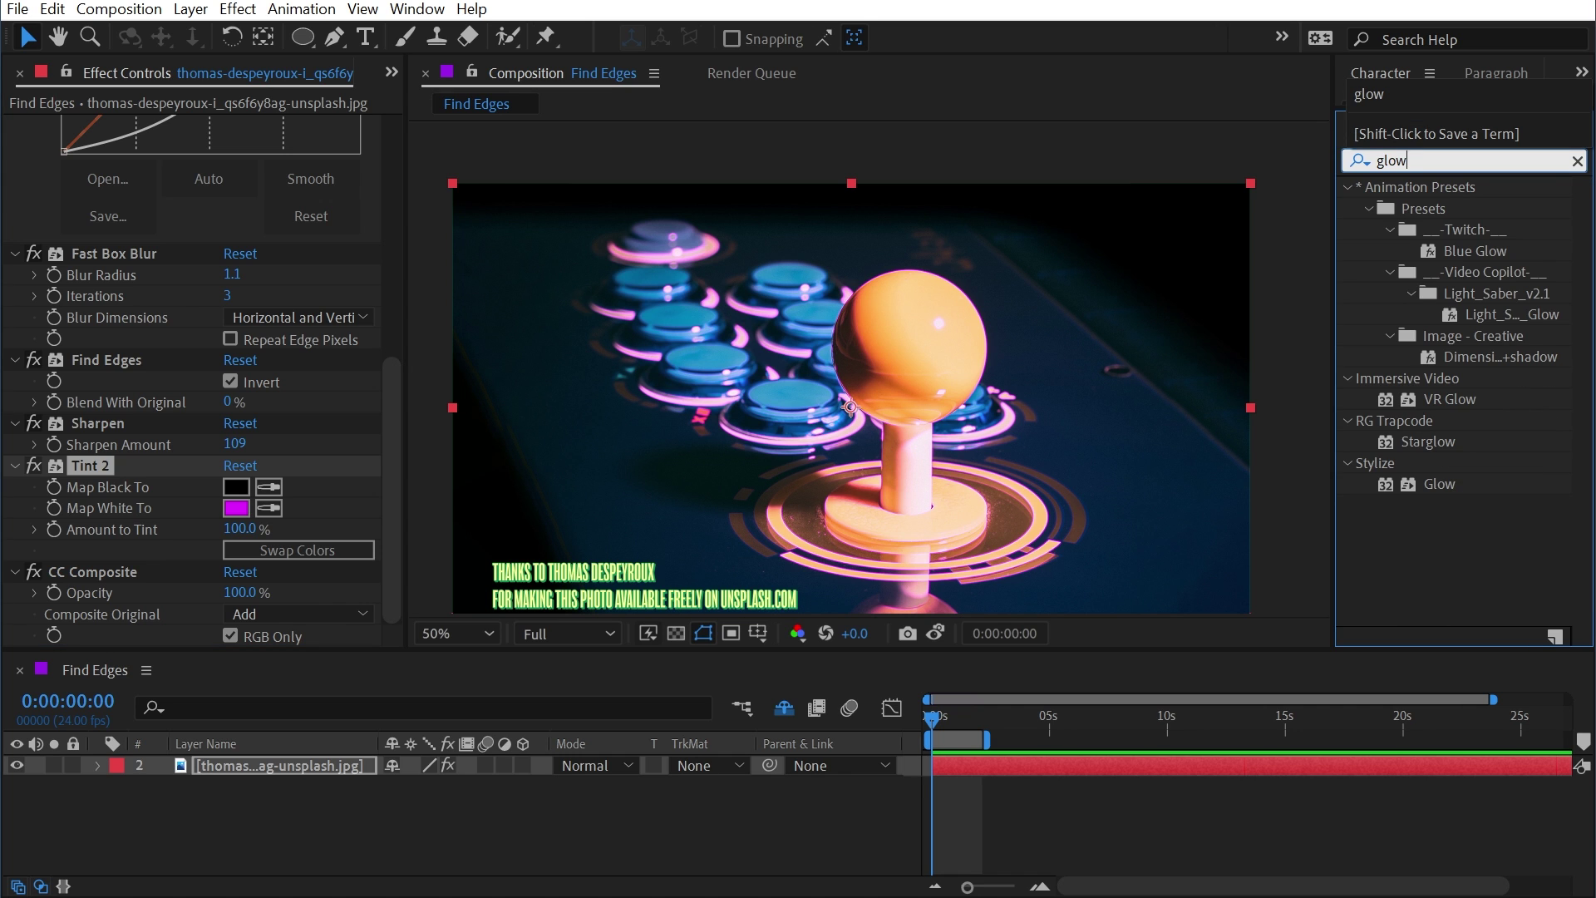
pyautogui.moveTo(1434, 484); pyautogui.dragTo(166, 536)
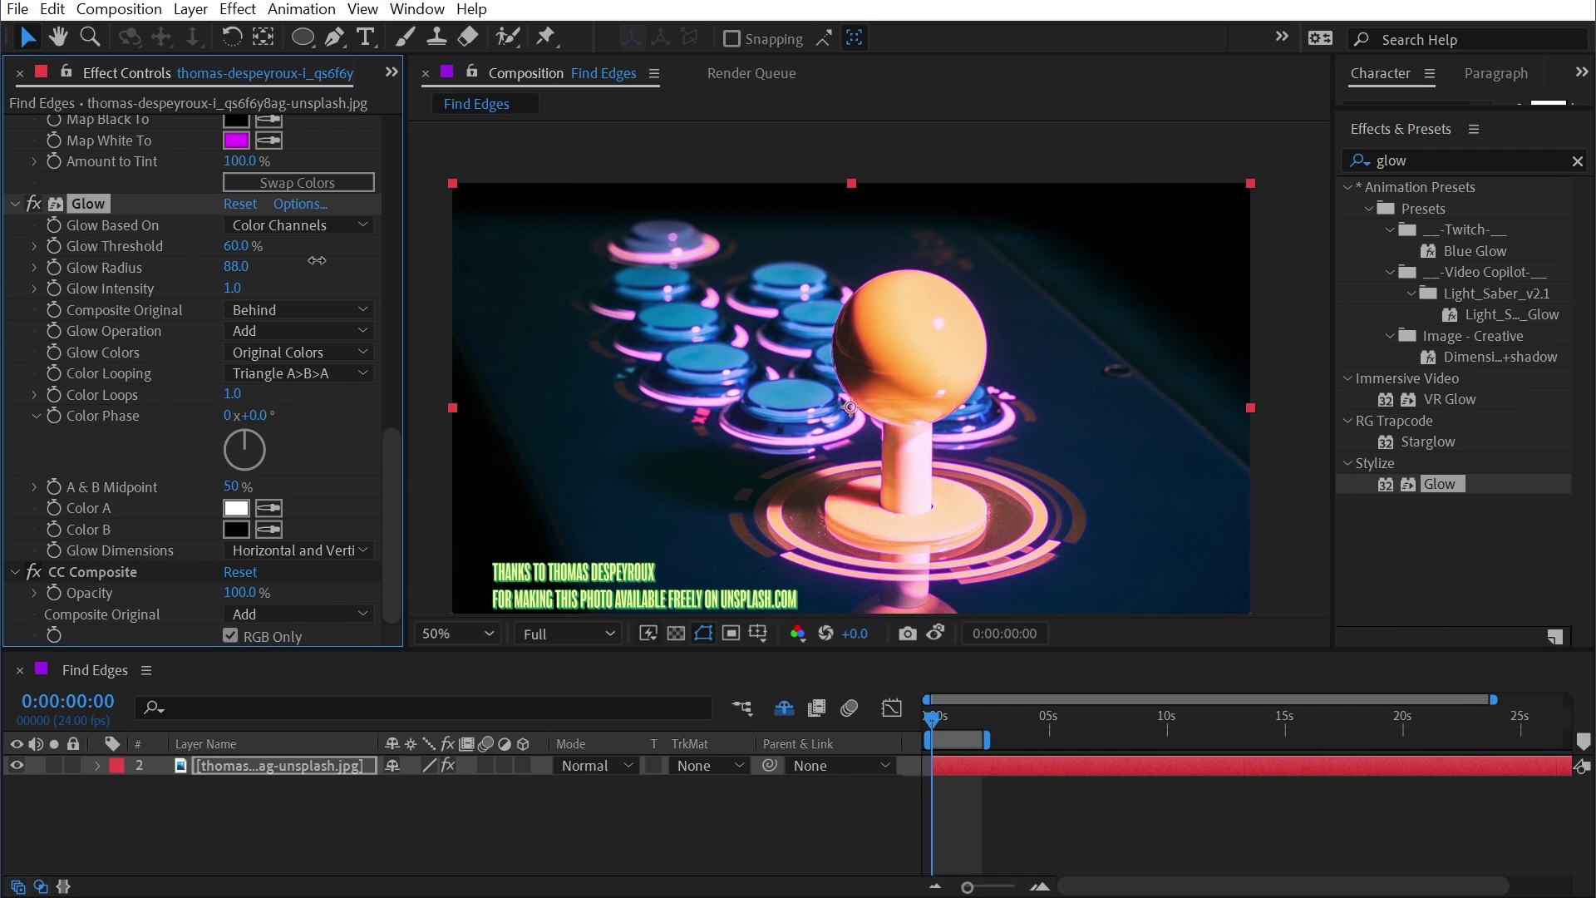
pyautogui.moveTo(246, 249); pyautogui.dragTo(53, 241)
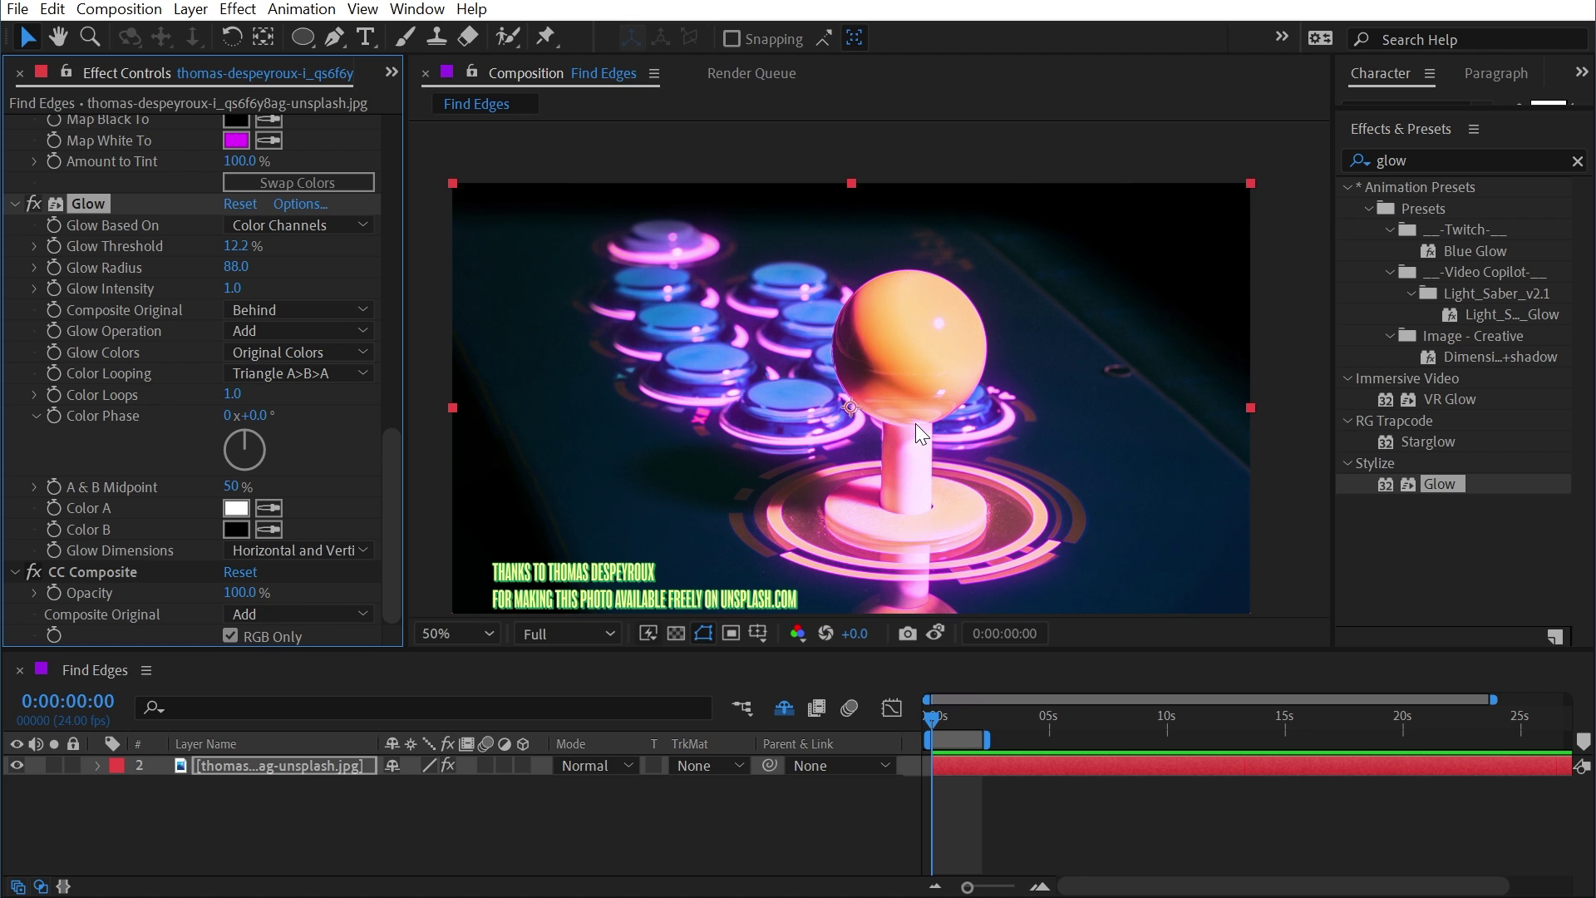
pyautogui.scroll(2, 880, 407)
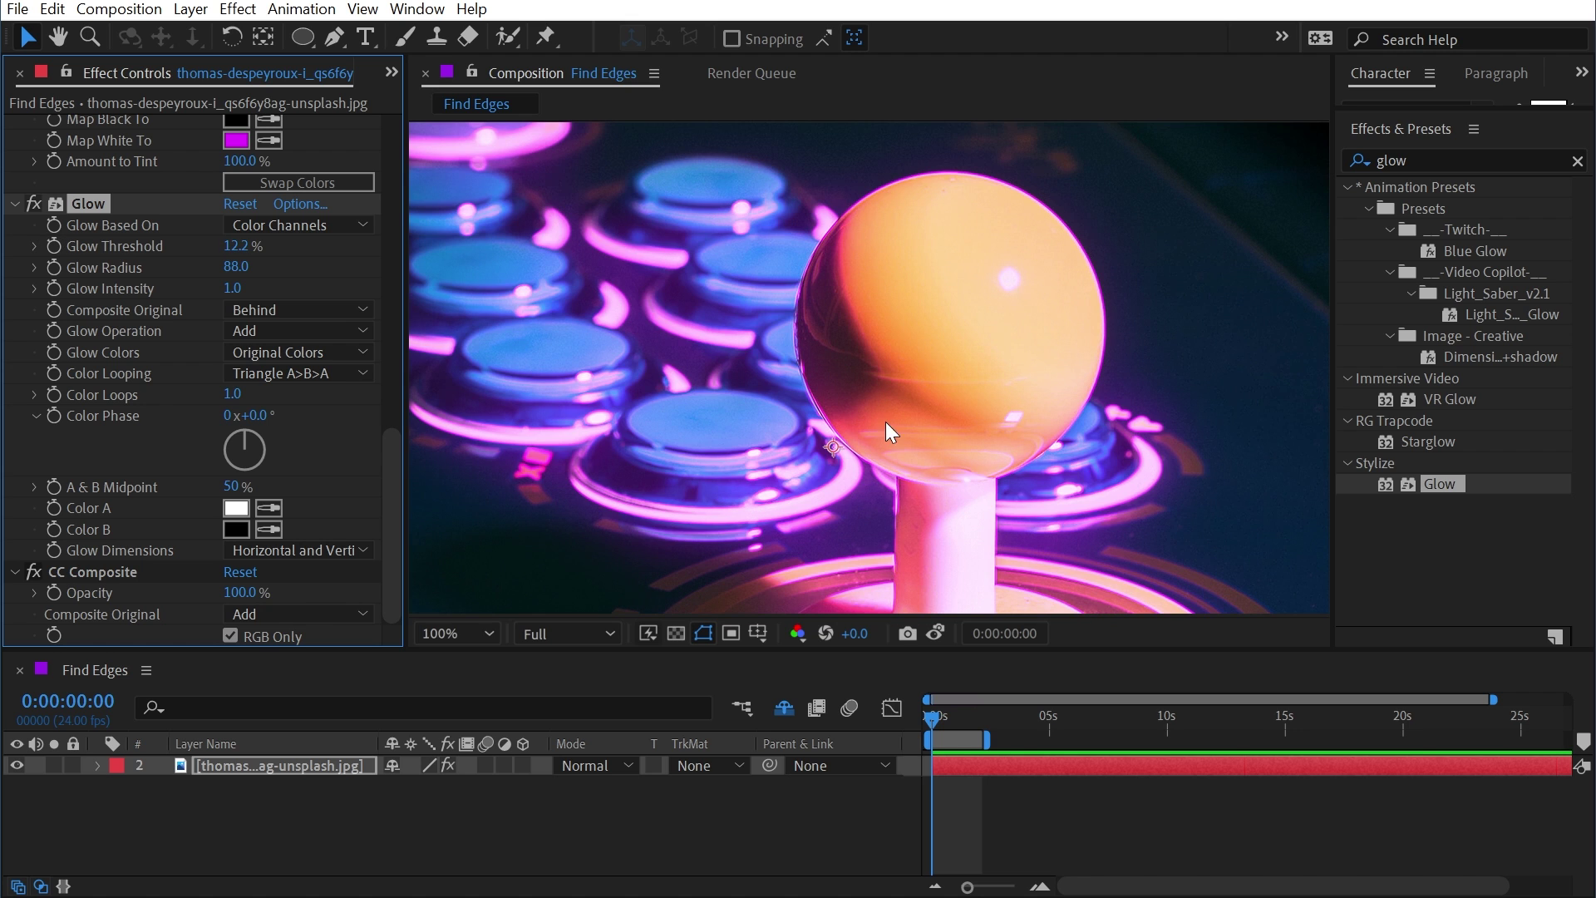
pyautogui.scroll(-2, 859, 437)
pyautogui.moveTo(834, 456); pyautogui.dragTo(829, 407)
pyautogui.scroll(10, 118, 392)
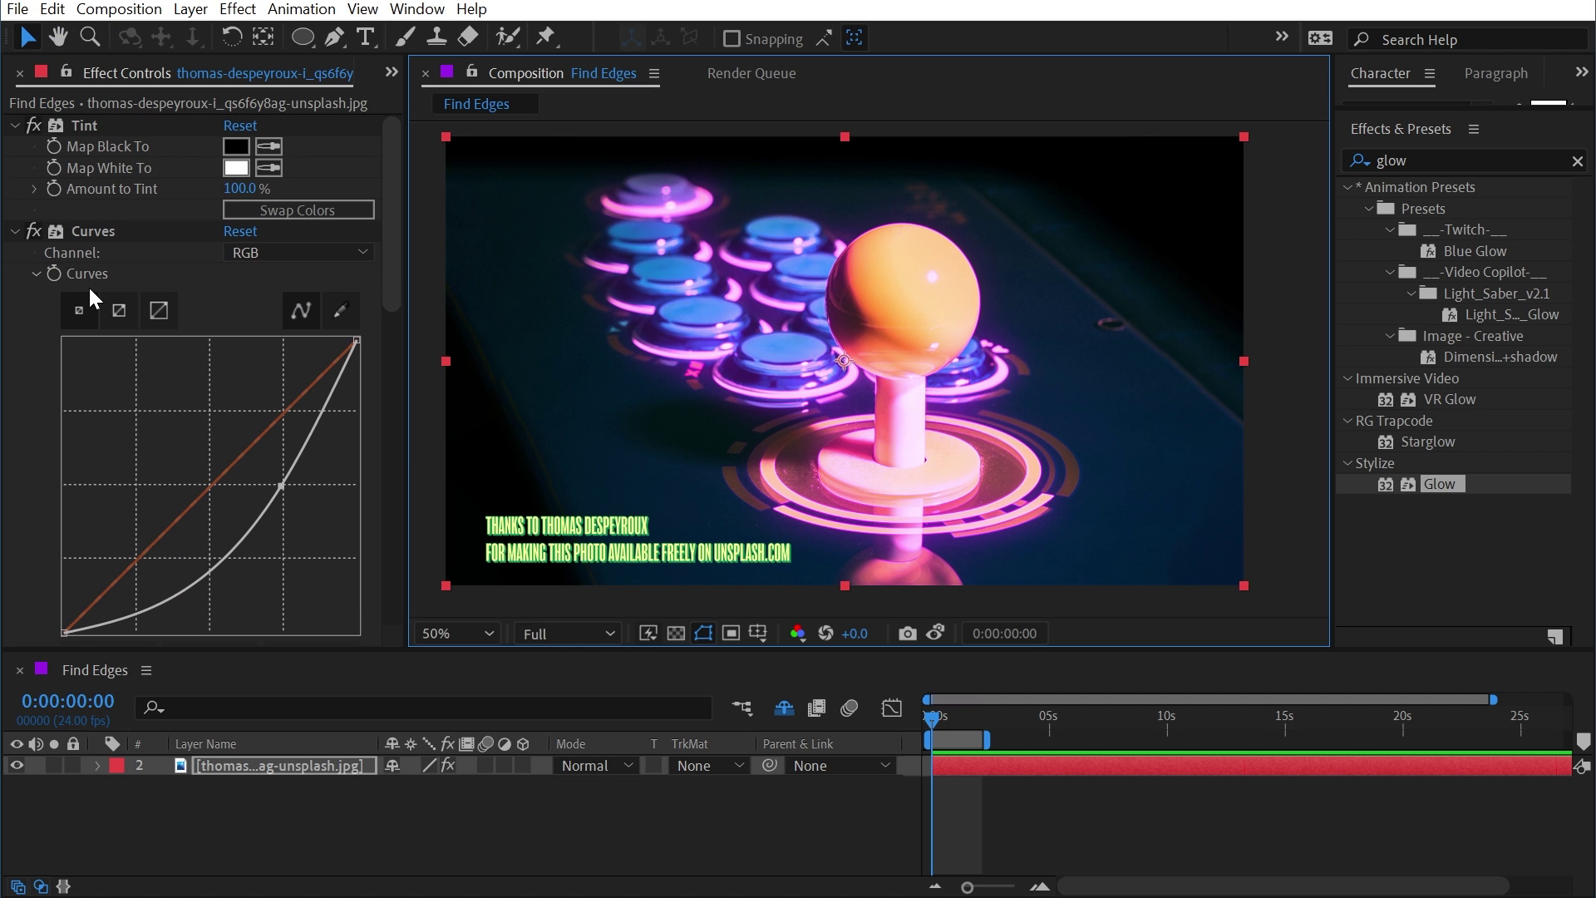
pyautogui.scroll(-10, 86, 369)
# - Reveal the photo layer's effect stack in an enlarged Timeline panel
pyautogui.click(242, 772)
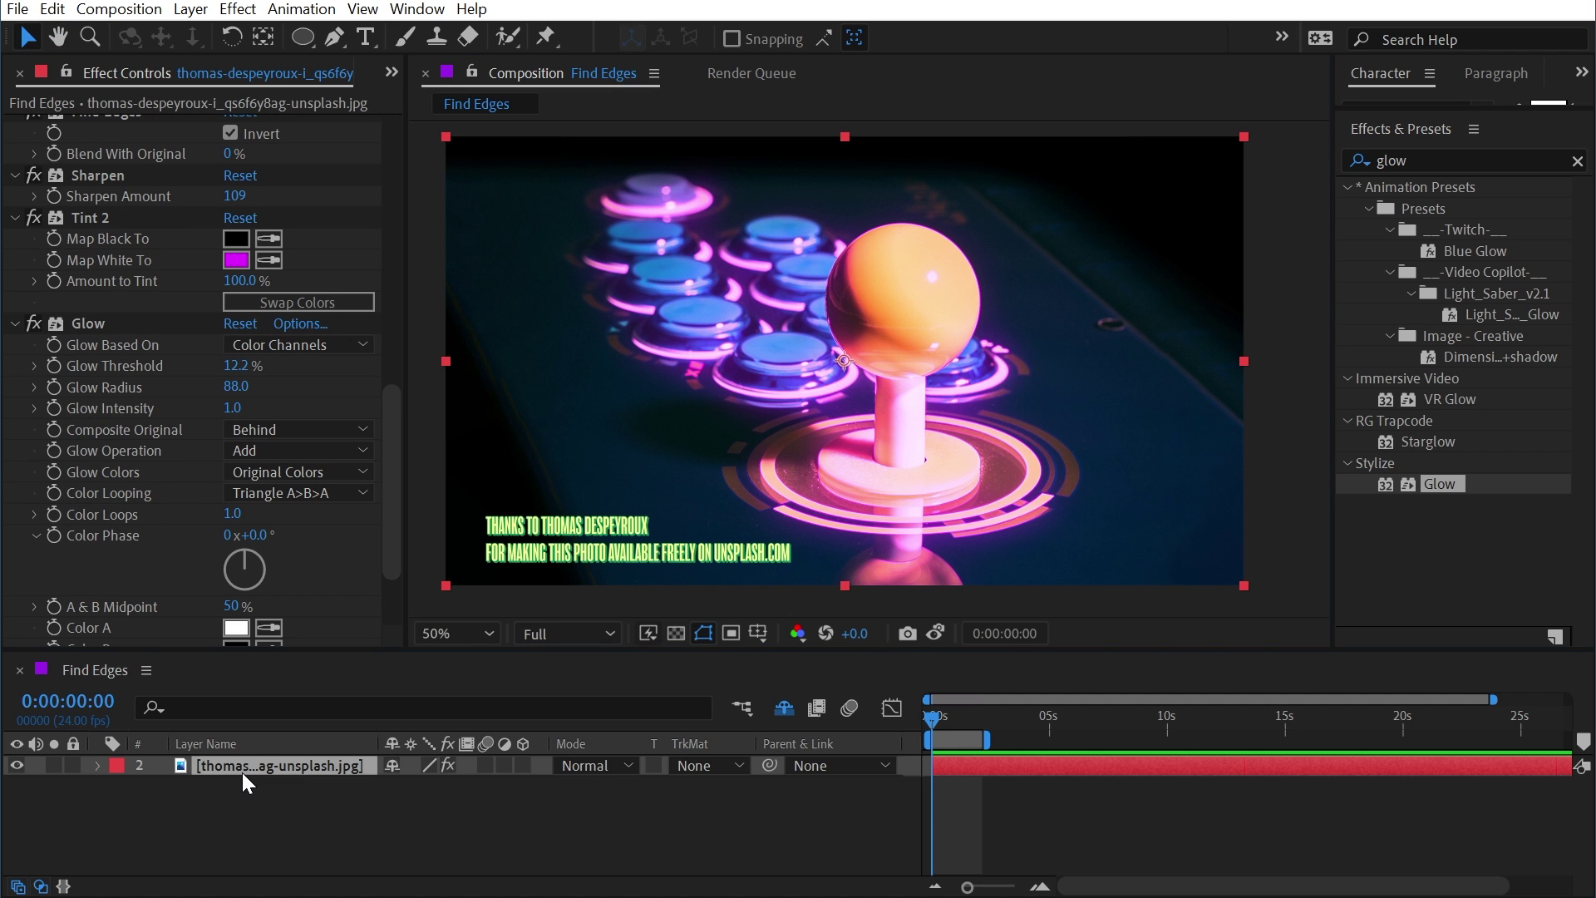
pyautogui.press('e')
pyautogui.moveTo(355, 651); pyautogui.dragTo(352, 568)
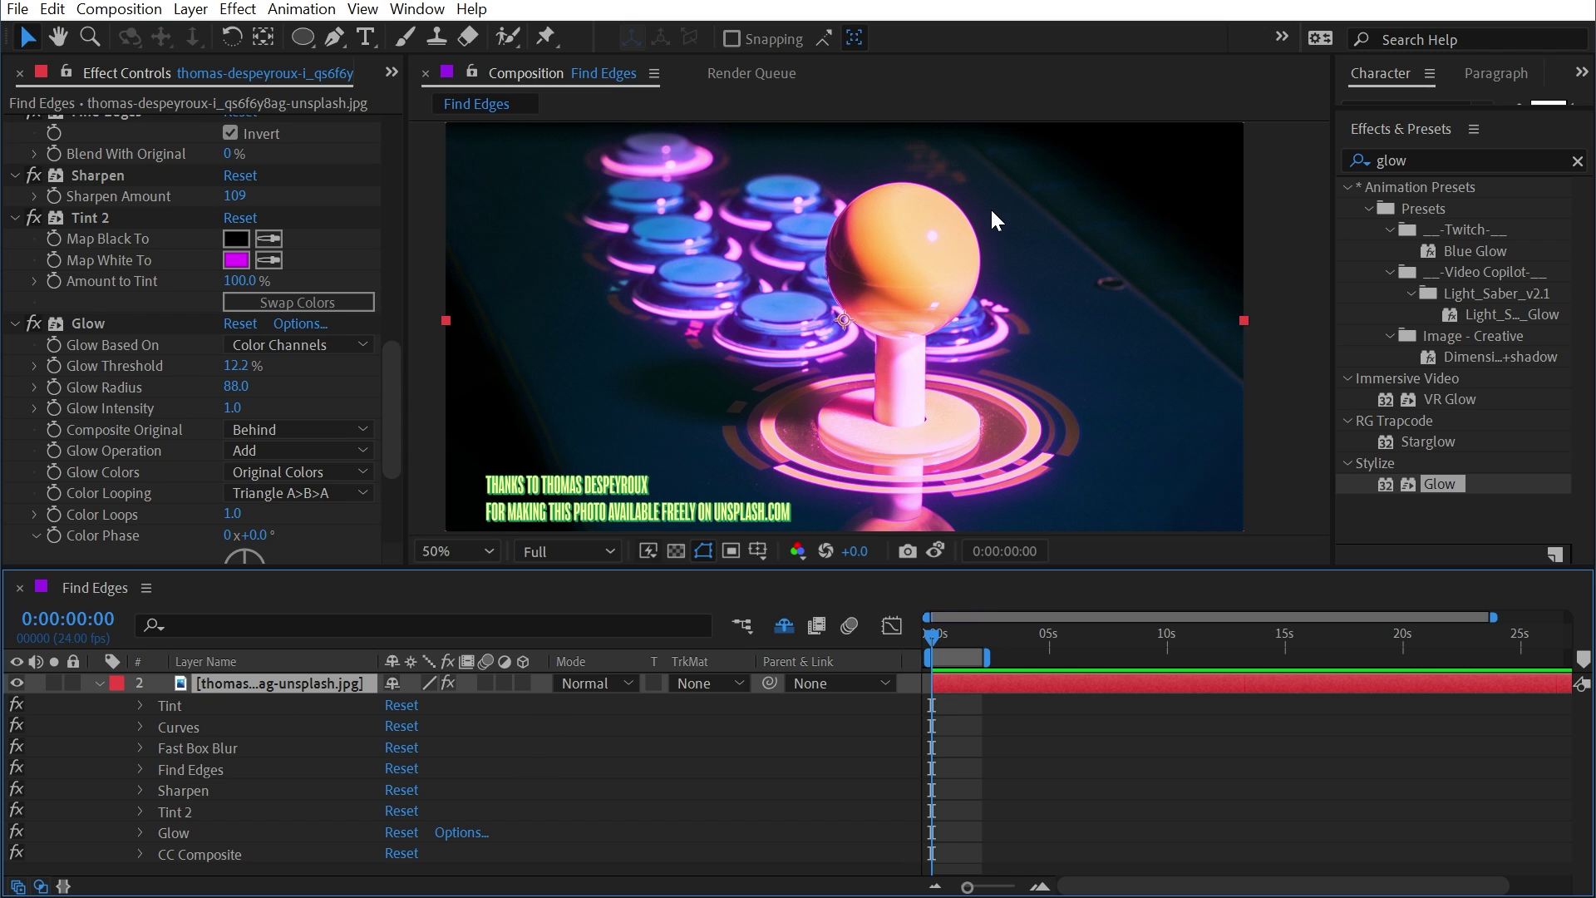
# - Turn off CC Composite and add Minimax directly after Find Edges
pyautogui.click(16, 853)
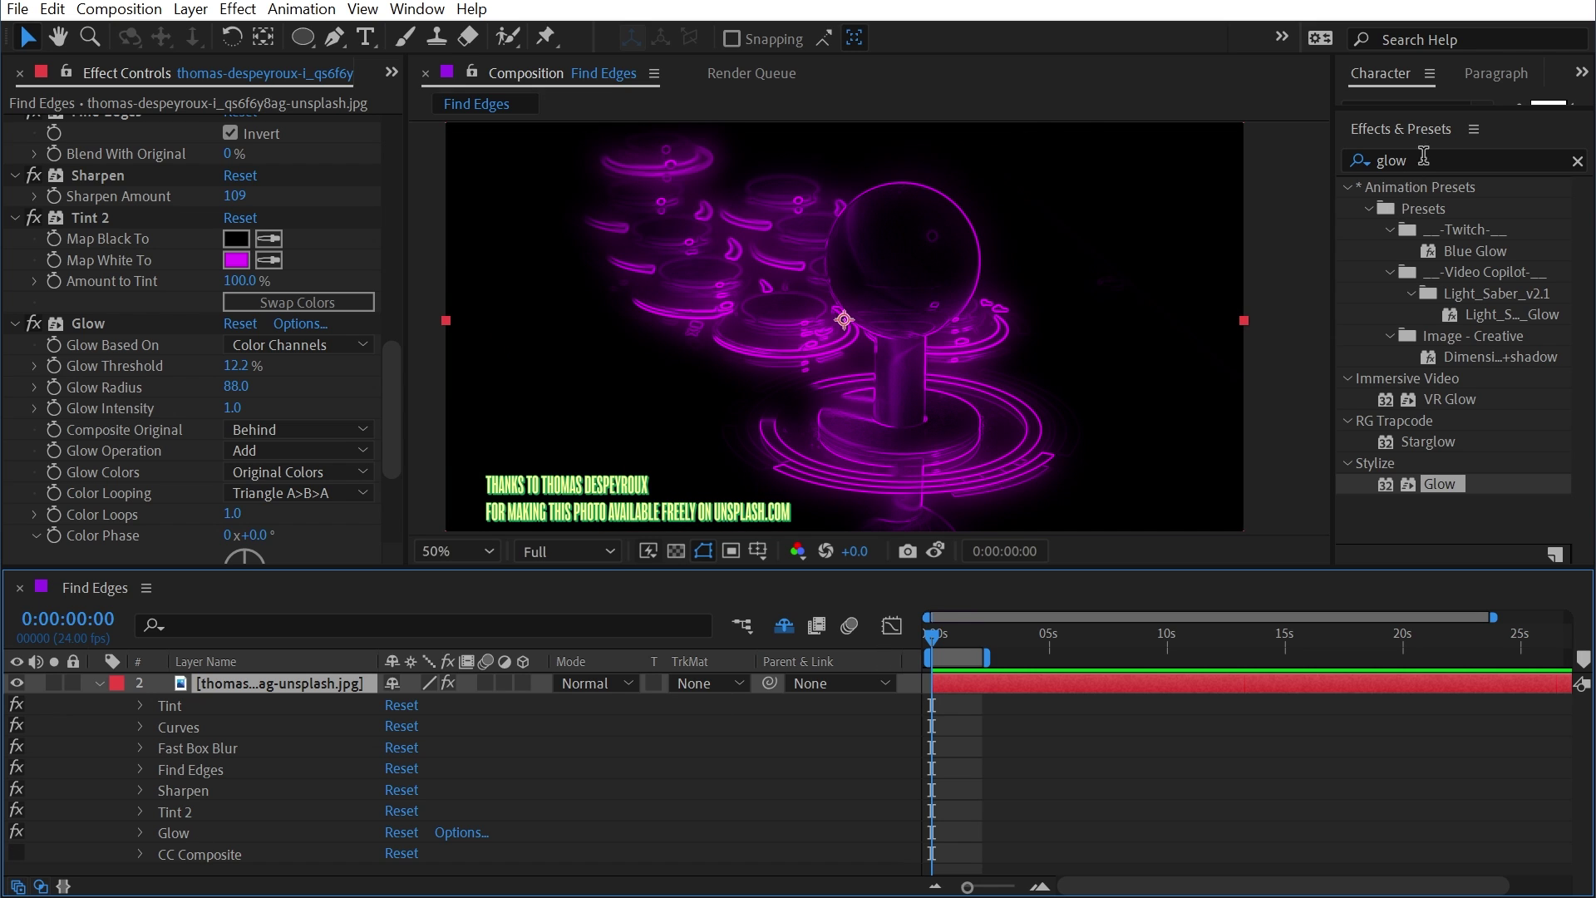
pyautogui.hotkey('ctrl', '5')
pyautogui.write('mini')
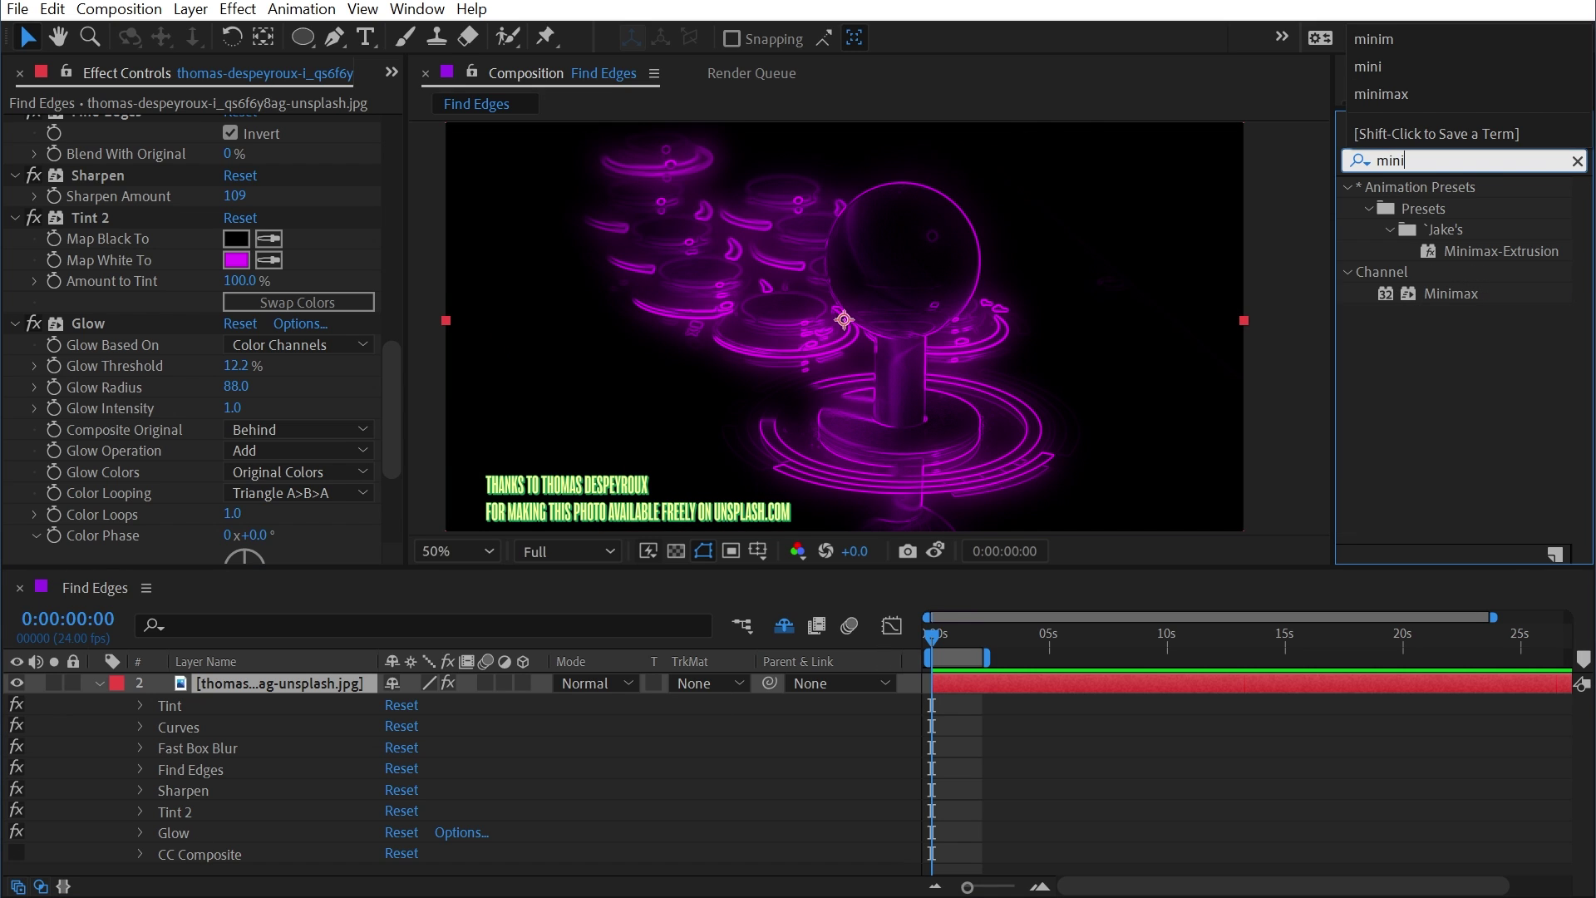
pyautogui.moveTo(1444, 301); pyautogui.dragTo(219, 776)
# - Disable Sharpen, Tint 2 and Glow, and set the Minimax radius to 3
pyautogui.scroll(-1, 101, 790)
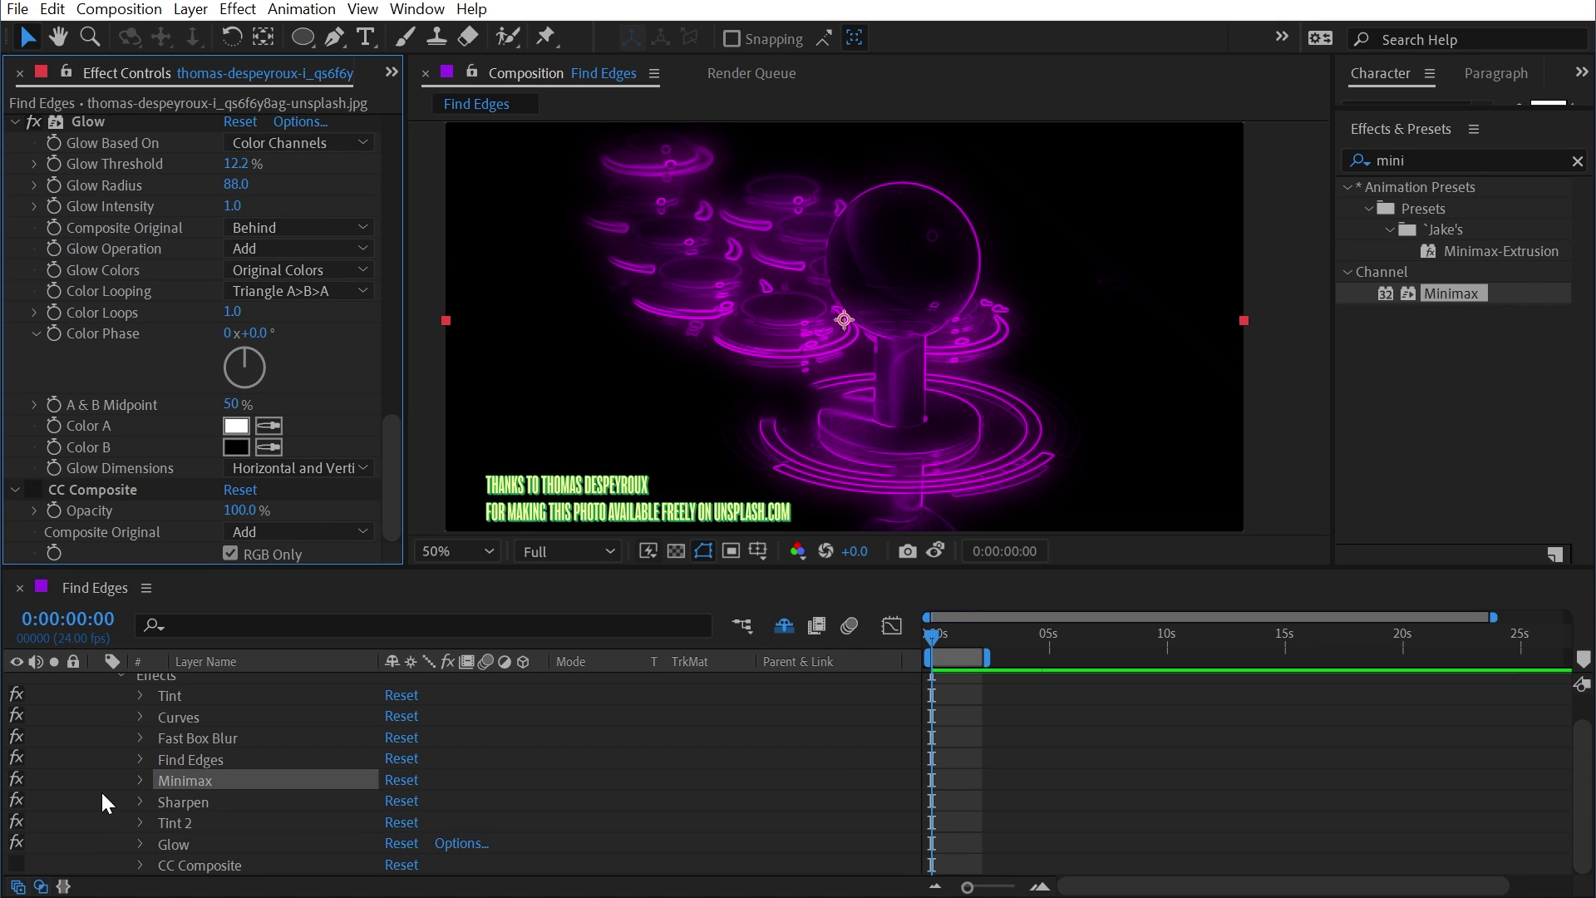
pyautogui.moveTo(22, 798); pyautogui.dragTo(22, 840)
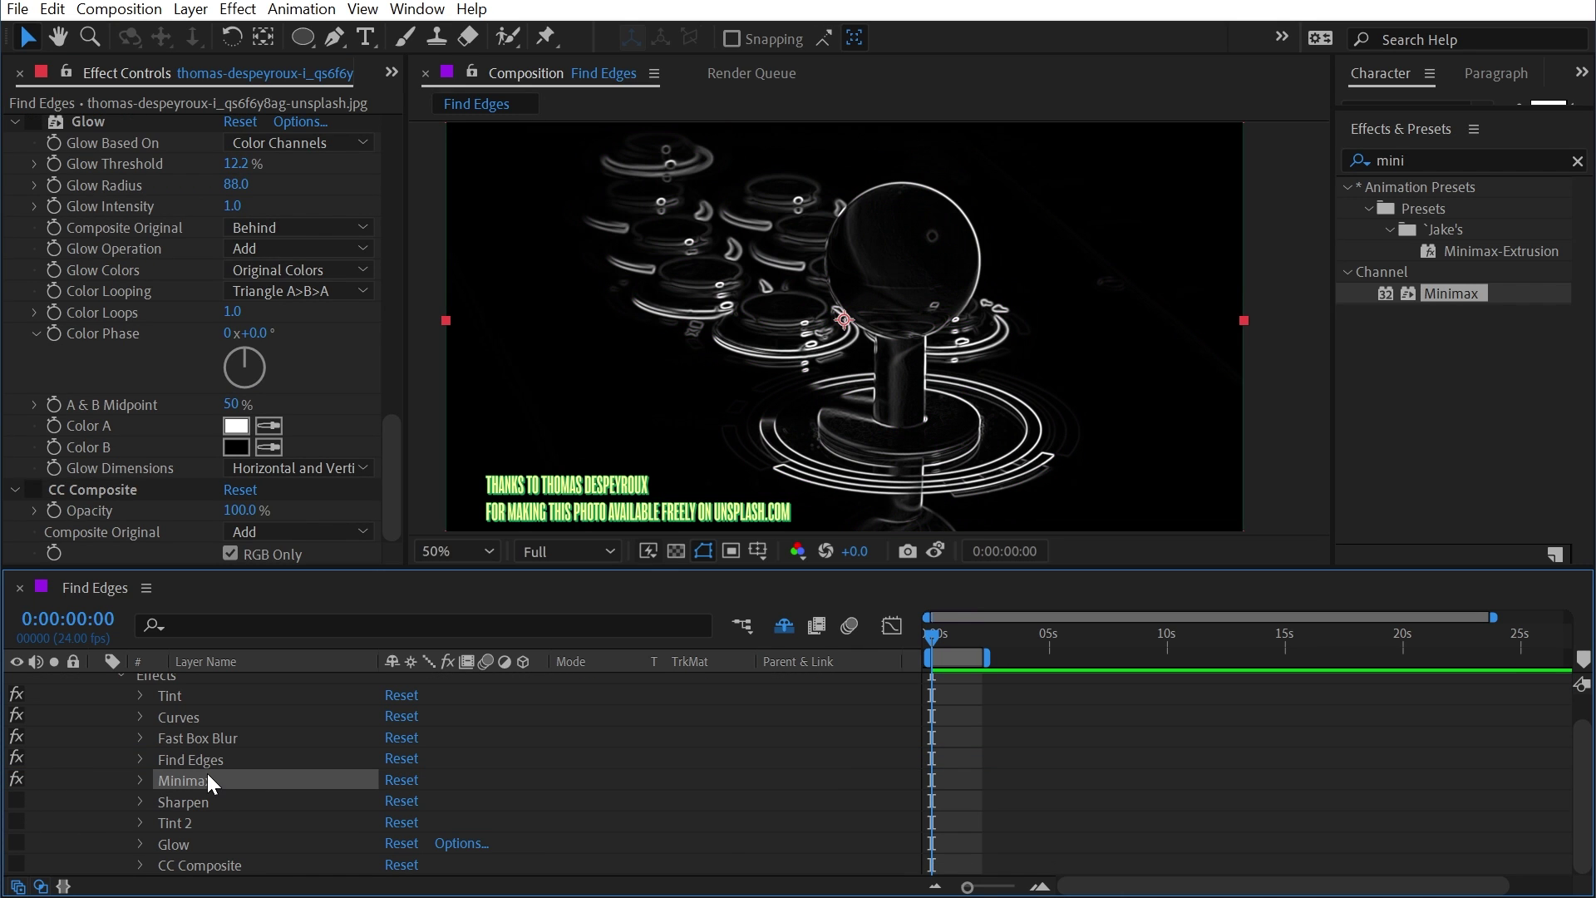
pyautogui.scroll(4, 871, 266)
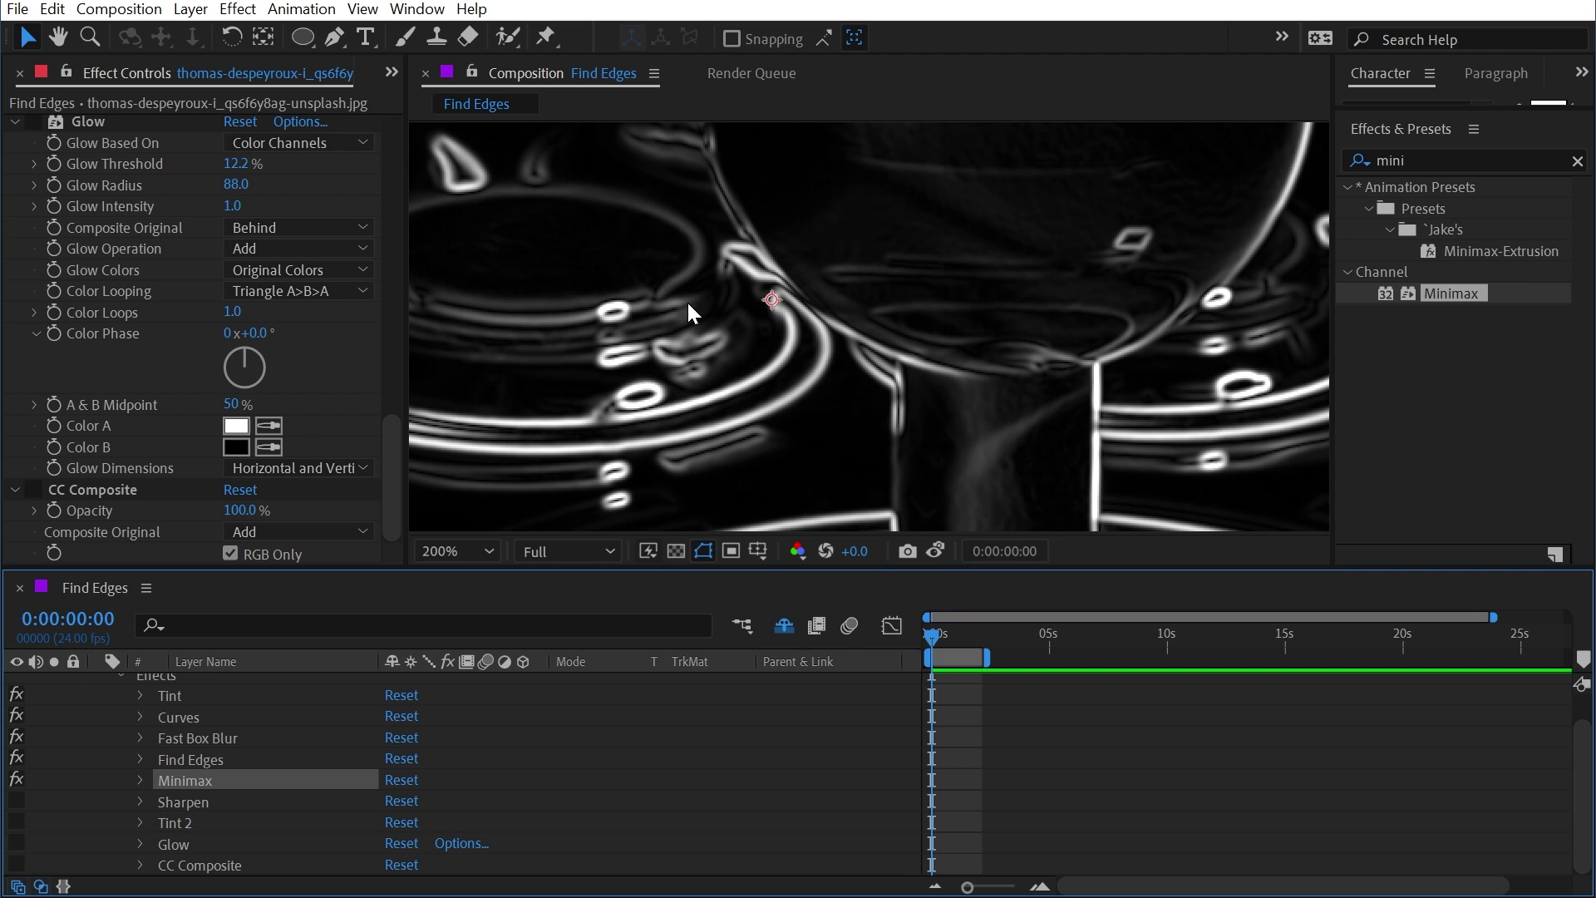
pyautogui.scroll(8, 102, 216)
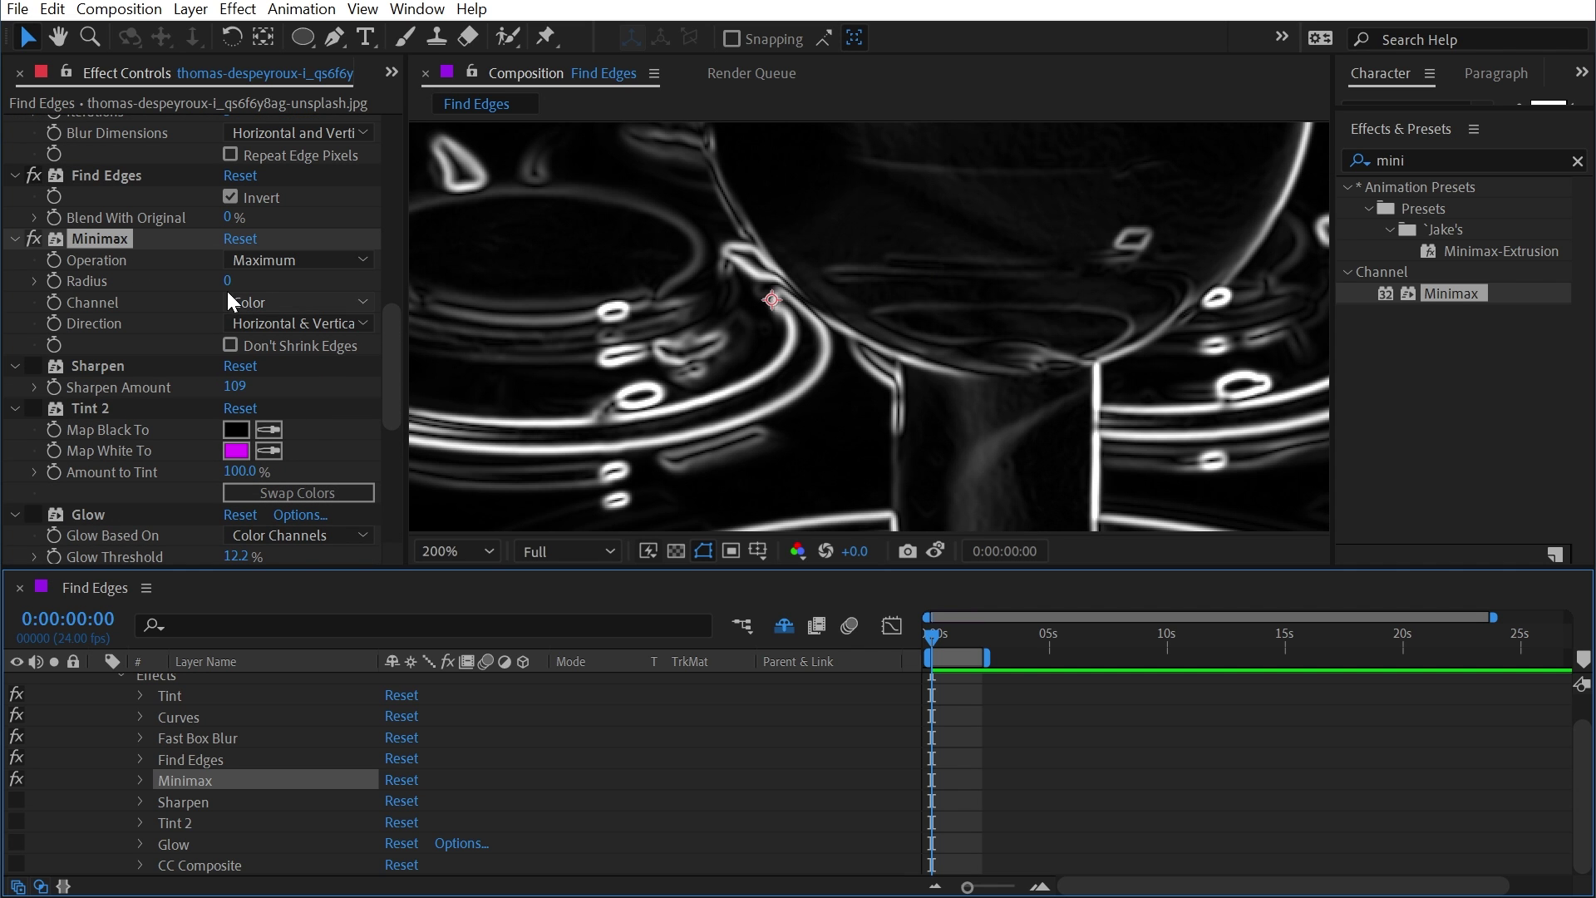
pyautogui.moveTo(235, 281)
pyautogui.mouseDown()
pyautogui.moveTo(258, 281)
pyautogui.moveTo(212, 280)
pyautogui.mouseUp()
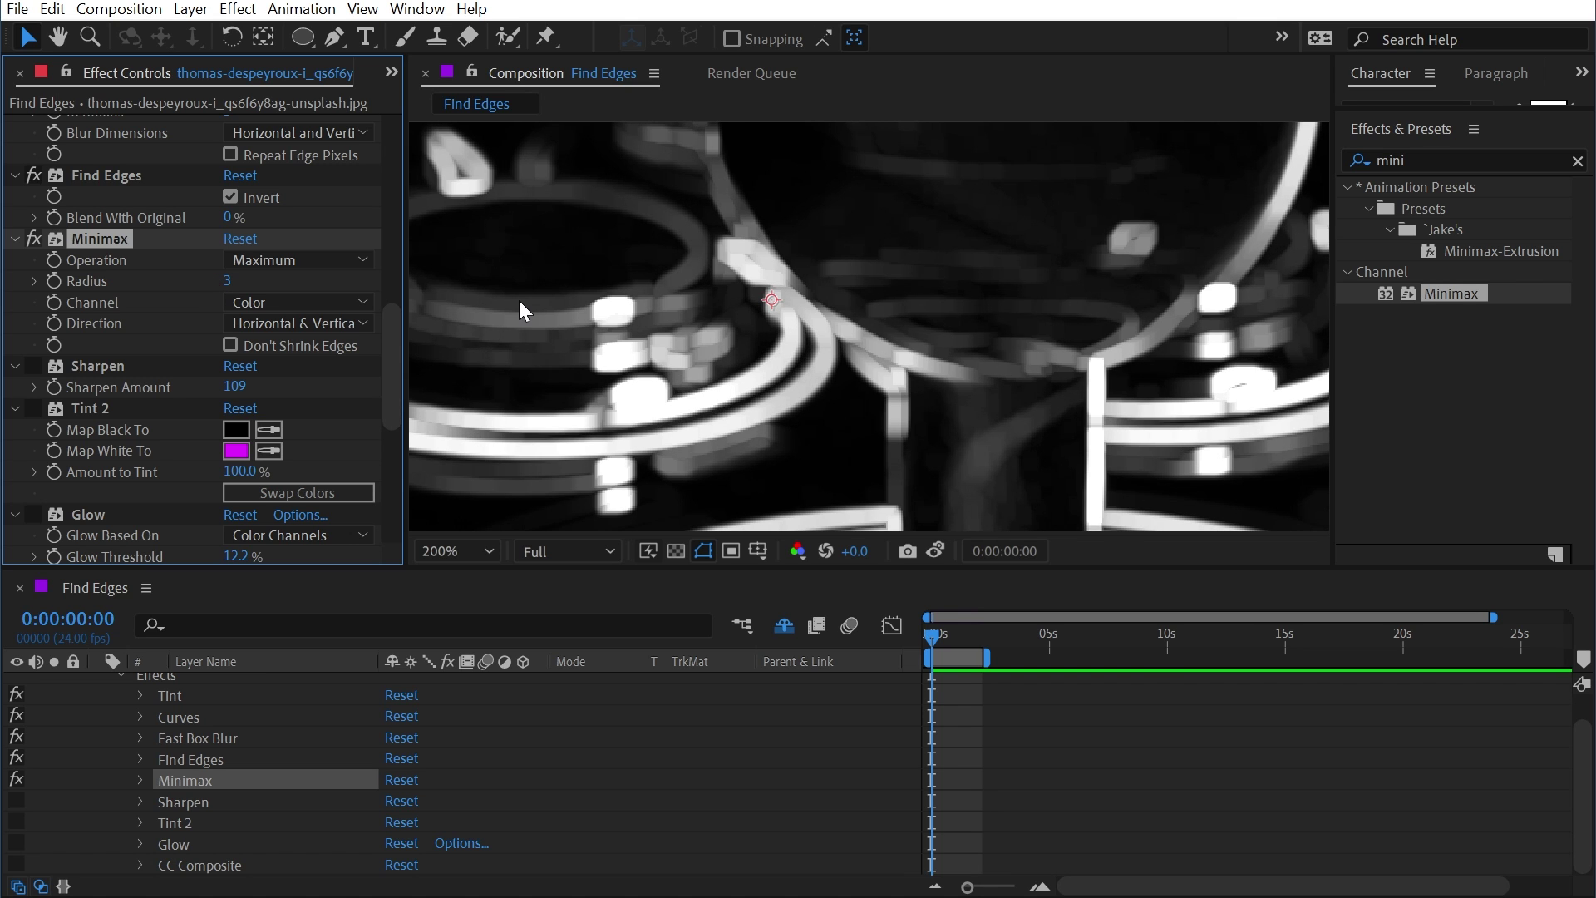
# - Turn Sharpen, Tint 2, Glow and CC Composite back on
pyautogui.click(31, 365)
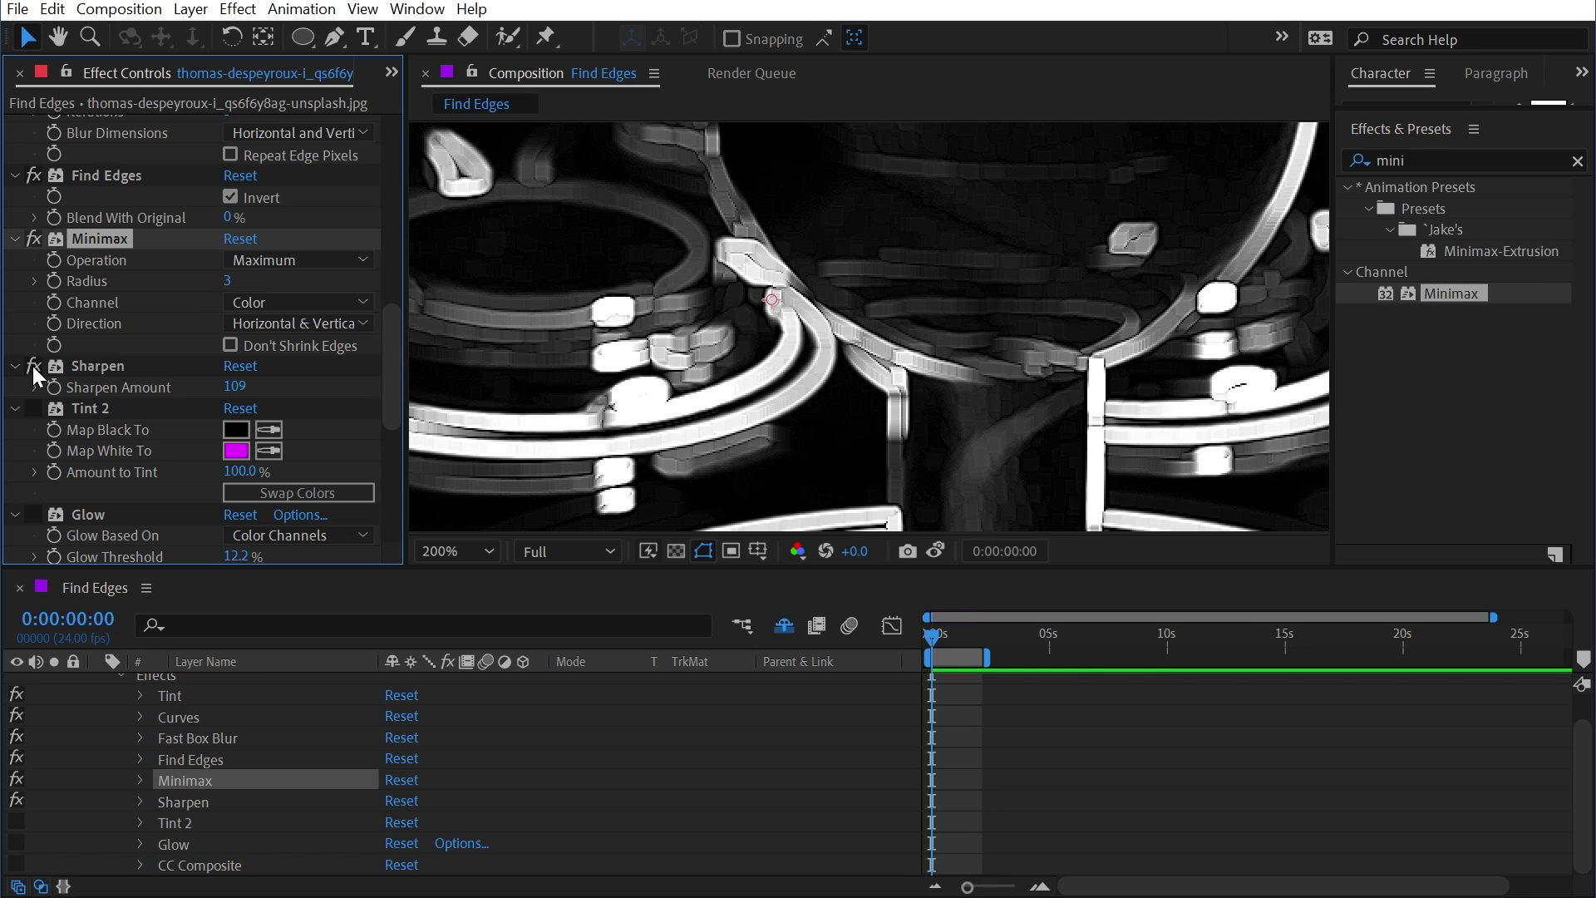
pyautogui.click(33, 411)
pyautogui.scroll(-3, 34, 407)
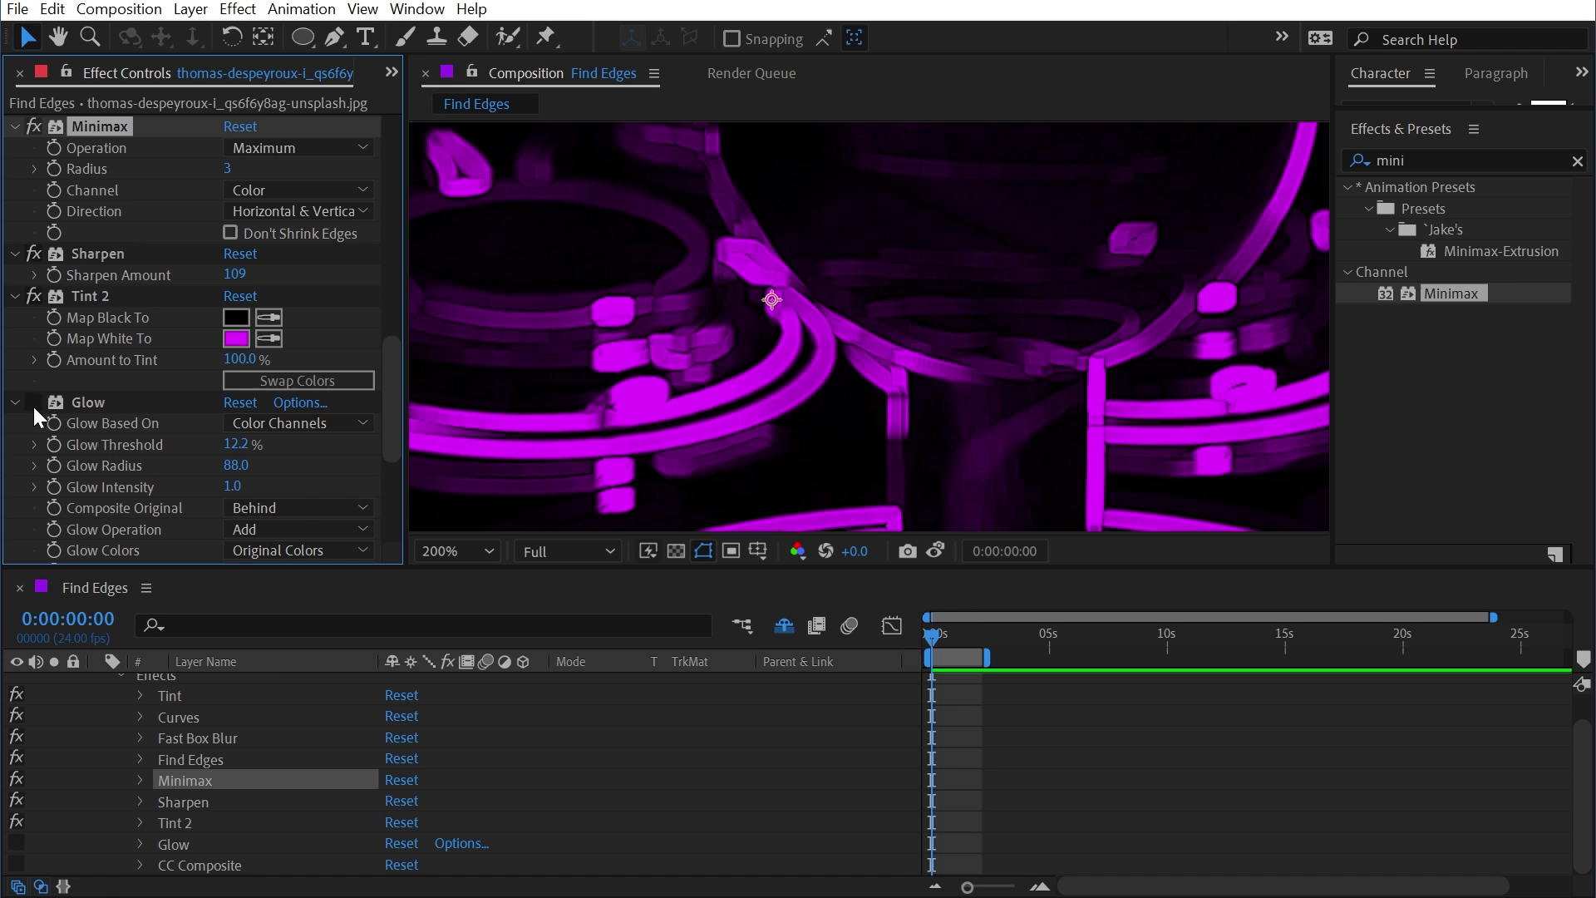
pyautogui.click(33, 404)
pyautogui.scroll(-4, 39, 373)
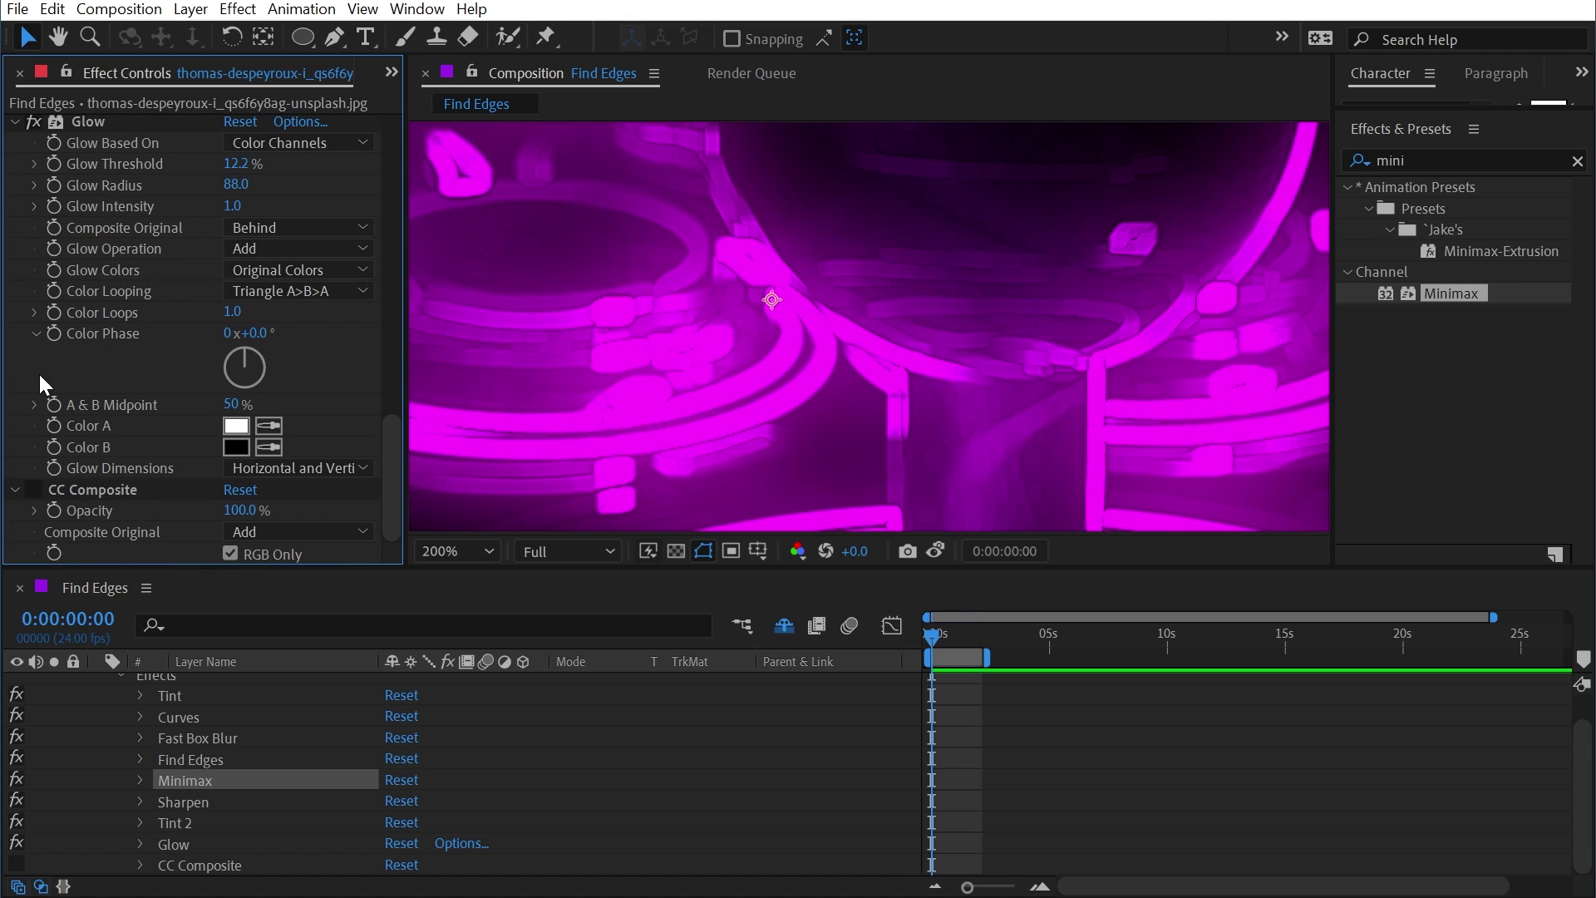
pyautogui.click(33, 490)
pyautogui.scroll(-2, 1014, 322)
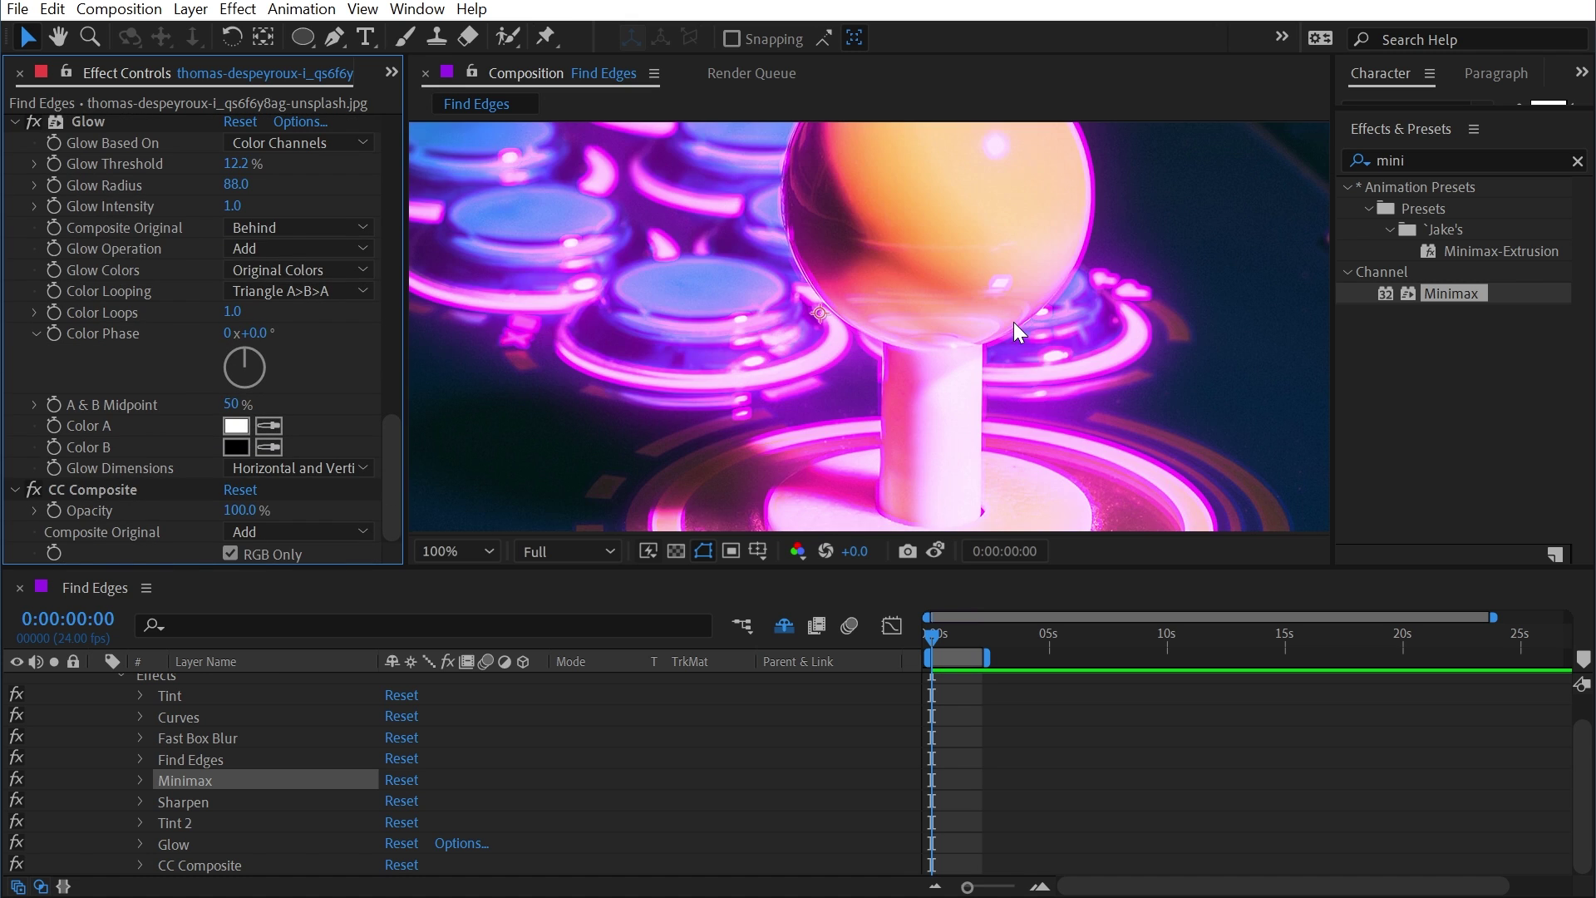
pyautogui.scroll(-1, 979, 335)
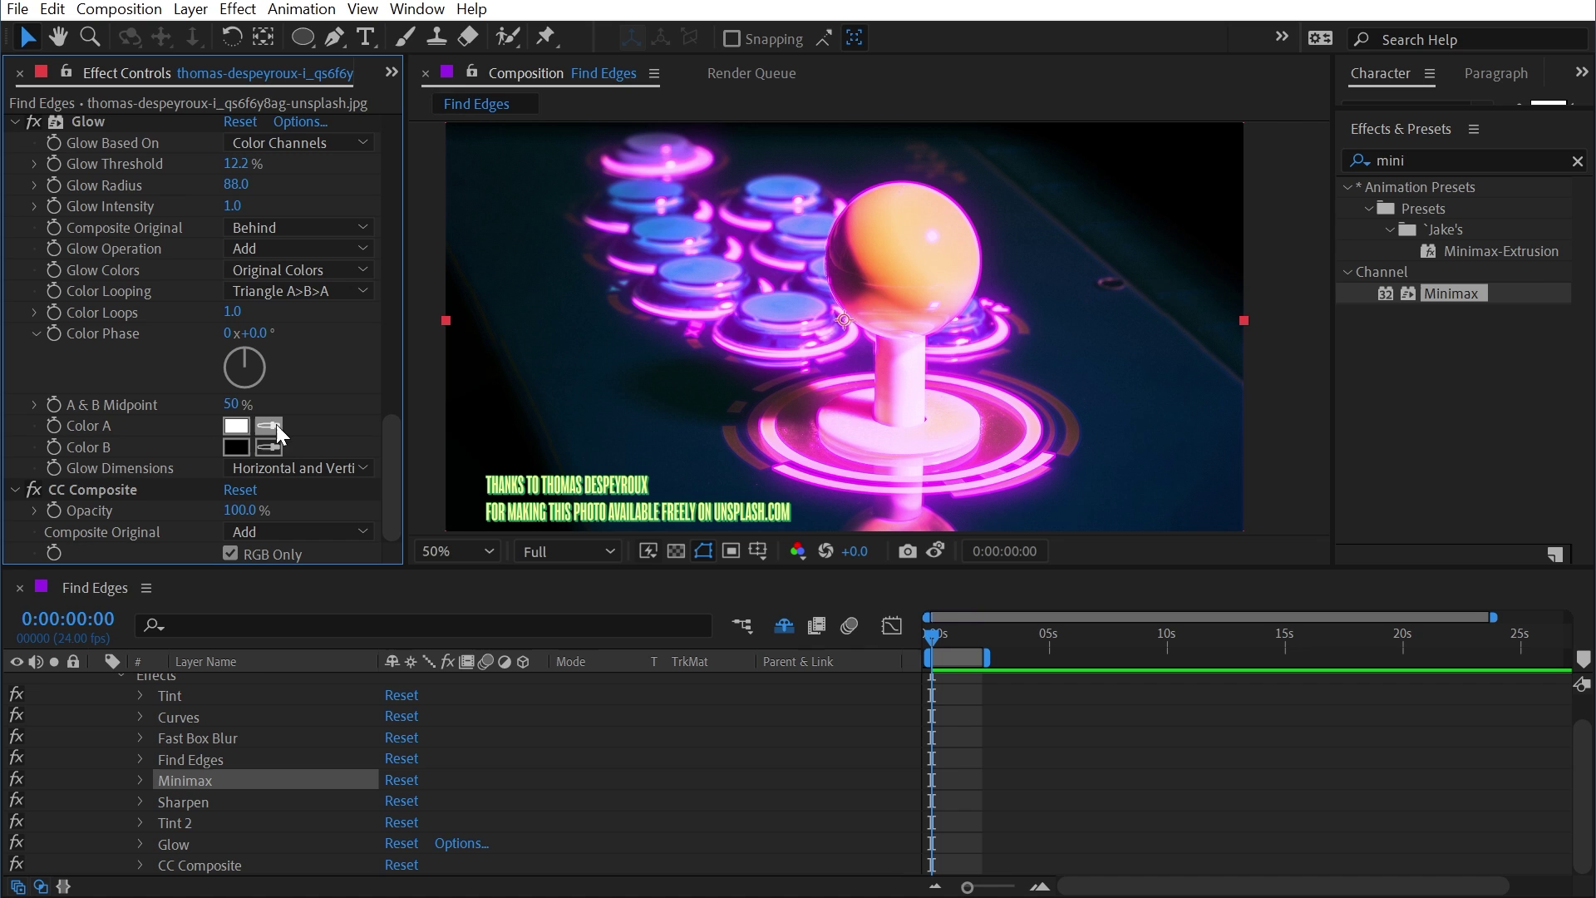
# - Set Glow threshold to 25.1% and radius 15, comparing with Minimax off and on
pyautogui.moveTo(236, 164); pyautogui.dragTo(128, 224)
pyautogui.scroll(5, 51, 292)
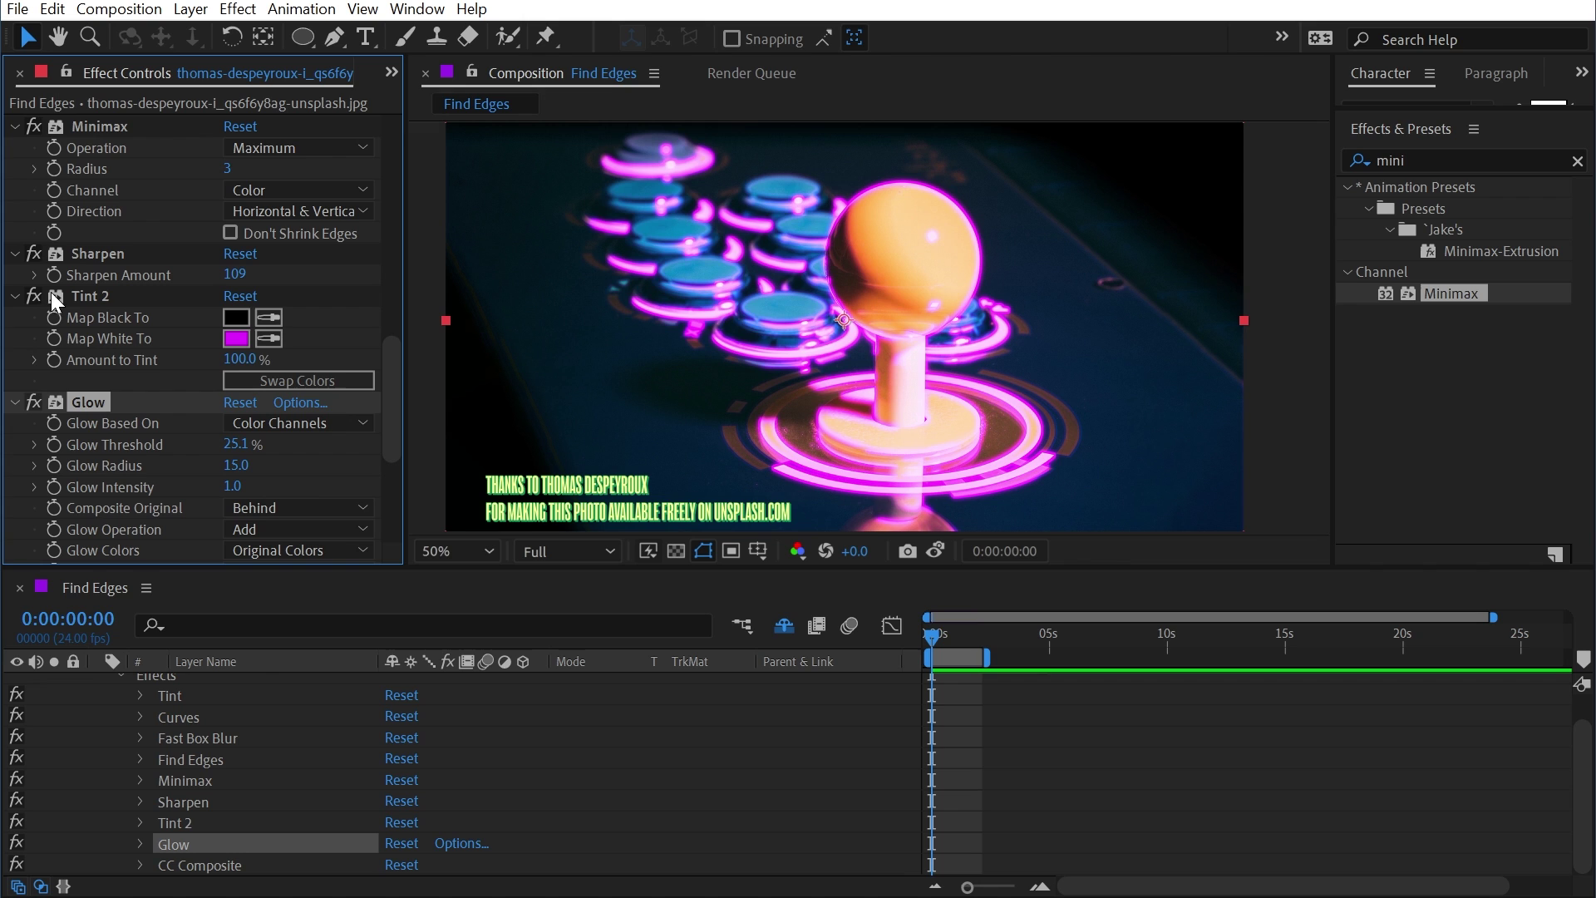
pyautogui.click(35, 128)
pyautogui.click(35, 128)
pyautogui.click(35, 128)
pyautogui.click(35, 128)
# - Select all nine effects from Tint to CC Composite and collapse the effects list
pyautogui.scroll(1, 253, 760)
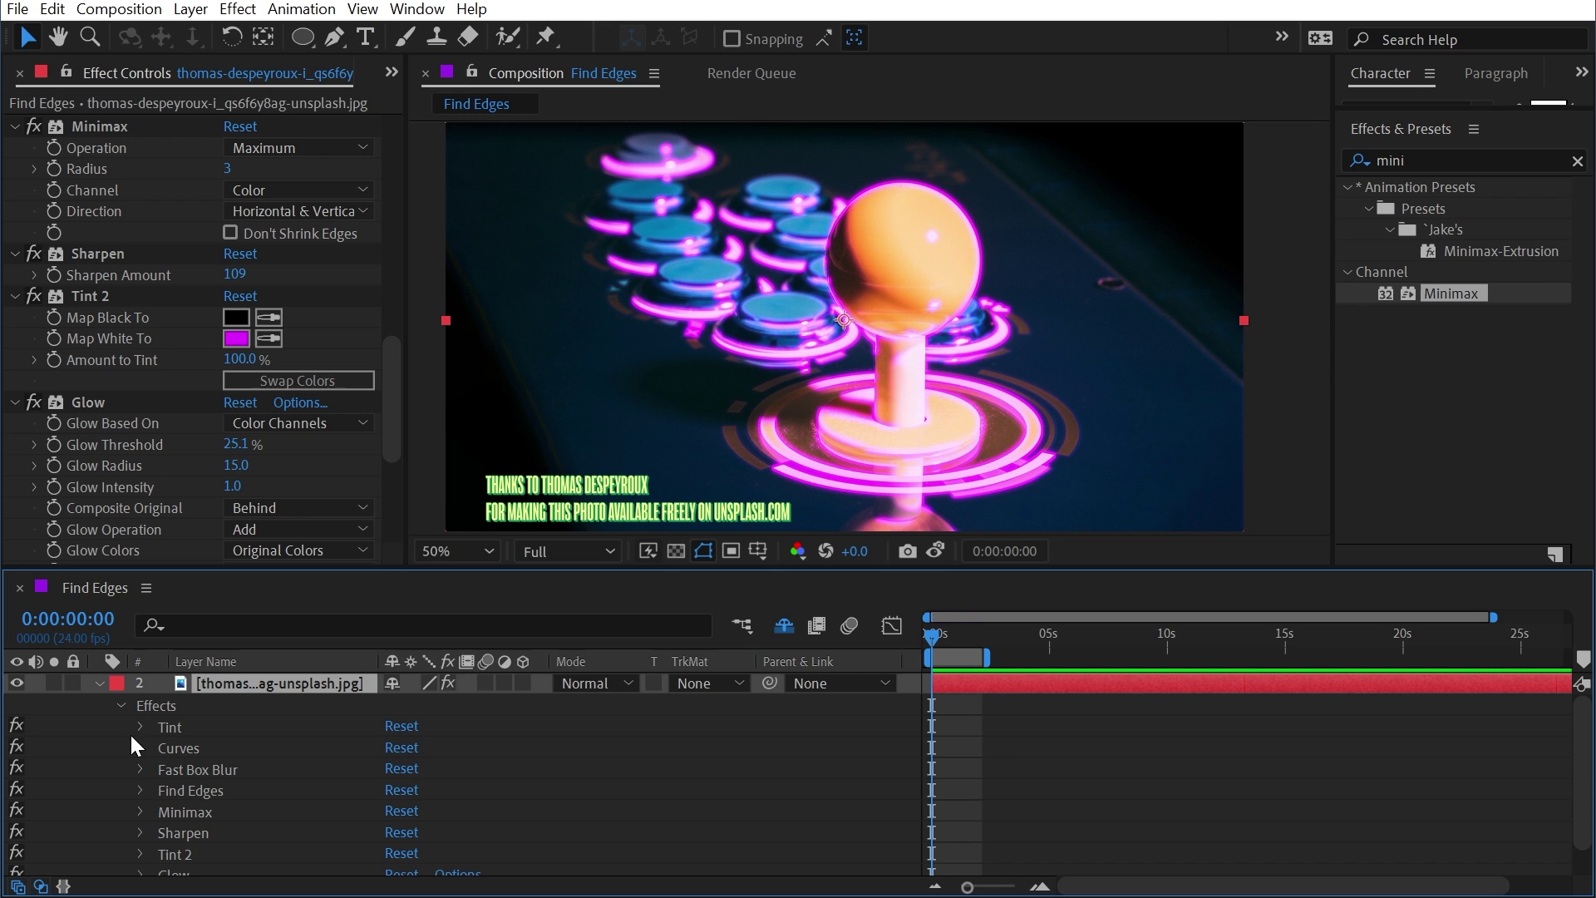
pyautogui.click(177, 725)
pyautogui.scroll(-1, 259, 755)
pyautogui.keyDown('shift'); pyautogui.click(199, 856); pyautogui.keyUp('shift')
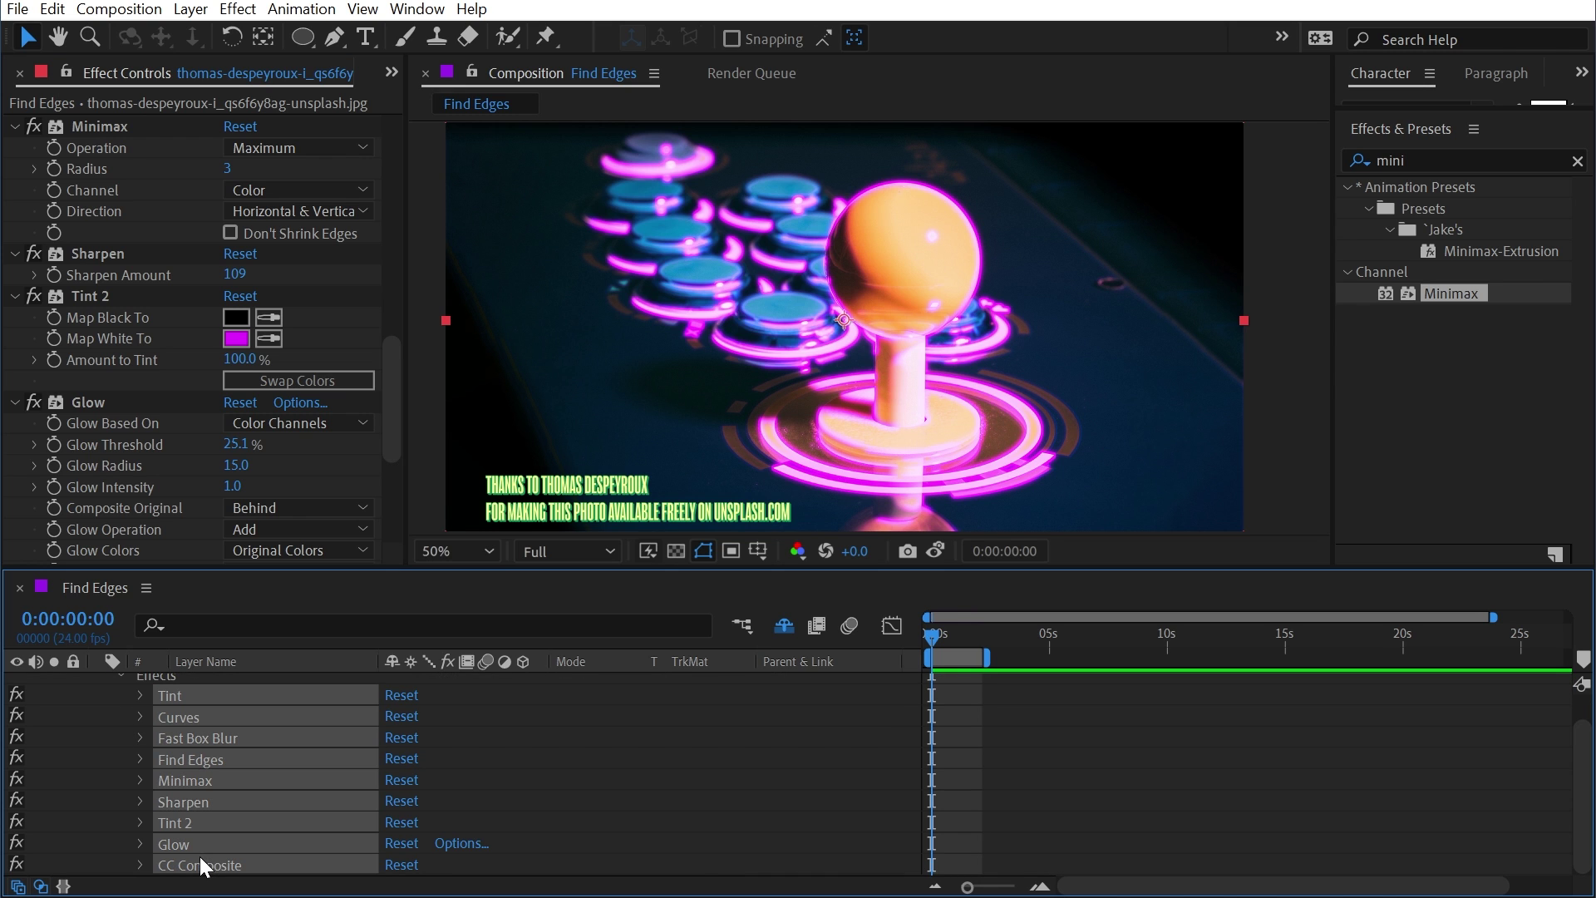
pyautogui.scroll(1, 191, 748)
pyautogui.click(198, 703)
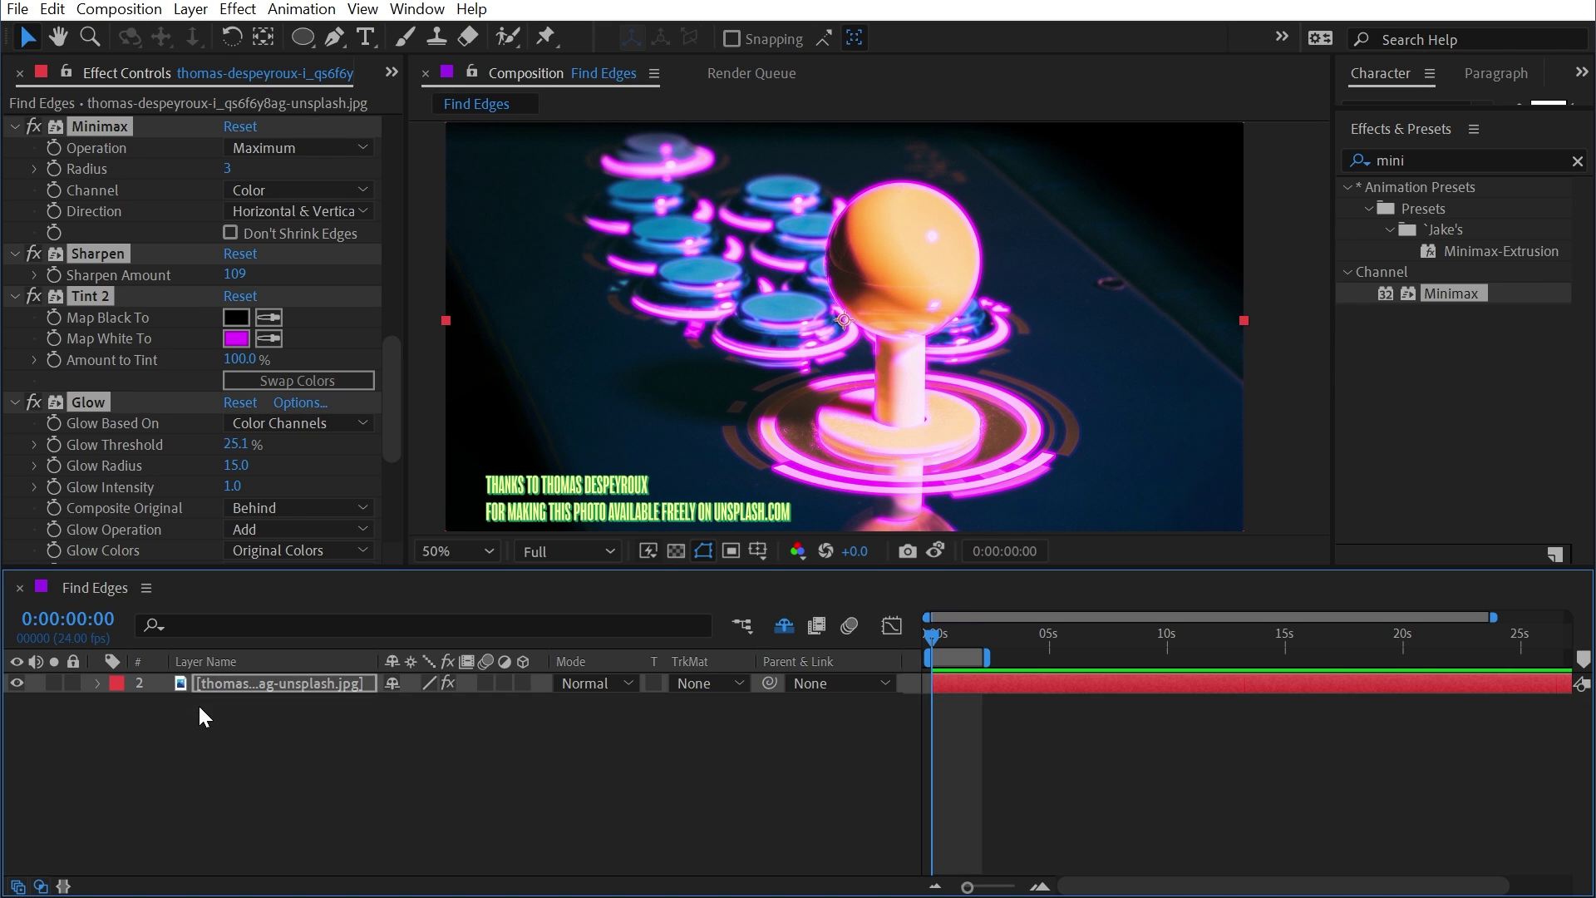
# - Create a new adjustment layer above the photo and paste the copied effect stack onto it
pyautogui.click(190, 10)
pyautogui.moveTo(207, 43)
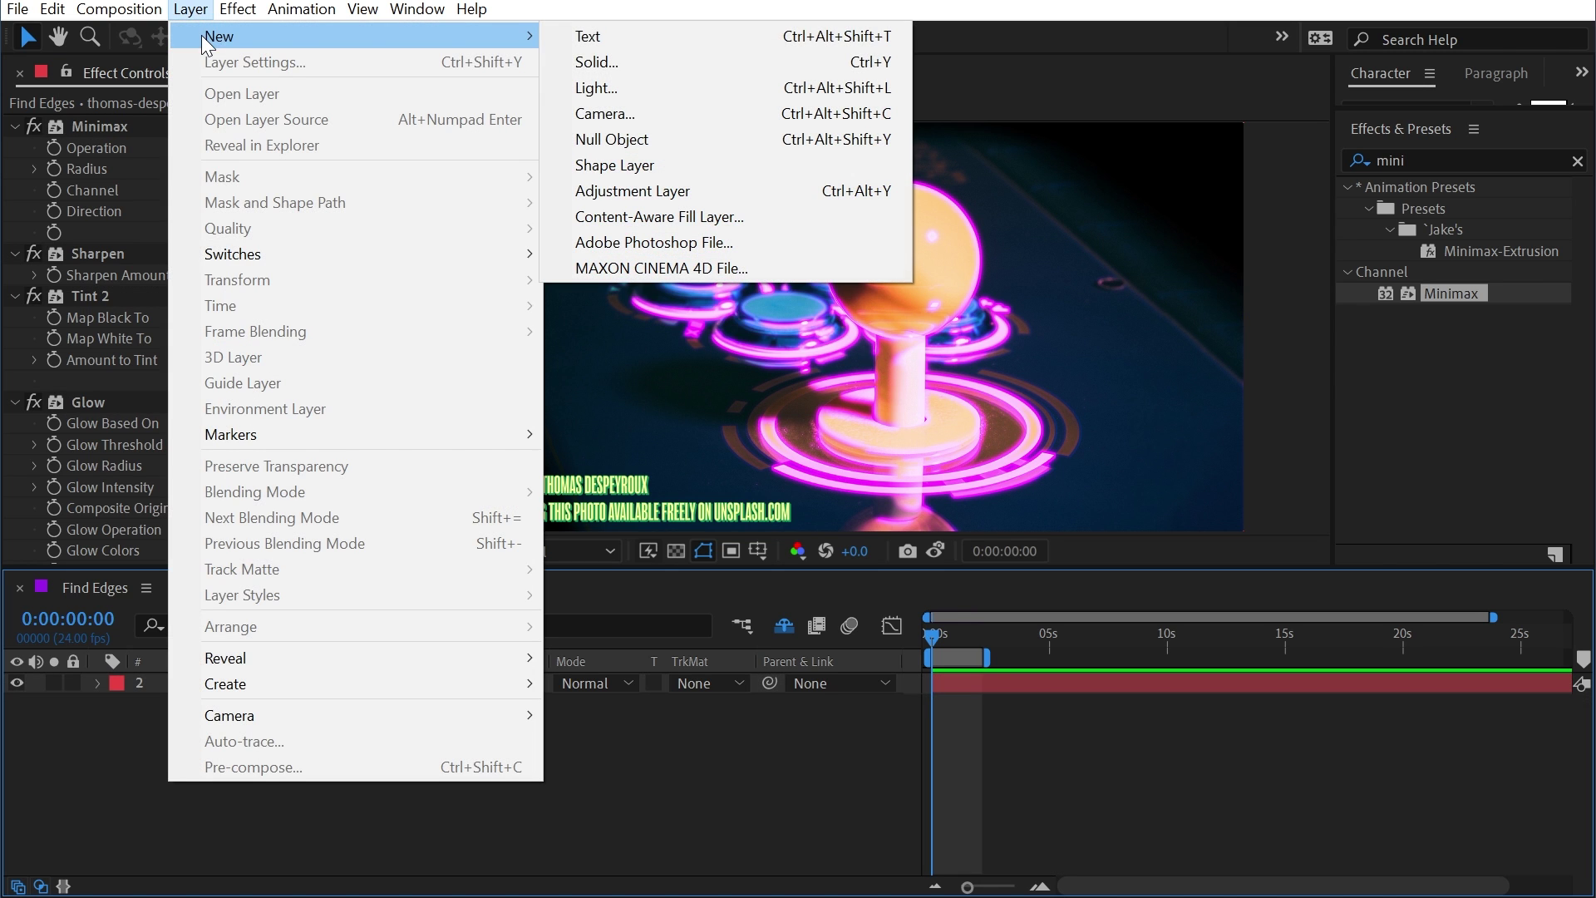
pyautogui.click(638, 191)
pyautogui.hotkey('ctrl', 'v')
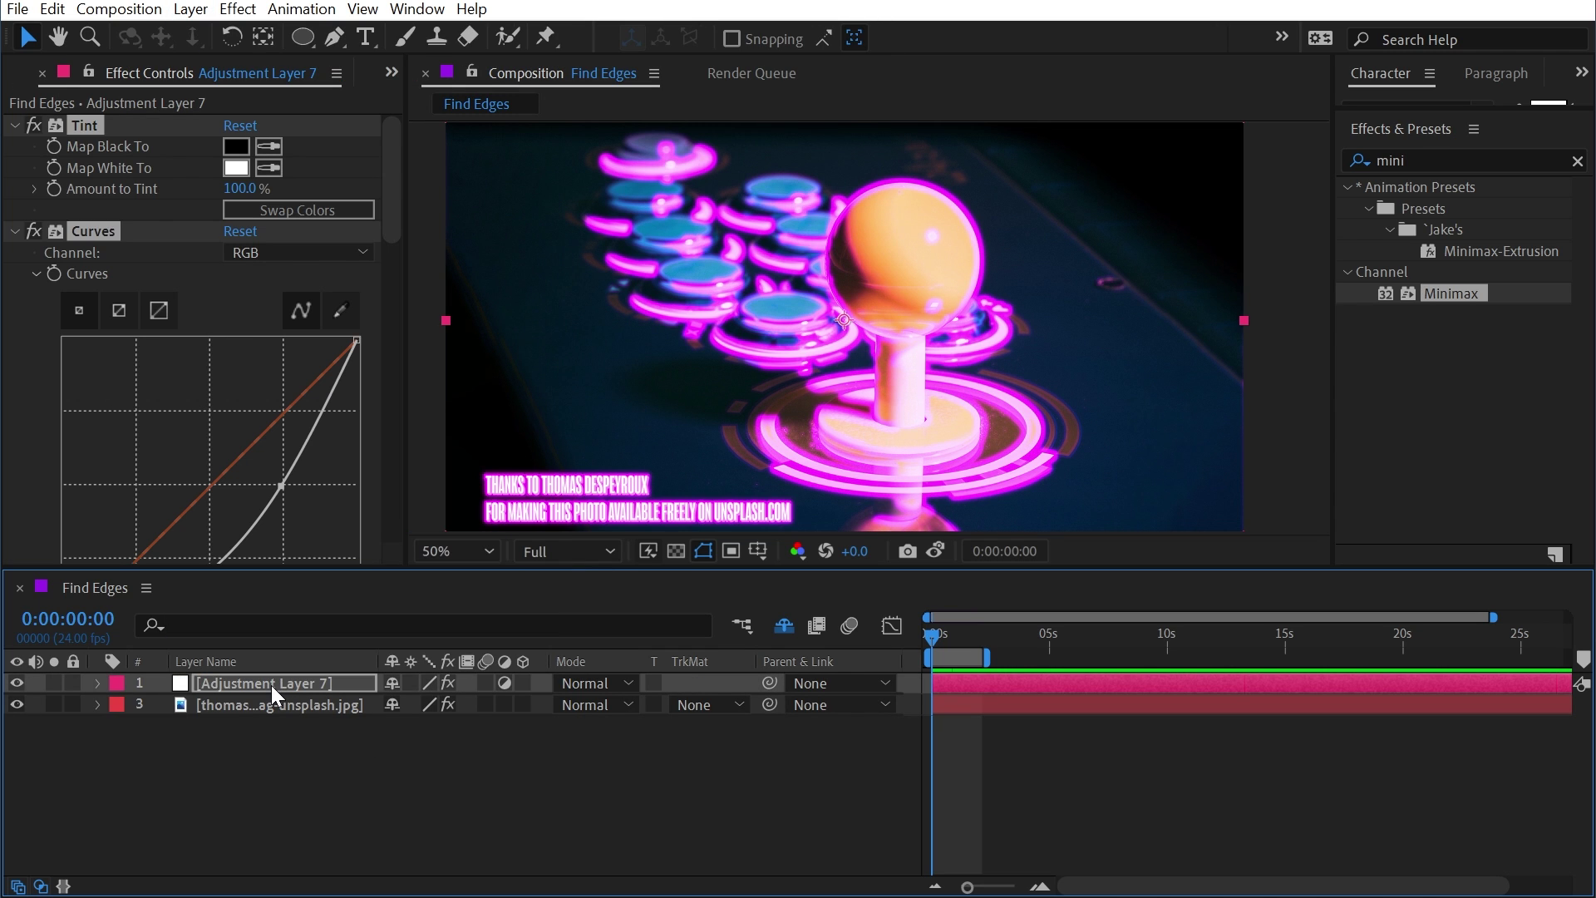
# - Rename the adjustment layer 'Neon Outlines', hide the photo, and unhide the shy text and BG layers
pyautogui.press('Return')
pyautogui.write('Neon Outlines')
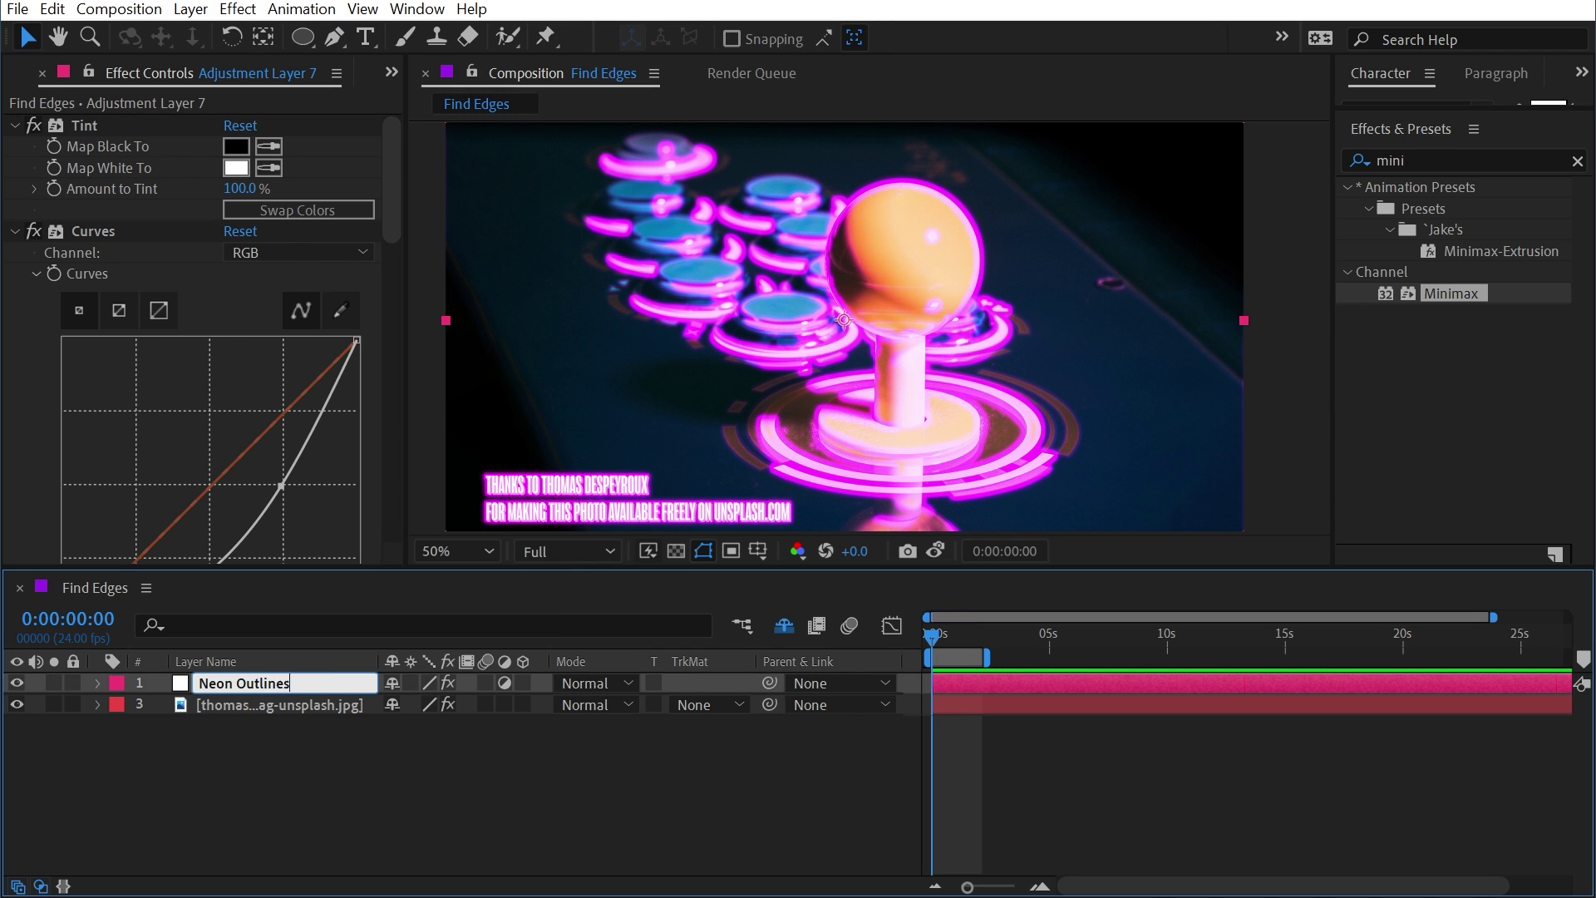
pyautogui.press('Return')
pyautogui.click(17, 704)
pyautogui.click(784, 625)
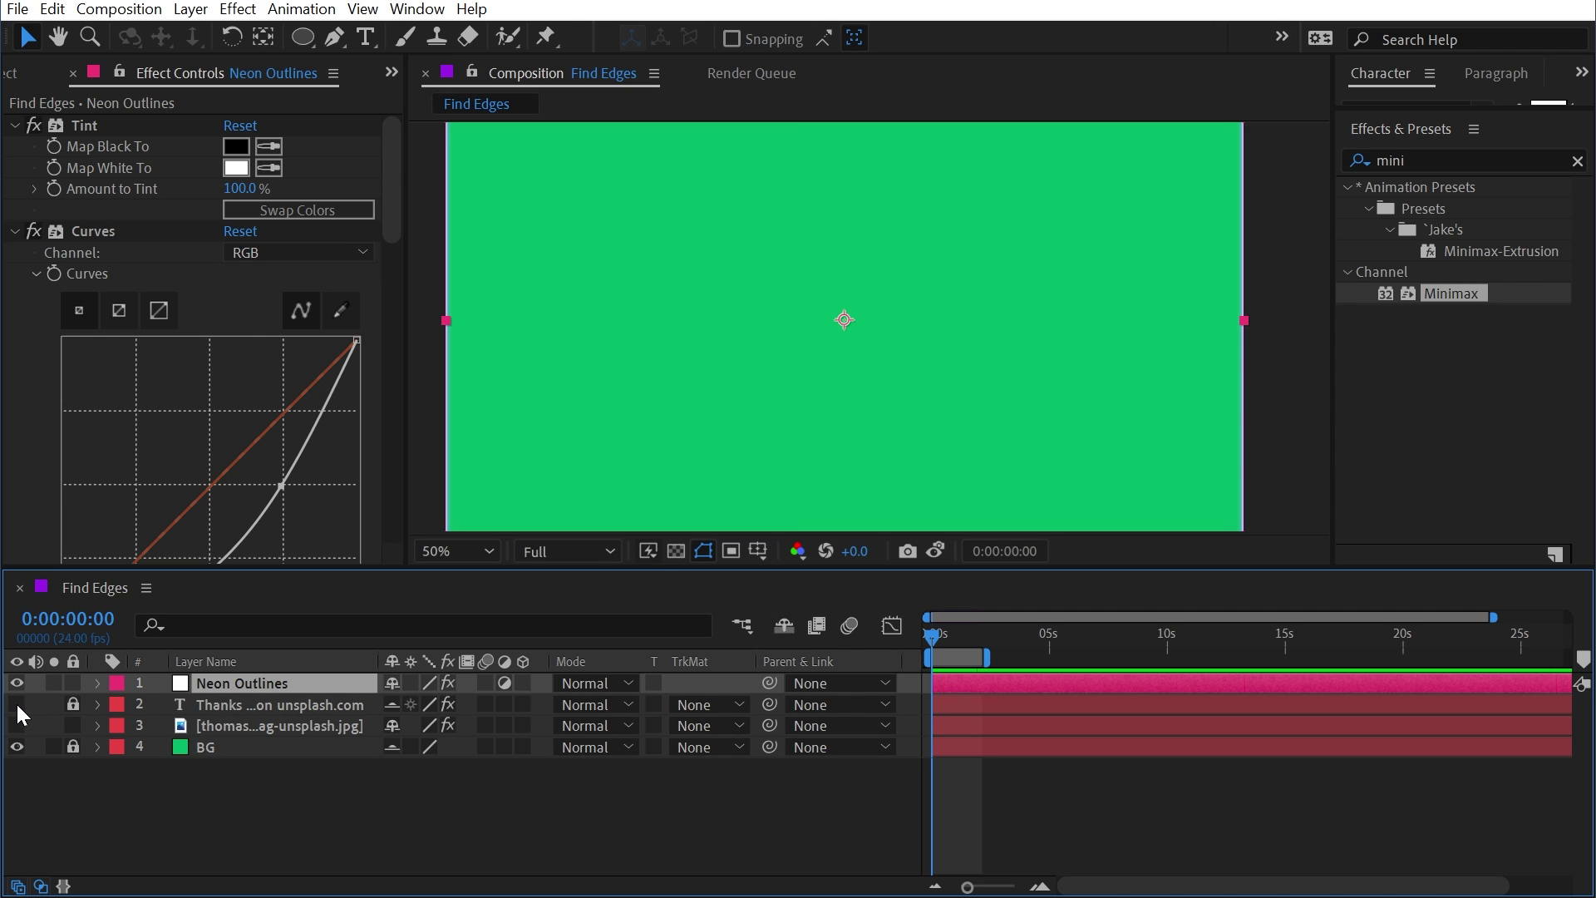
# - Place JakeInMotion_Face.ai in the timeline below Neon Outlines and fit the frame in the viewer
pyautogui.hotkey('ctrl', '0')
pyautogui.moveTo(67, 368); pyautogui.dragTo(226, 716)
pyautogui.press('.')
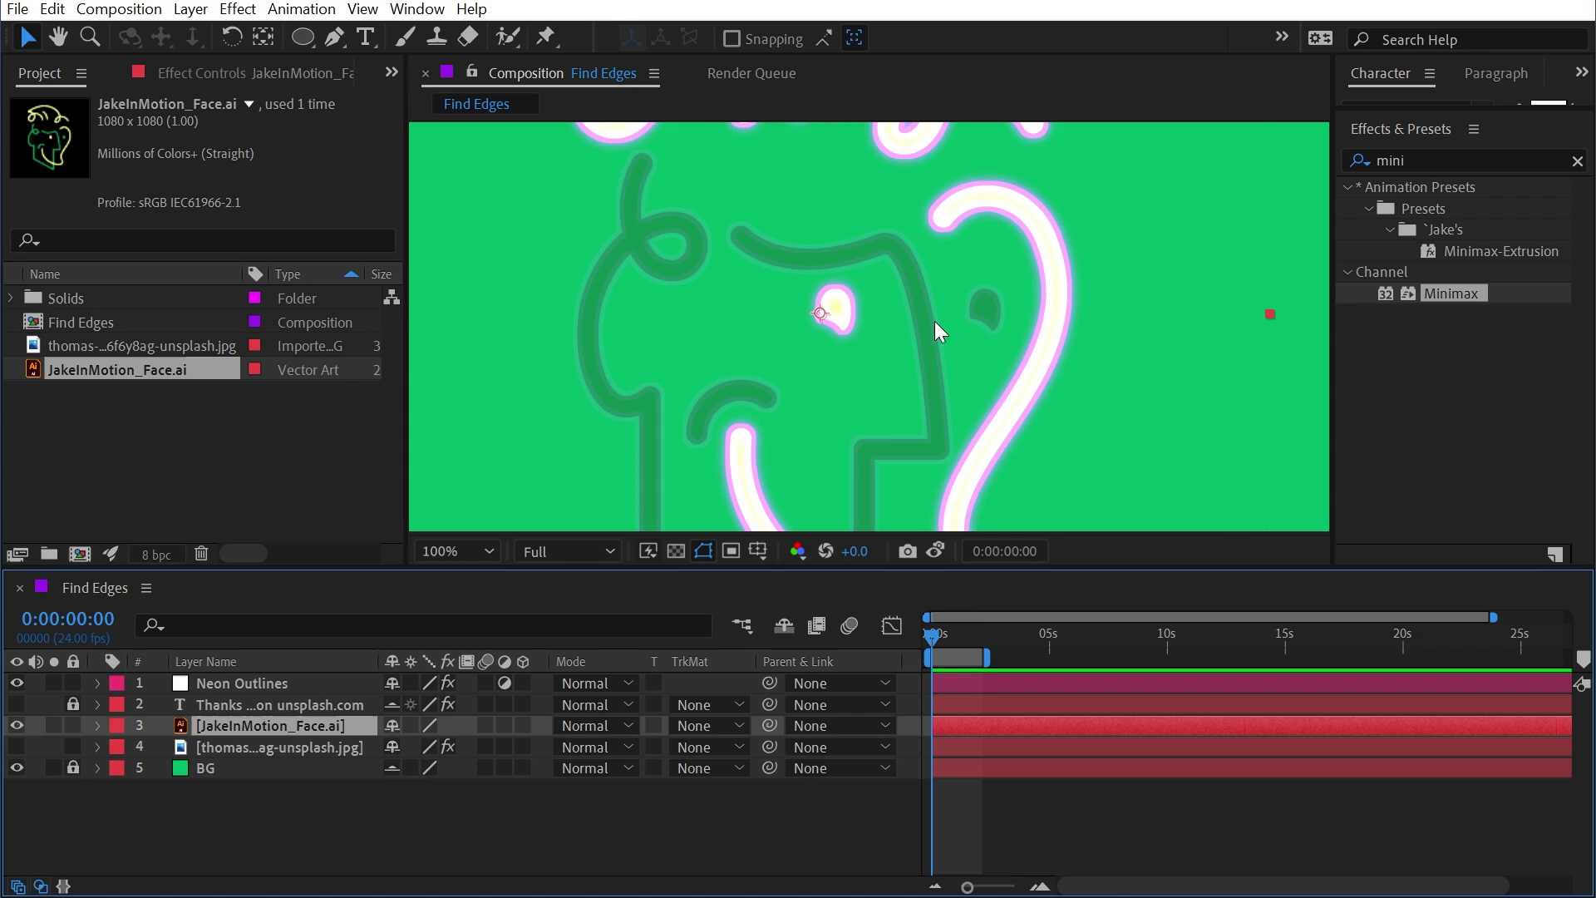
pyautogui.hotkey('shift', '/')
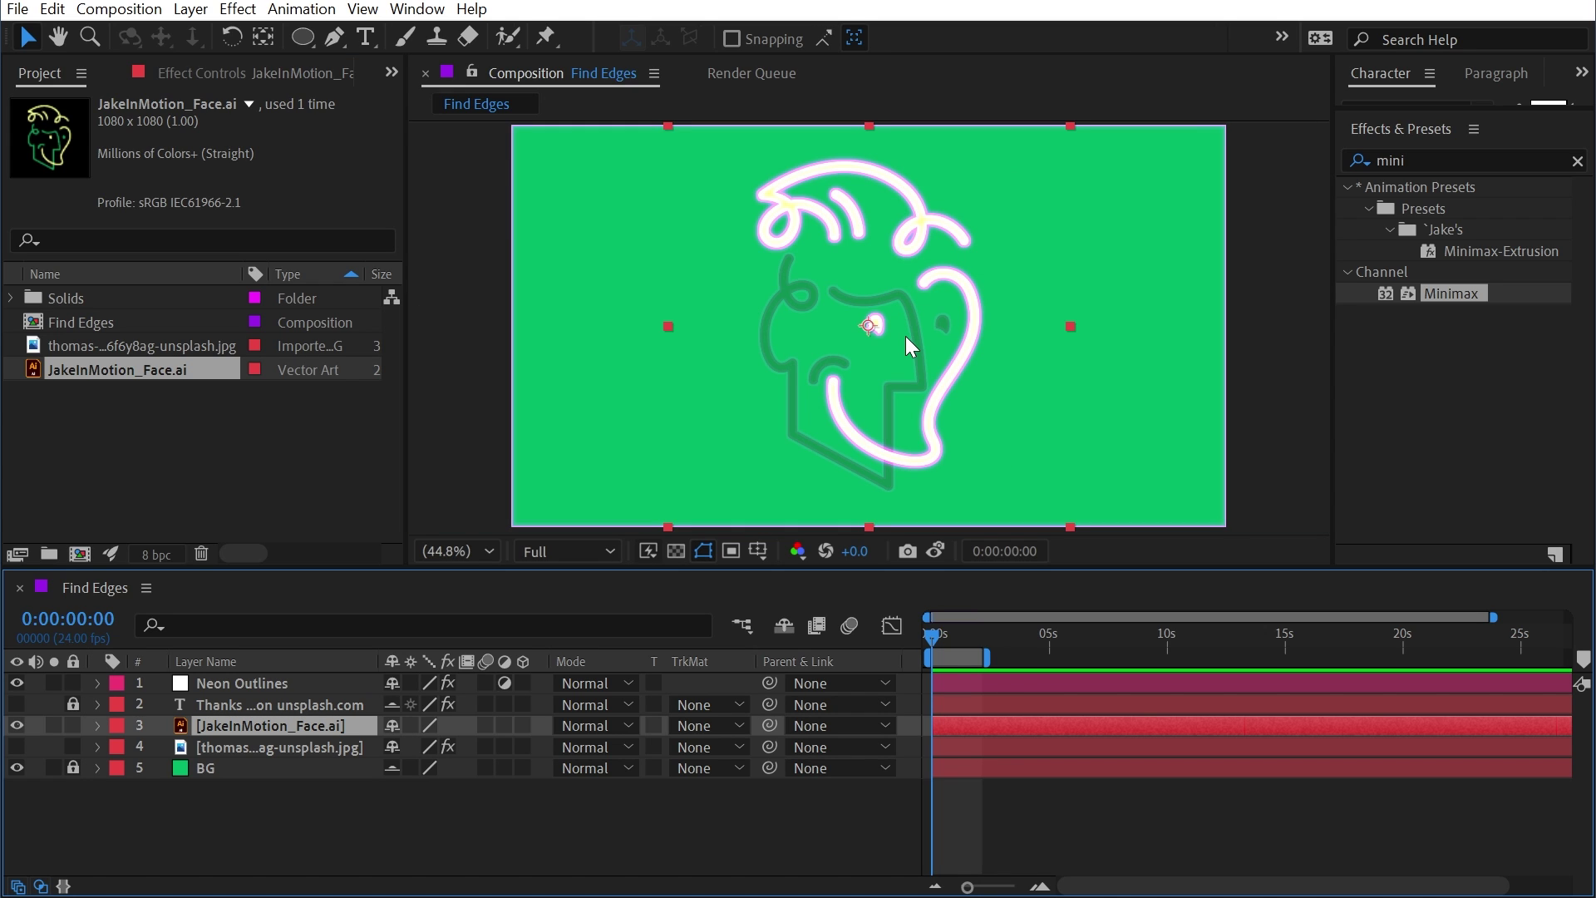